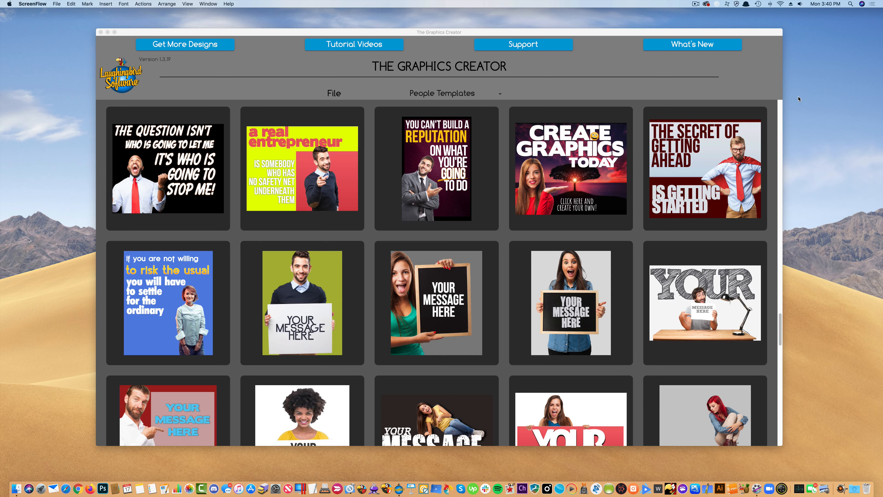
Open the "The Secret of Getting Ahead" design from the People Templates.
left_click(781, 328)
mouse_move(781, 328)
left_mouse_down()
mouse_move(782, 306)
mouse_move(782, 316)
left_mouse_up()
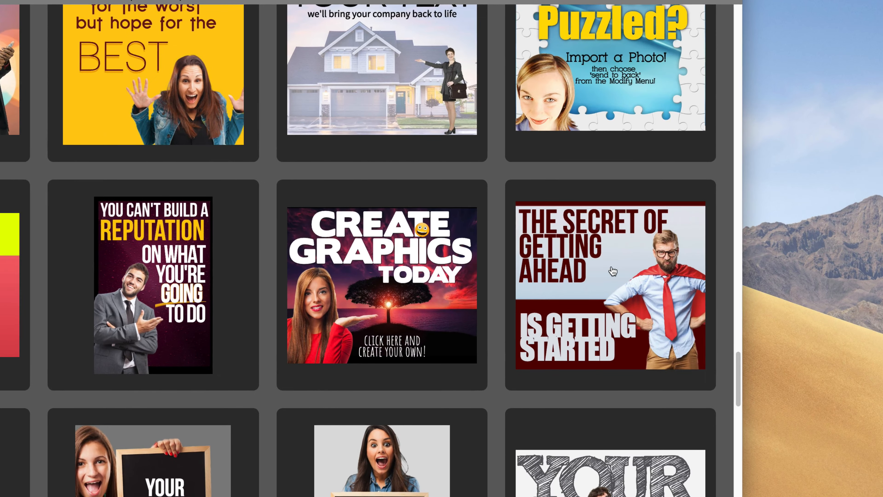
left_click(706, 253)
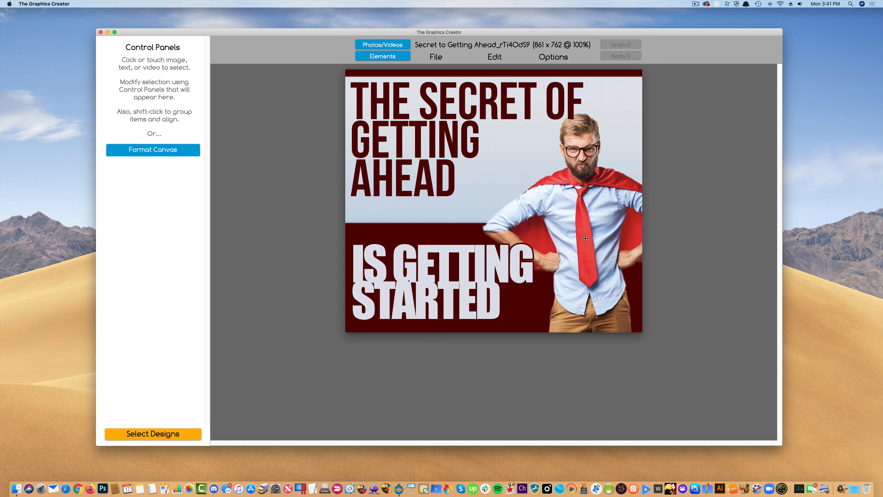
Delete the "IS GETTING STARTED" text, the "THE SECRET OF GETTING AHEAD" text and the light background panel around the caped man.
left_click_drag(587, 242, 565, 235)
left_click_drag(426, 272, 413, 260)
key("Delete")
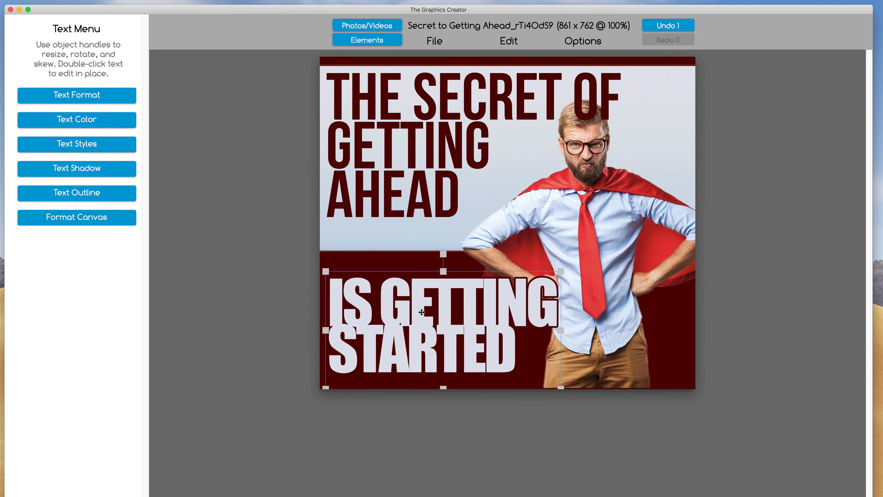
left_click(395, 288)
left_click(394, 212)
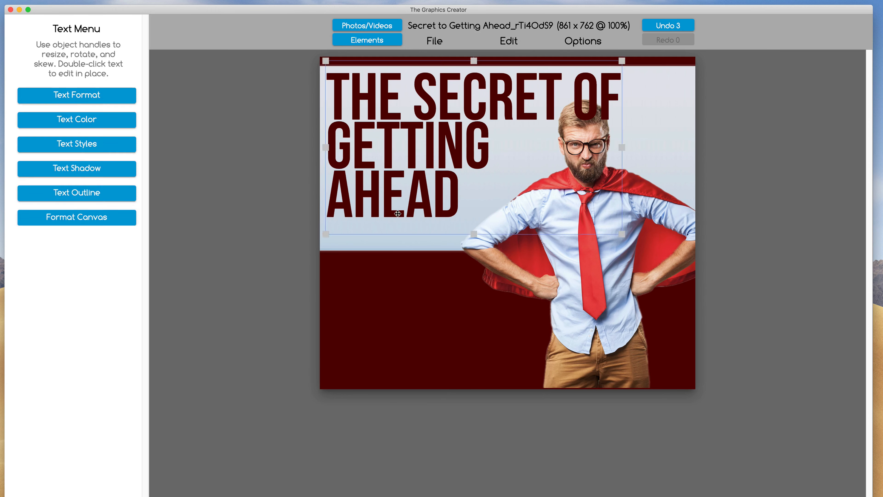
key("Delete")
left_click(374, 197)
key("Delete")
Move the caped man past the canvas's right edge so only half of him shows, and enlarge him slightly.
left_click_drag(599, 275, 509, 258)
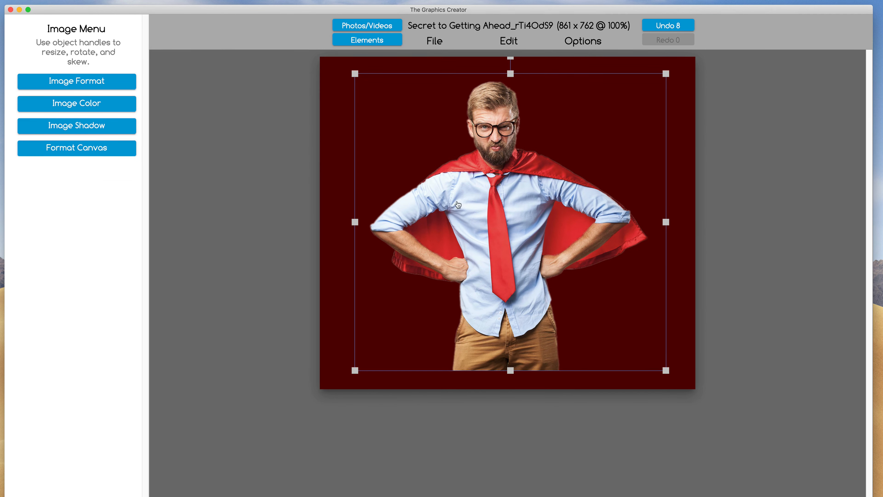
left_click(501, 182)
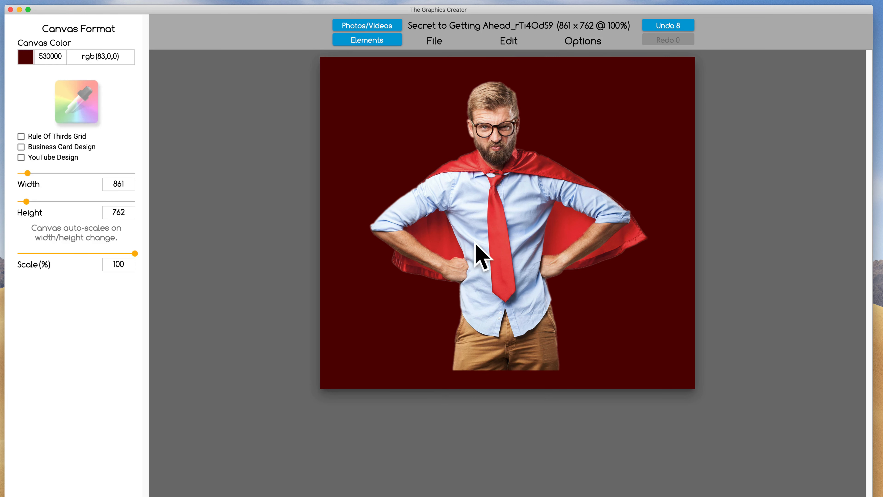
left_click(493, 209)
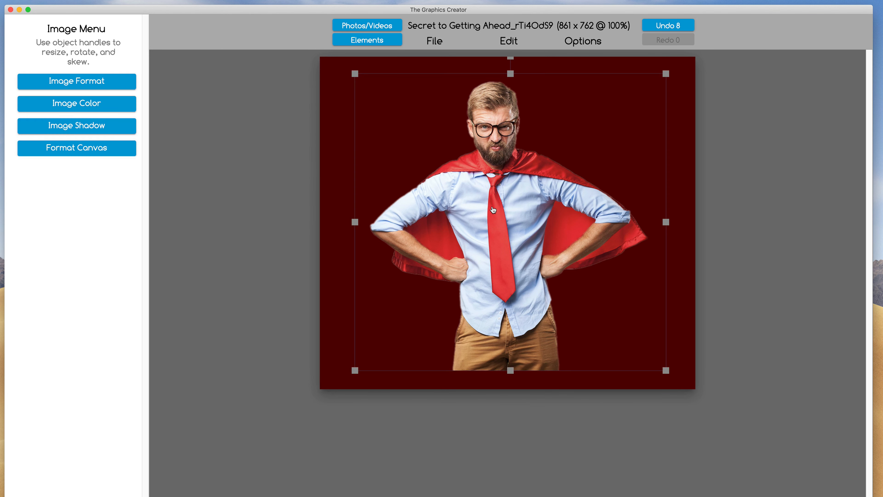
left_click_drag(493, 209, 688, 215)
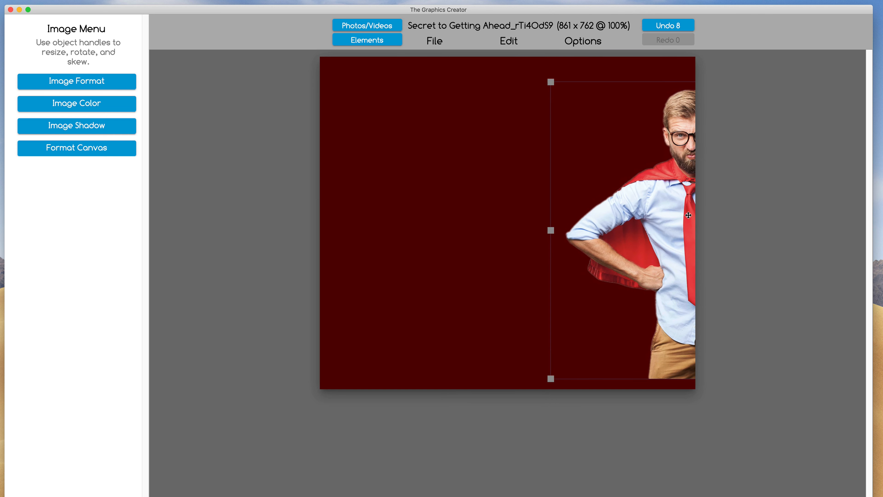
left_click_drag(551, 378, 539, 391)
left_click_drag(665, 254, 672, 250)
Download the design as a transparent PNG named "HALF MAN".
left_click(430, 43)
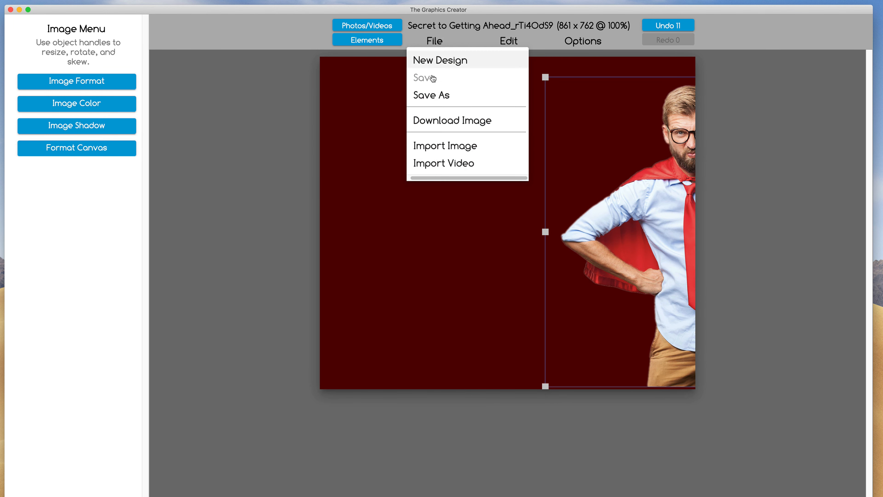
left_click(431, 122)
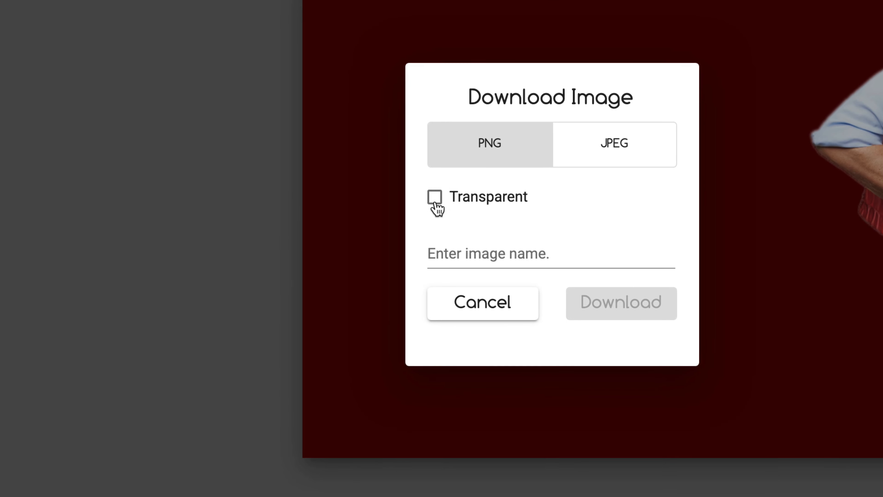
left_click(435, 197)
left_click(439, 259)
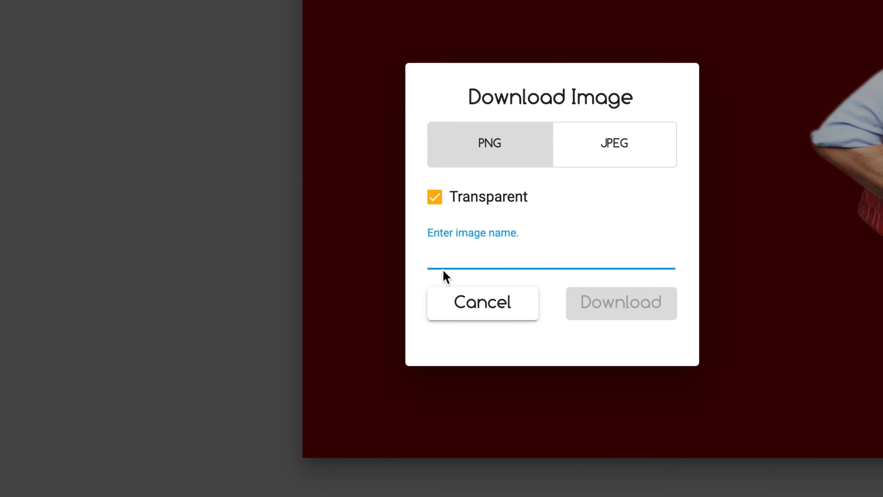
type("HALF")
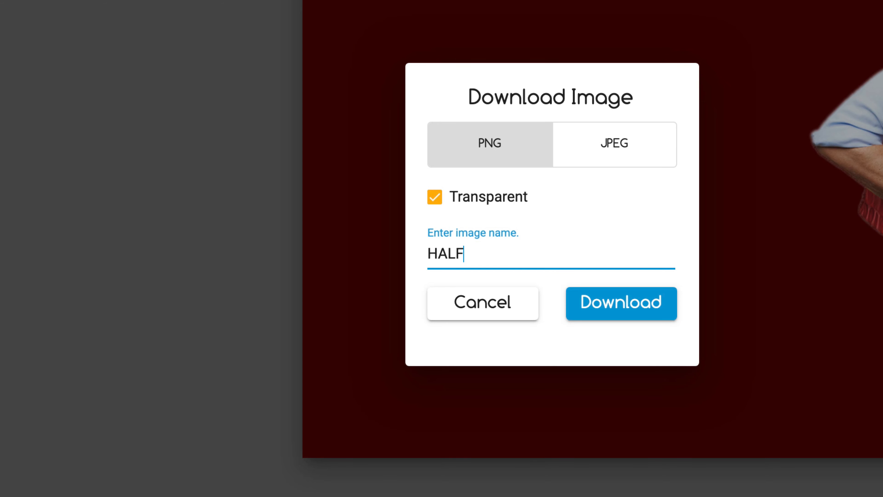
type(" MAN")
left_click(602, 315)
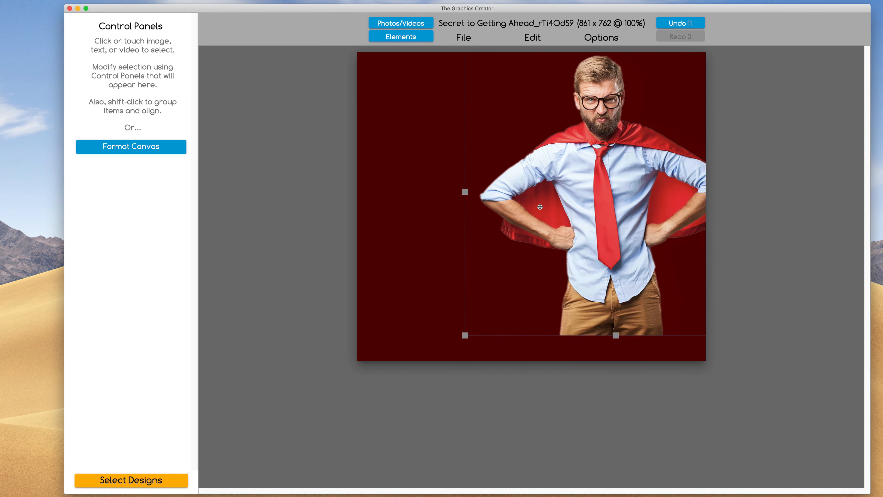
Delete the full caped man from the canvas and import HALF MAN.png from the Downloads folder.
left_click_drag(540, 207, 525, 210)
key("Delete")
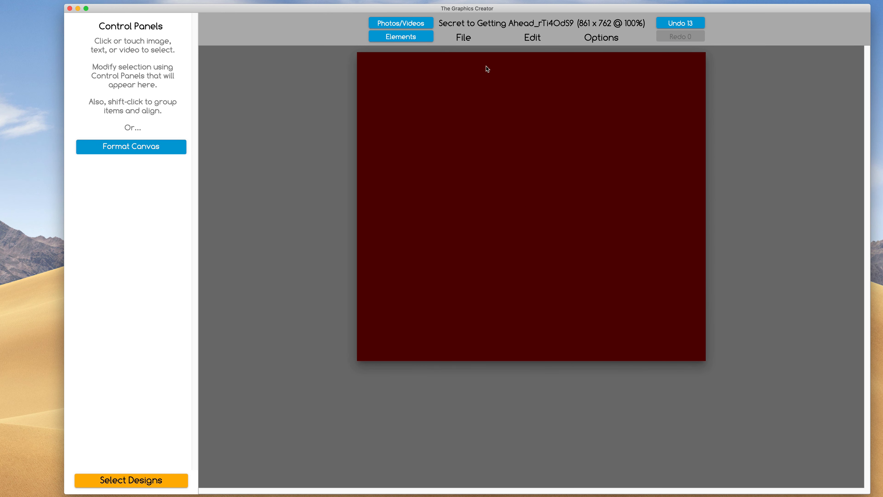
left_click(460, 40)
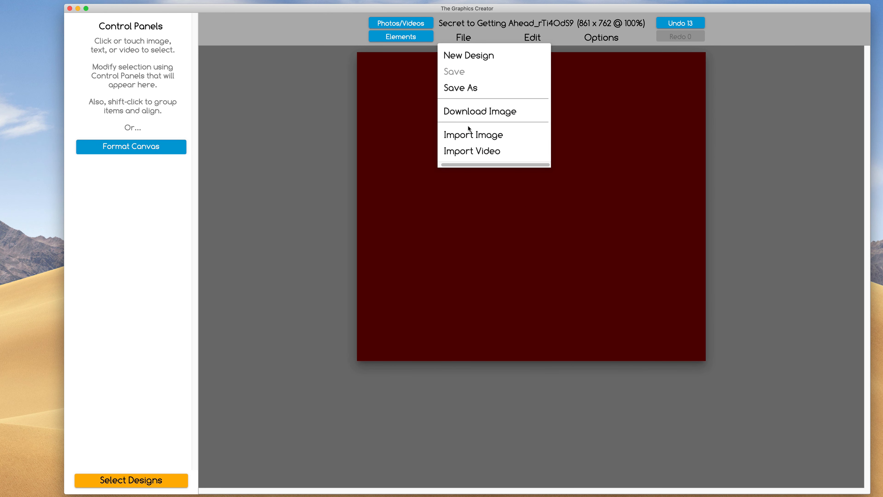
left_click(469, 137)
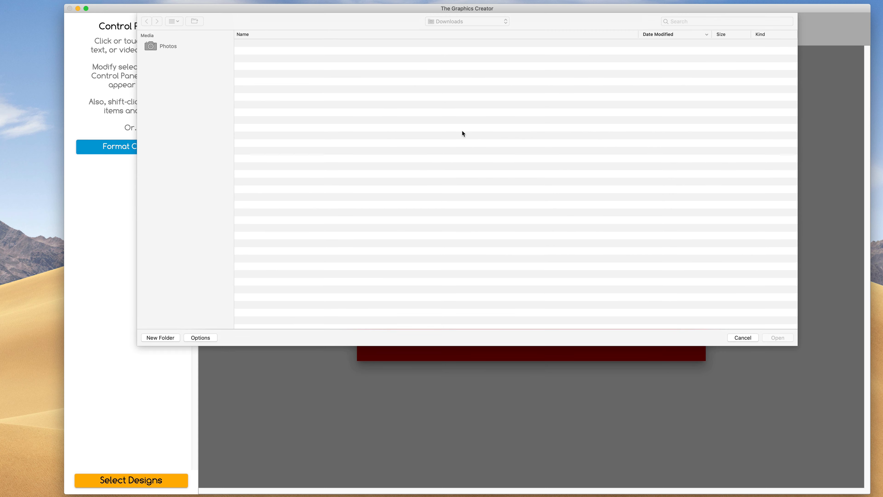
left_click(259, 45)
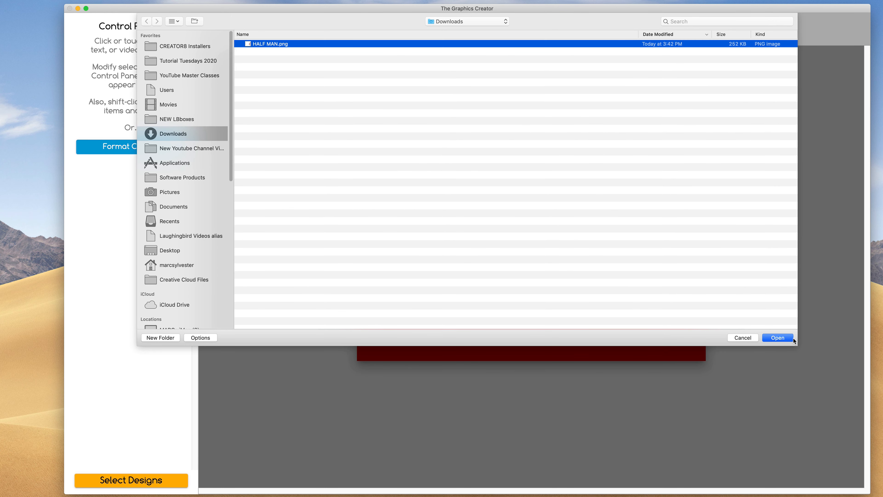
left_click(783, 337)
Enlarge the imported half-man image and move it so its cut edge sits just left of the canvas centre.
left_click_drag(636, 240, 559, 203)
left_click_drag(578, 280, 653, 348)
left_click_drag(627, 254, 491, 250)
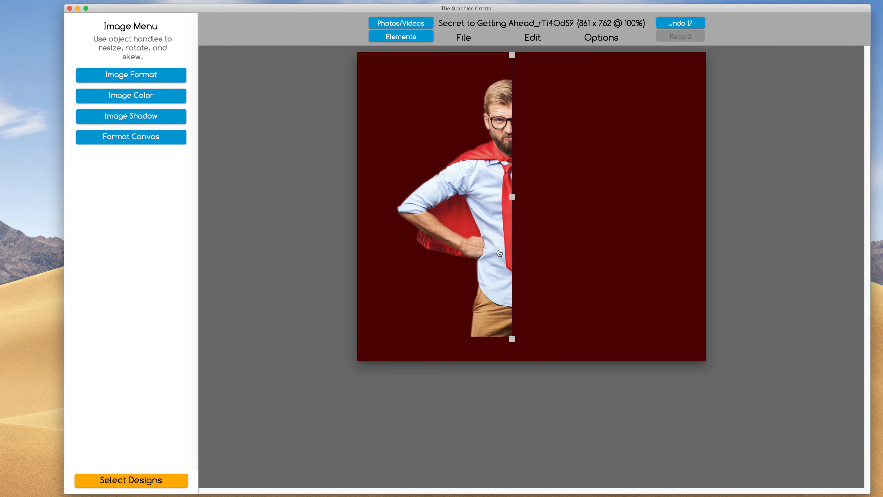
left_click(538, 251)
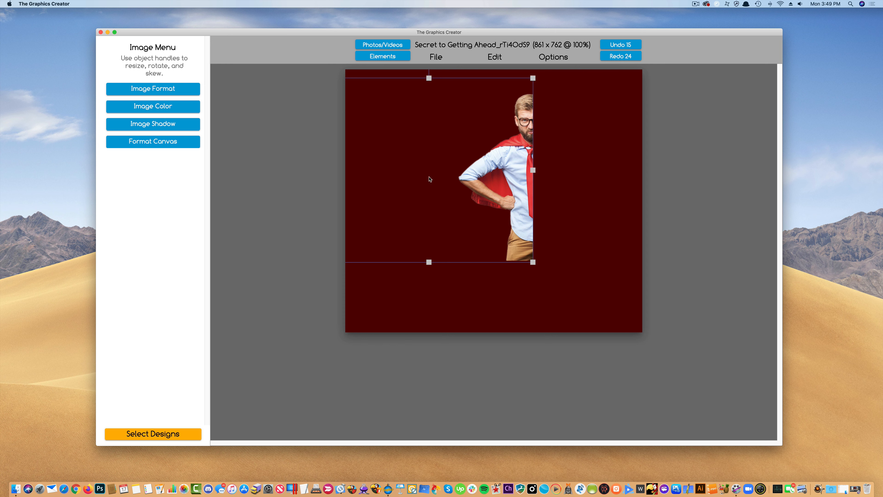
Search Pexels photos for "build" and add the night-time city bridge photo to the design.
left_click(375, 46)
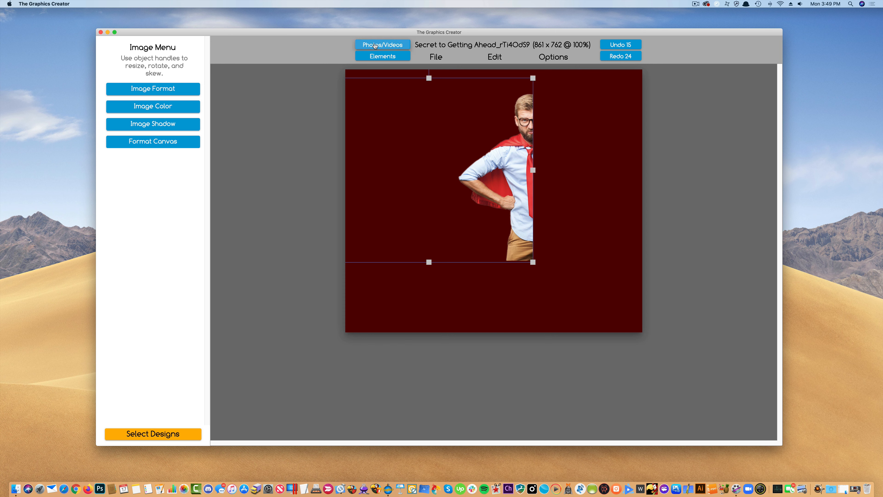
left_click(172, 108)
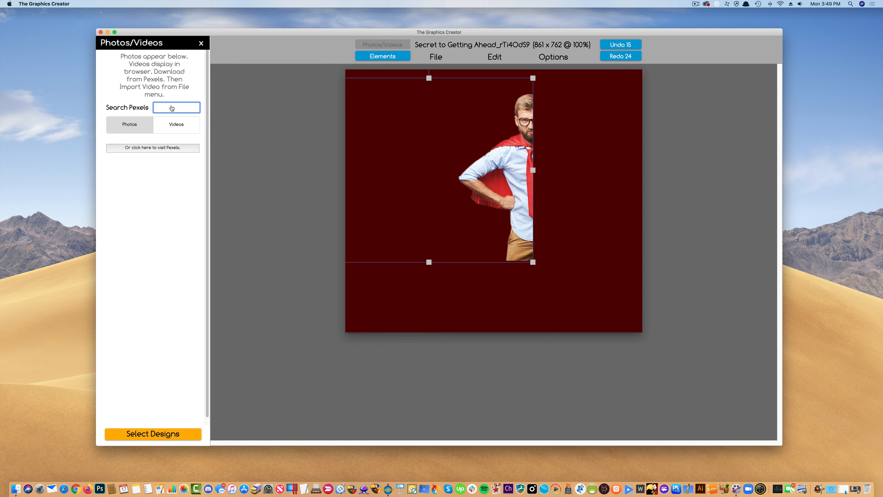
type("build")
key("Return")
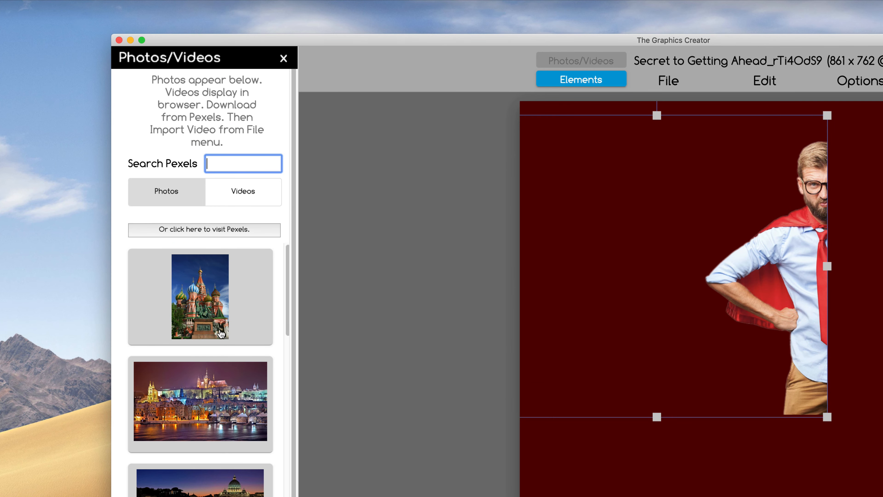
scroll(220, 334, "down", 5)
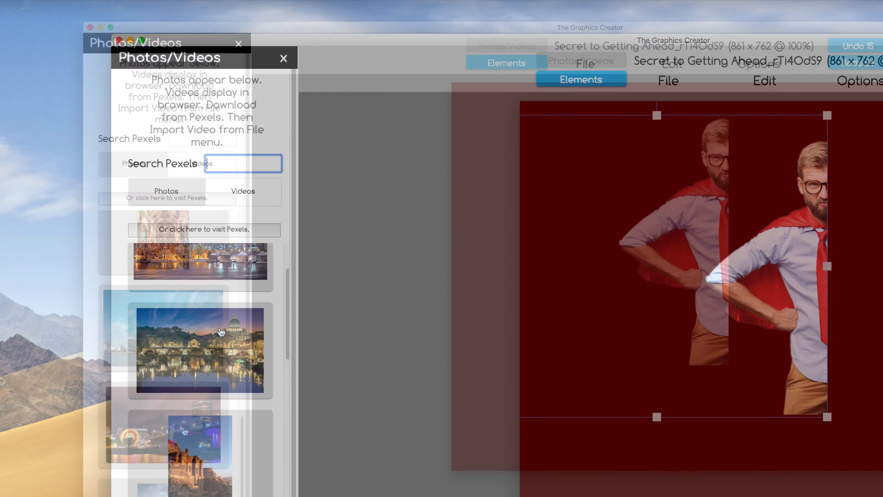
Enlarge the night city bridge photo to cover the whole canvas and send it behind the half-man image.
left_click_drag(231, 487, 807, 370)
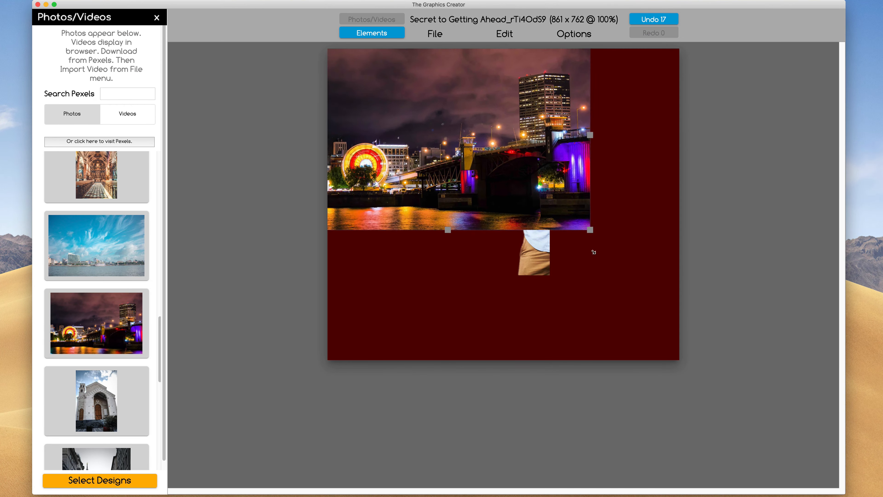
left_click(574, 34)
left_click(572, 102)
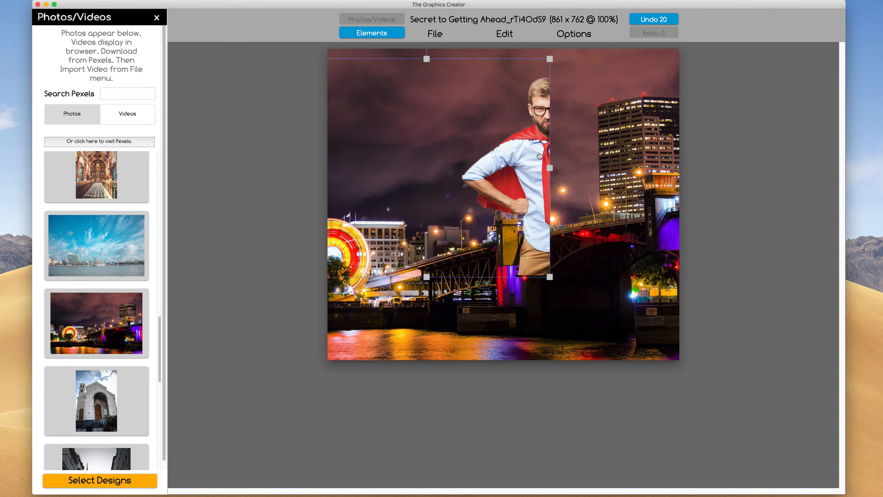
Shrink the half-man image and move it up to the edge of the tall lit building.
left_click_drag(550, 60, 456, 141)
left_click_drag(444, 187, 603, 99)
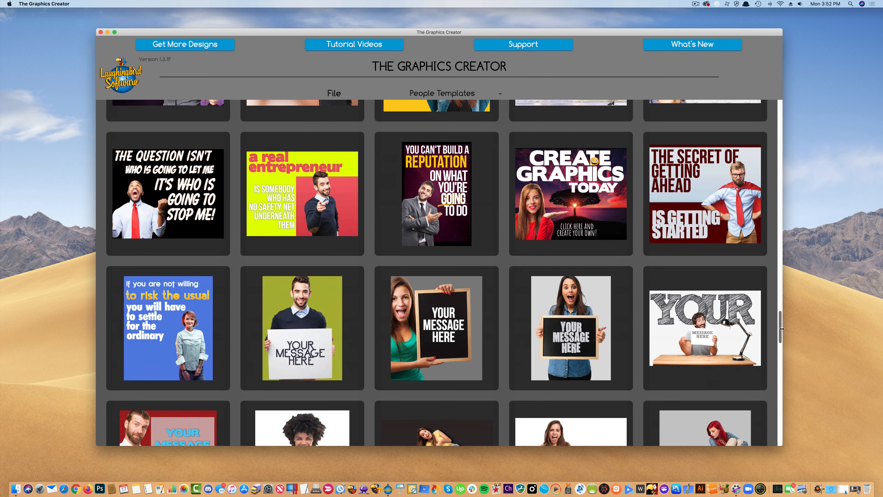
Browse the People Templates and open the "awesome people" beach design.
scroll(781, 317, "up", 5)
left_click_drag(781, 317, 781, 256)
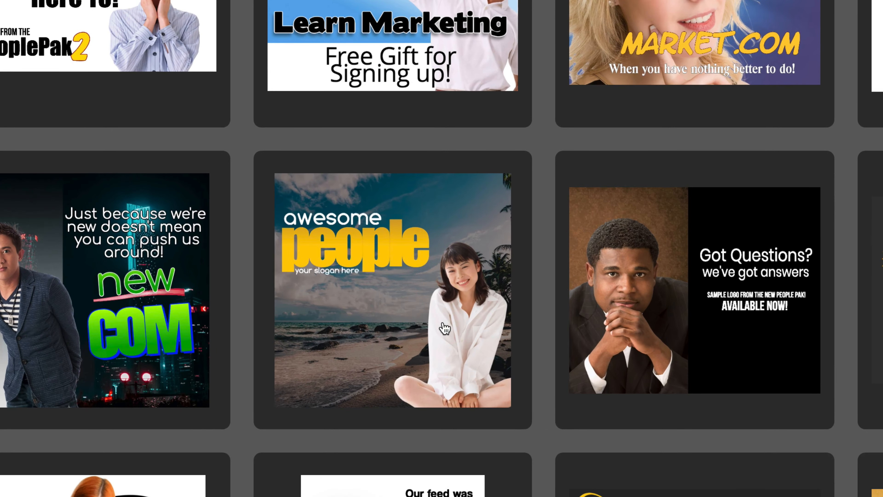
left_click(377, 311)
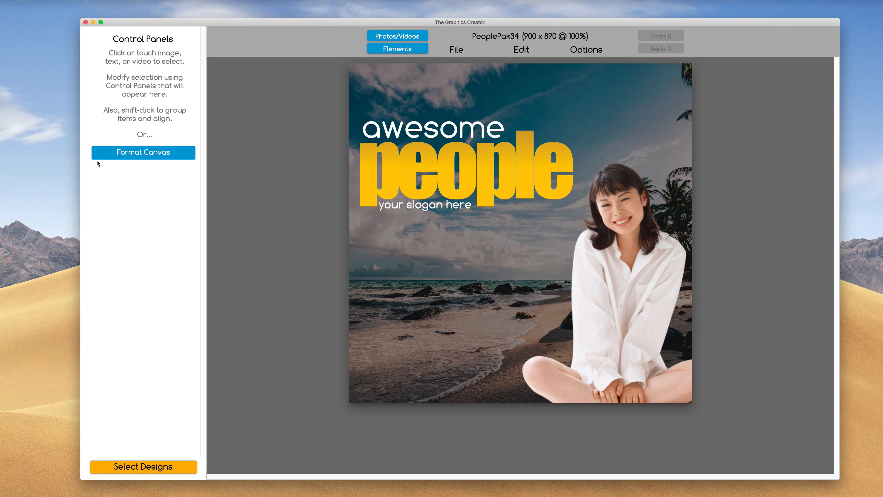
Enlarge the canvas to 1830 x 1384 pixels.
left_click(99, 156)
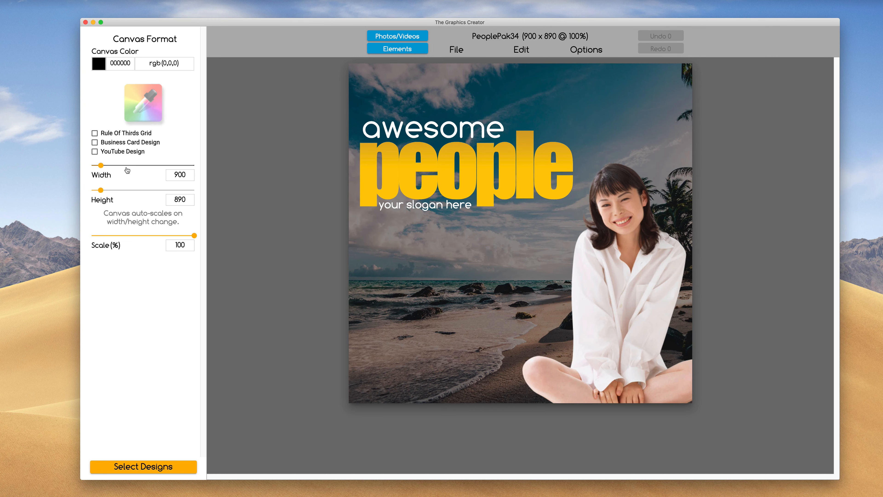
left_click_drag(101, 190, 128, 165)
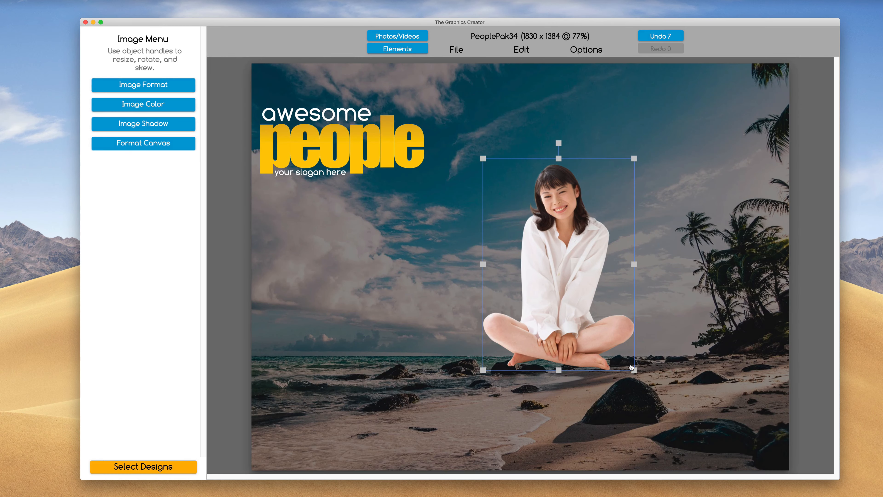
Enlarge the yellow "people" text across the lower canvas, then resize the seated woman and place her behind it.
left_click_drag(632, 367, 606, 329)
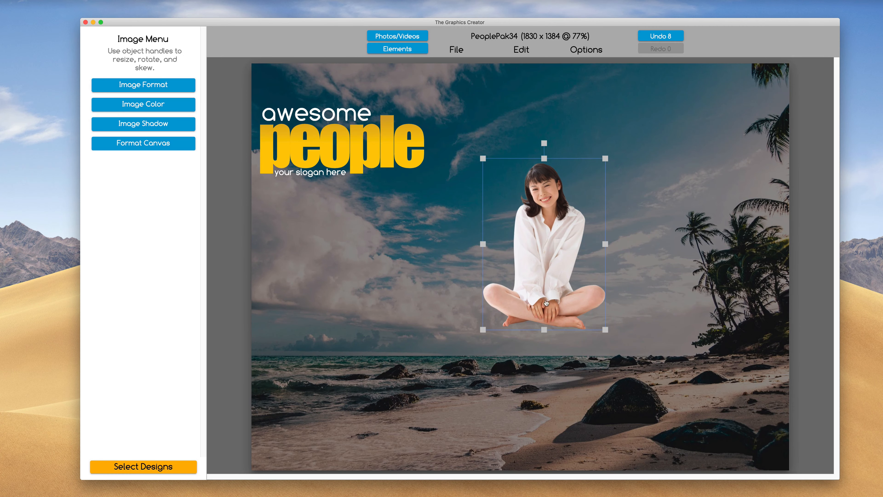
left_click(362, 169)
left_click_drag(426, 185, 650, 267)
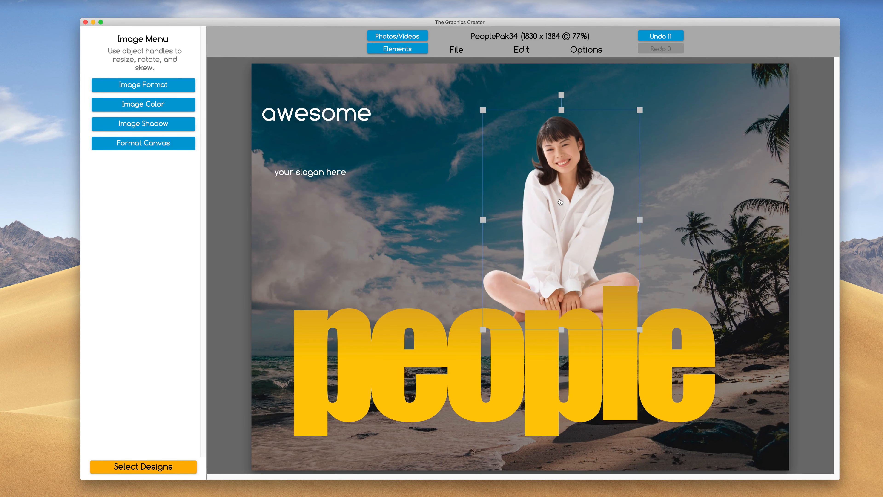
left_click_drag(567, 205, 609, 246)
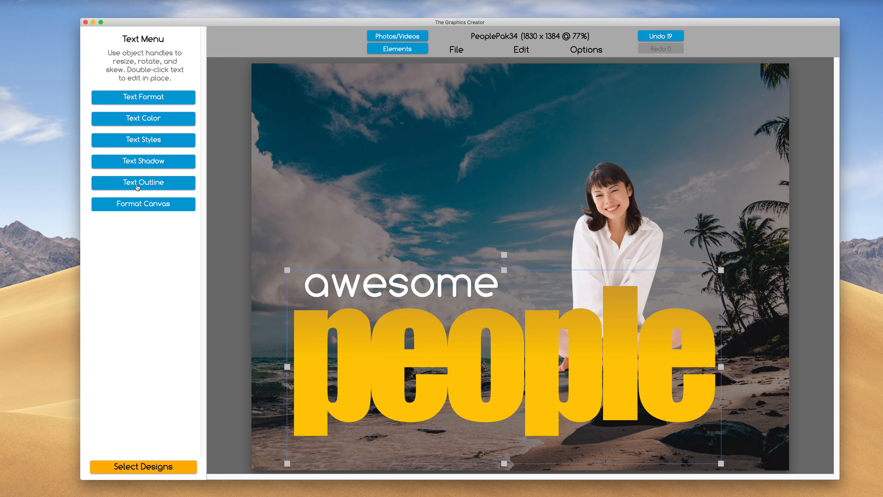
Add a thin black outline to the yellow "people" text.
left_click(138, 185)
left_click_drag(102, 108, 112, 107)
Nudge the woman slightly to the right behind the text and delete the beach background photo.
mouse_move(616, 250)
left_mouse_down()
mouse_move(602, 253)
mouse_move(636, 245)
mouse_move(621, 245)
left_mouse_up()
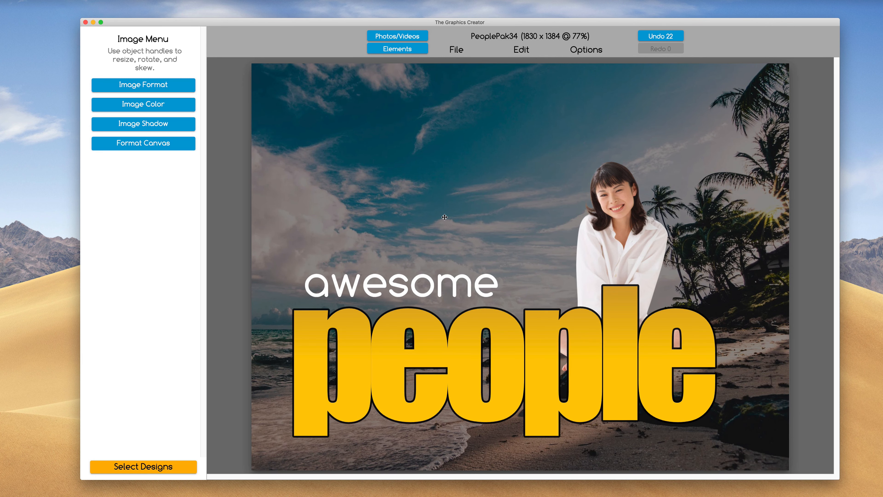
key("Delete")
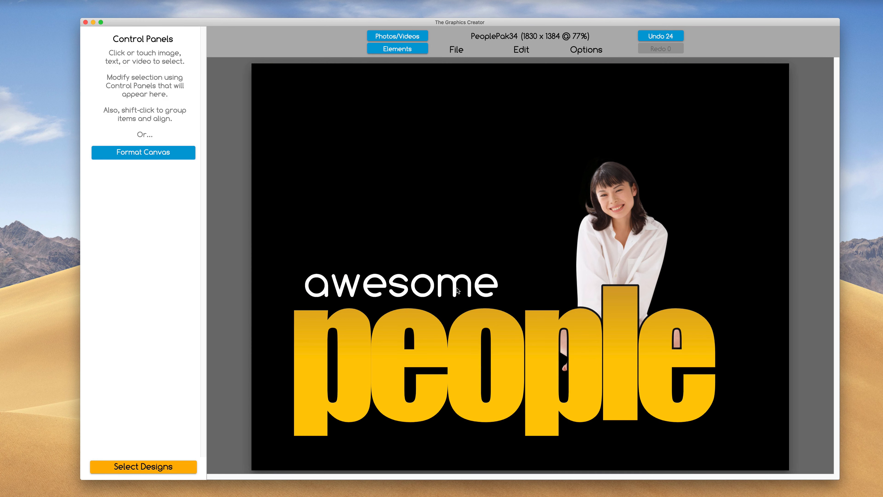
Delete the "awesome" and "people" texts and lower the woman until the canvas's bottom edge cuts off her legs.
left_click(454, 292)
key("Delete")
left_click(476, 341)
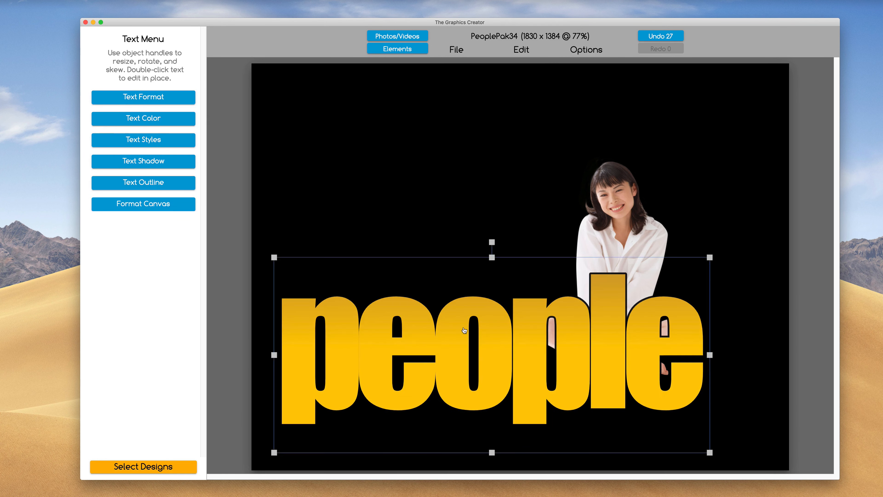
key("Delete")
left_click_drag(607, 260, 625, 405)
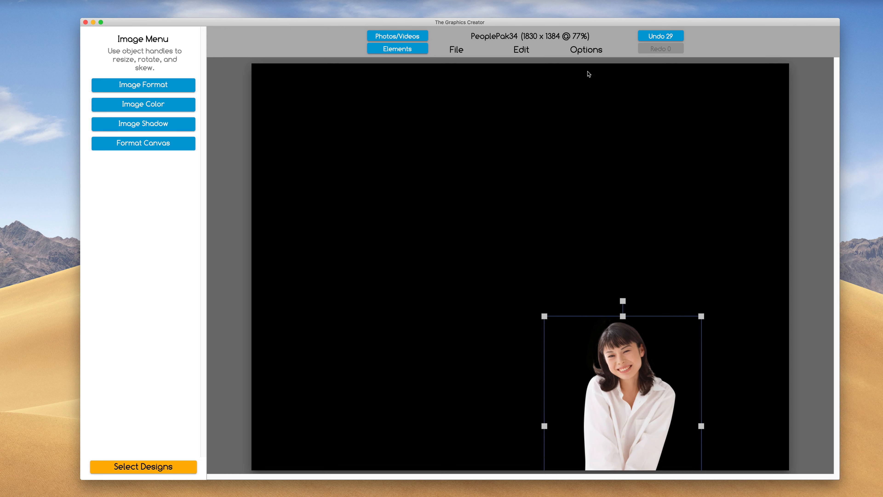
Export the cropped woman as a PNG with transparency, named "beach girl".
left_click(456, 50)
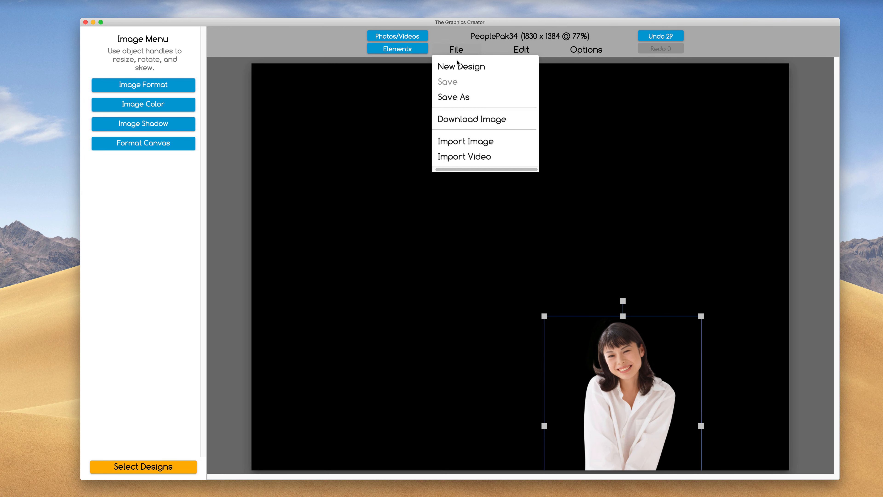
left_click(464, 118)
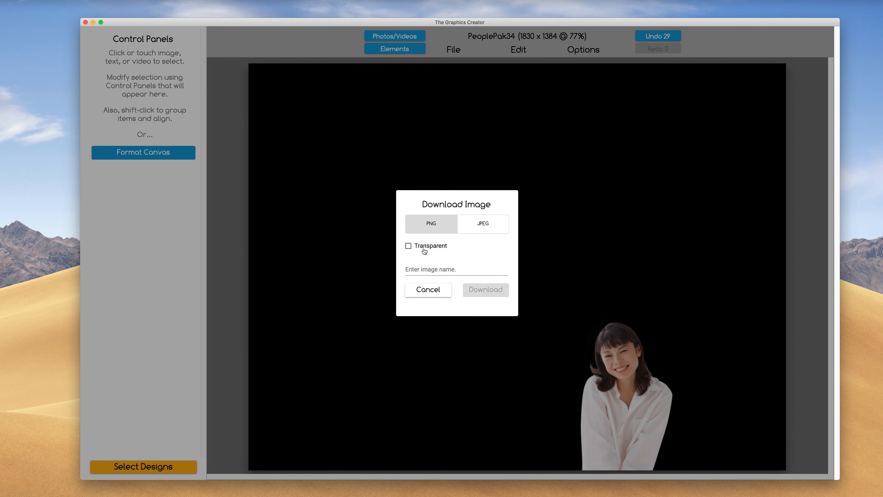
left_click(408, 246)
left_click(418, 270)
type("beach girl")
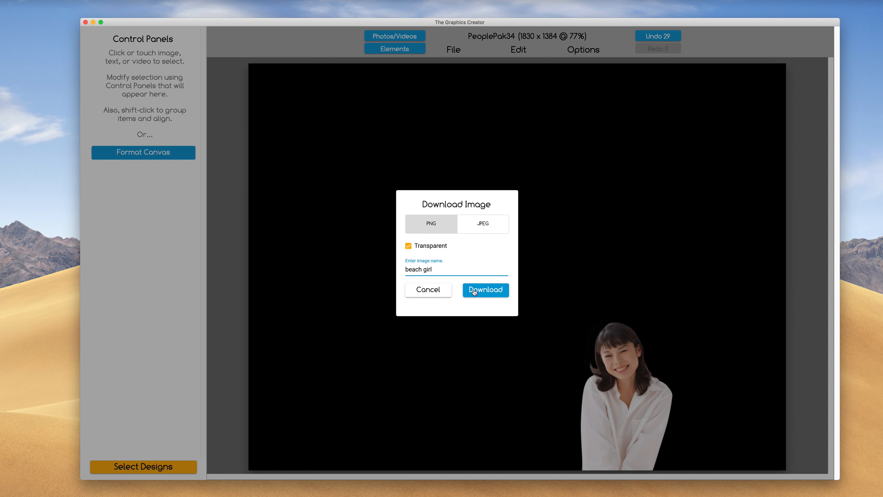
left_click(474, 291)
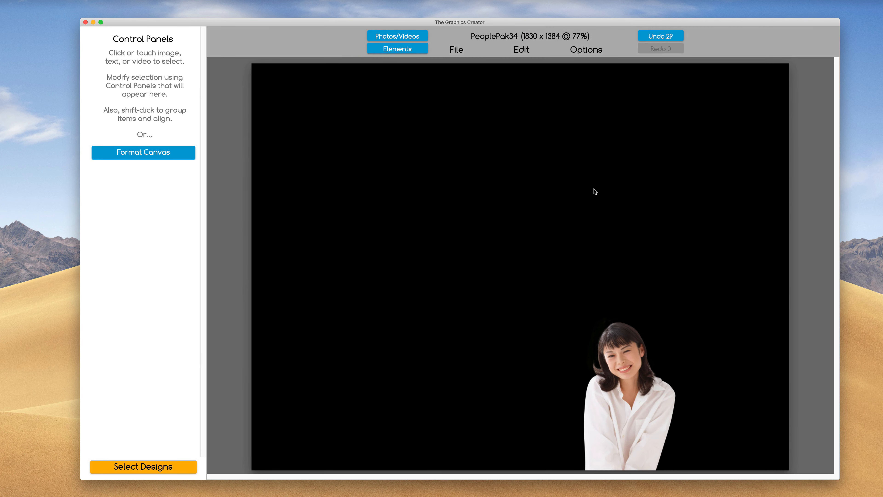
Undo the recent edits back to the beach background with both texts and the woman in her previous place.
left_click(657, 38)
left_click(658, 38)
left_click(657, 39)
left_click(657, 38)
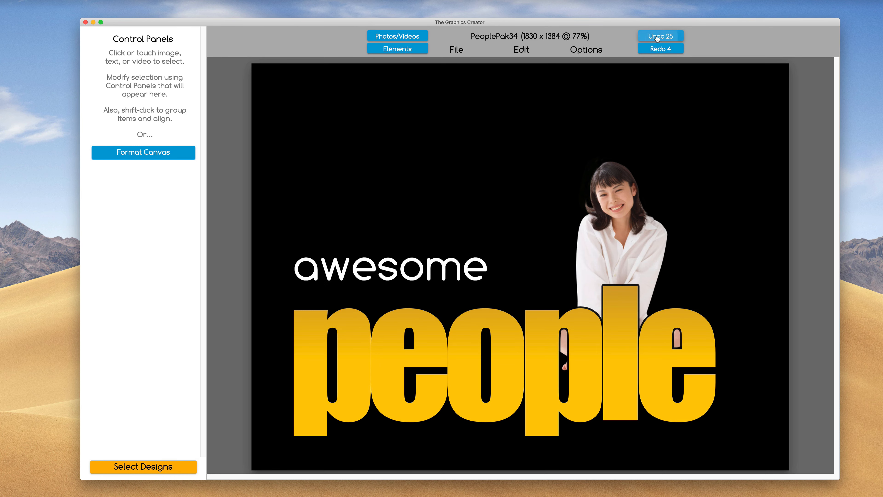
left_click(657, 38)
left_click(657, 38)
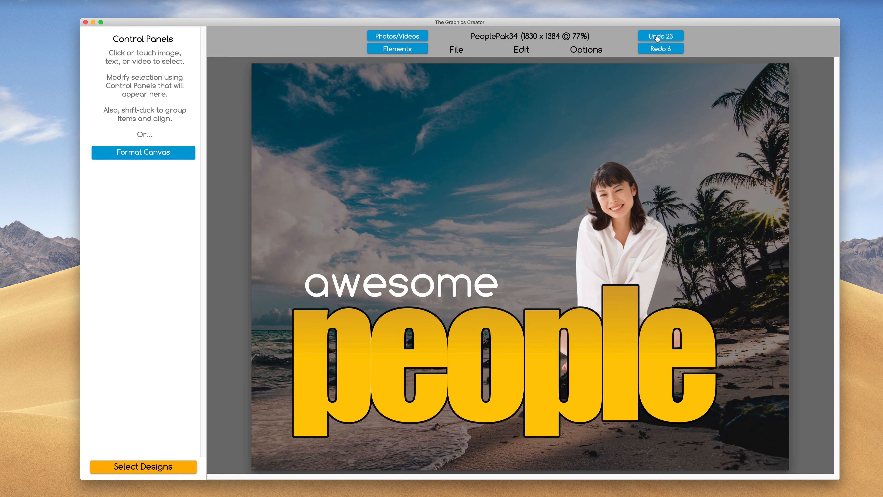
Delete the full seated woman and import beach girl.png from the Downloads folder.
left_click_drag(622, 224, 514, 162)
key("Delete")
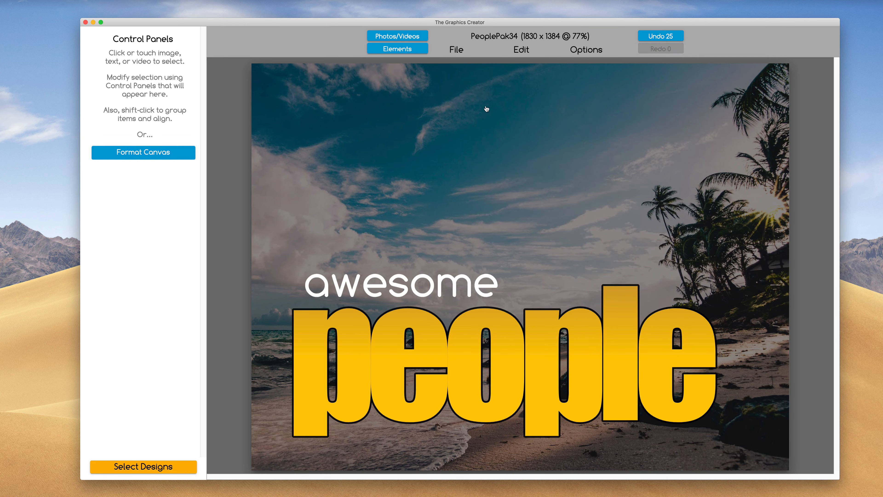
left_click(457, 50)
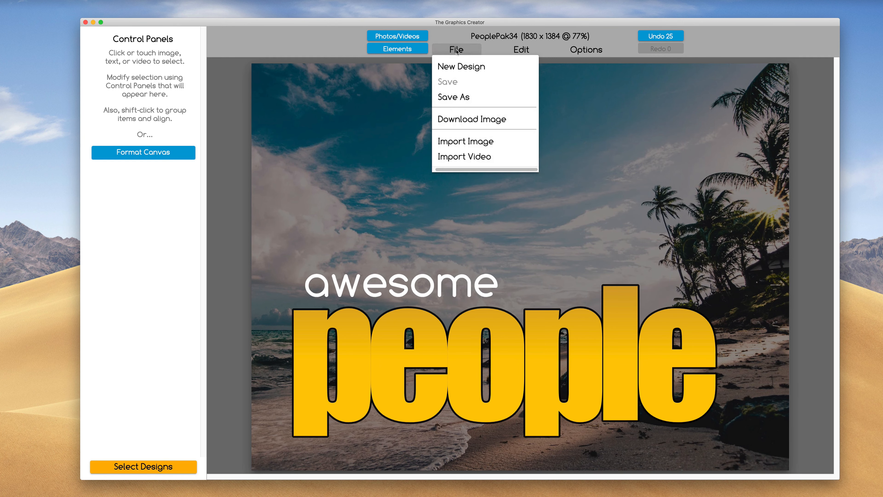
left_click(465, 146)
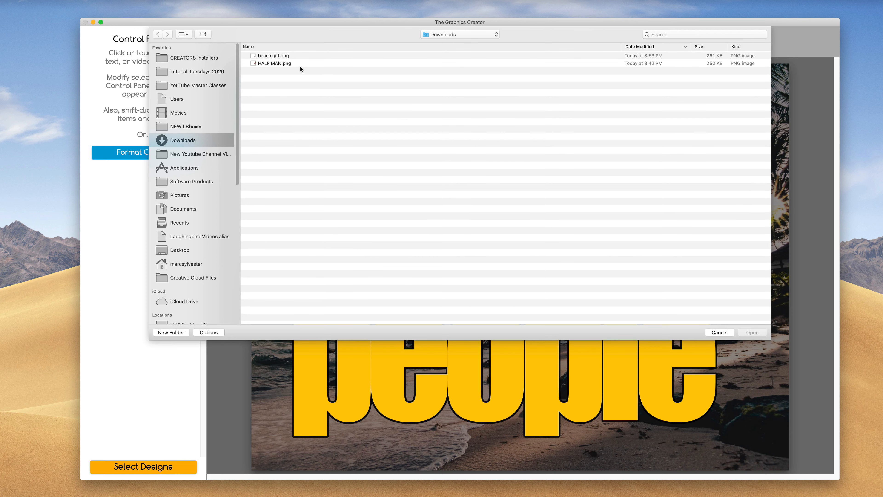
left_click(274, 56)
left_click(751, 333)
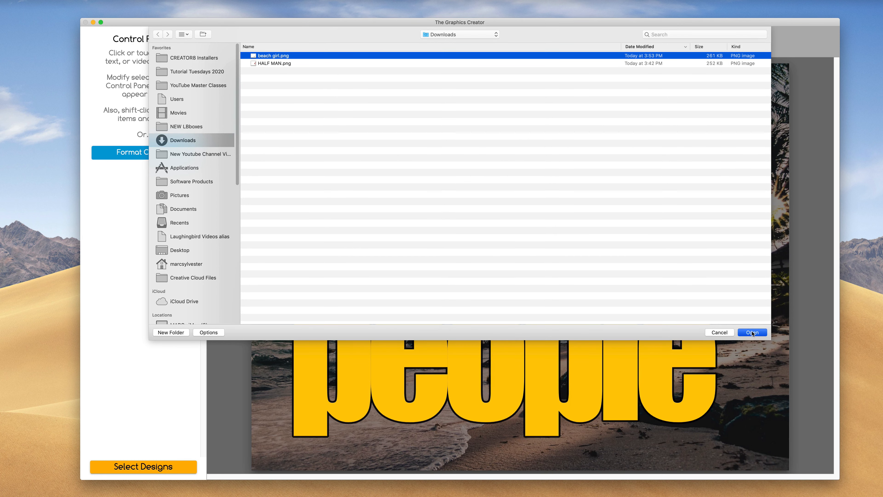
Enlarge the imported woman behind the end of the "people" text and shift the beach photo slightly.
left_click_drag(590, 375, 466, 203)
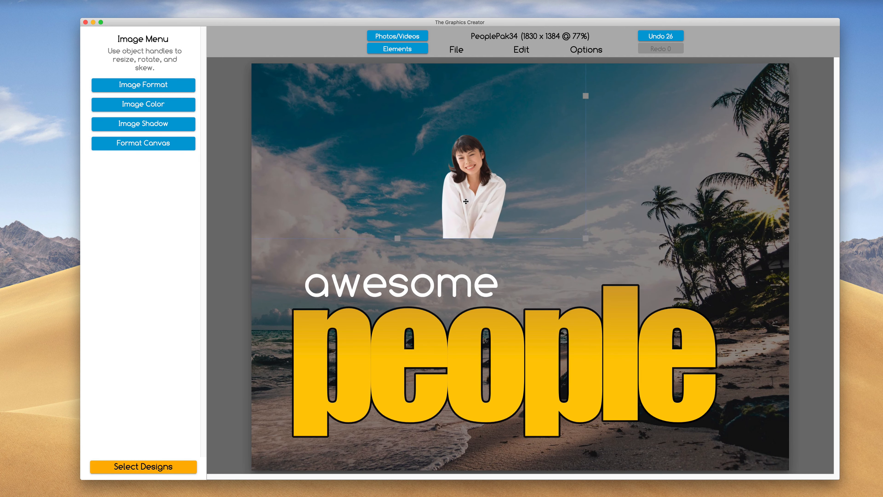
left_click_drag(585, 238, 747, 360)
left_click_drag(646, 315, 650, 311)
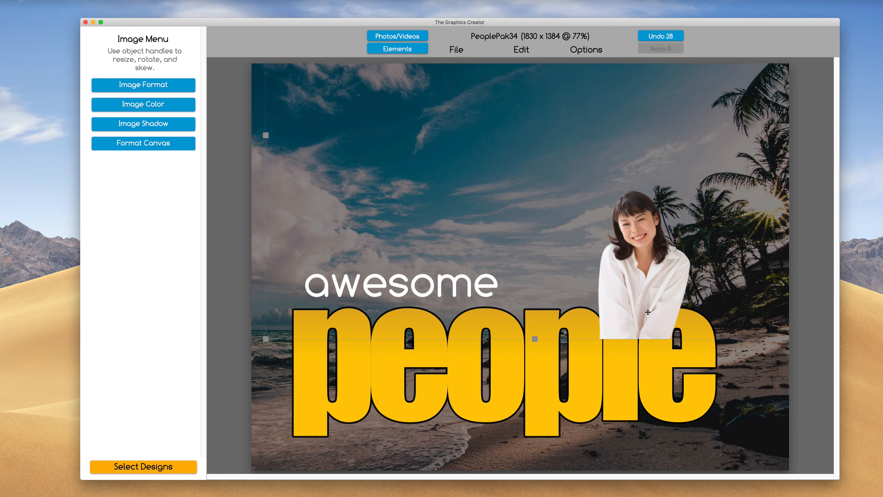
left_click(584, 51)
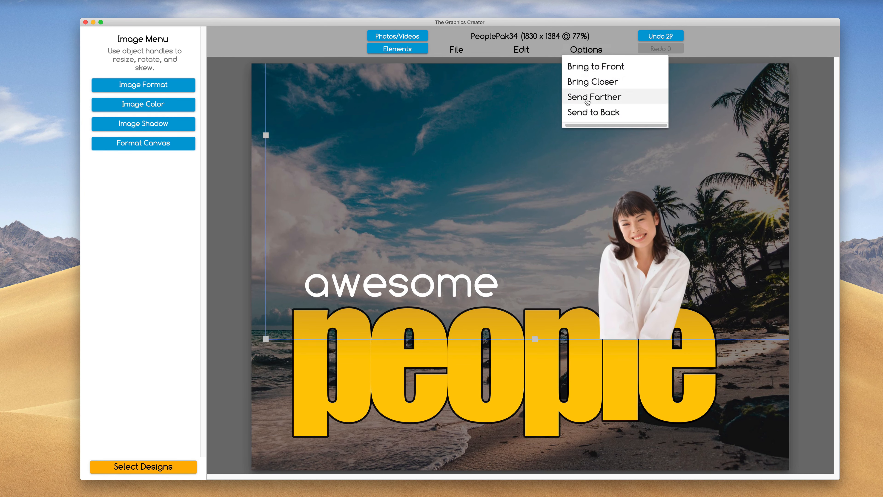
left_click(587, 99)
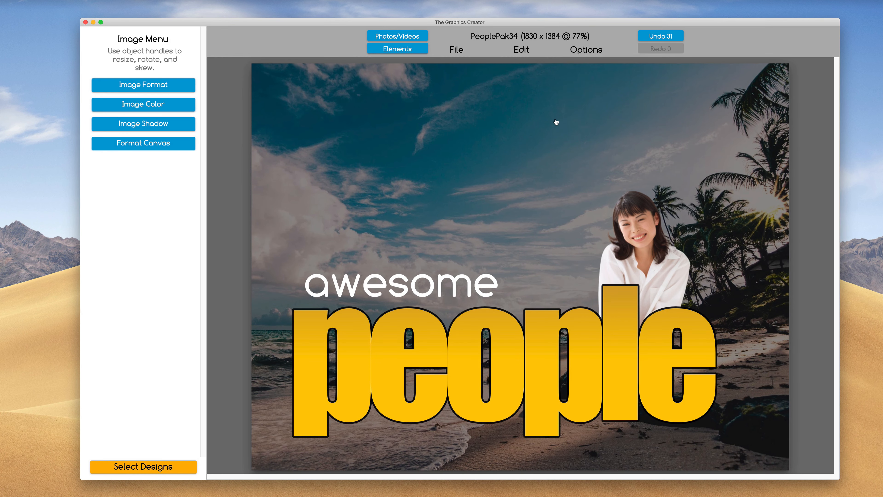
left_click_drag(557, 121, 503, 212)
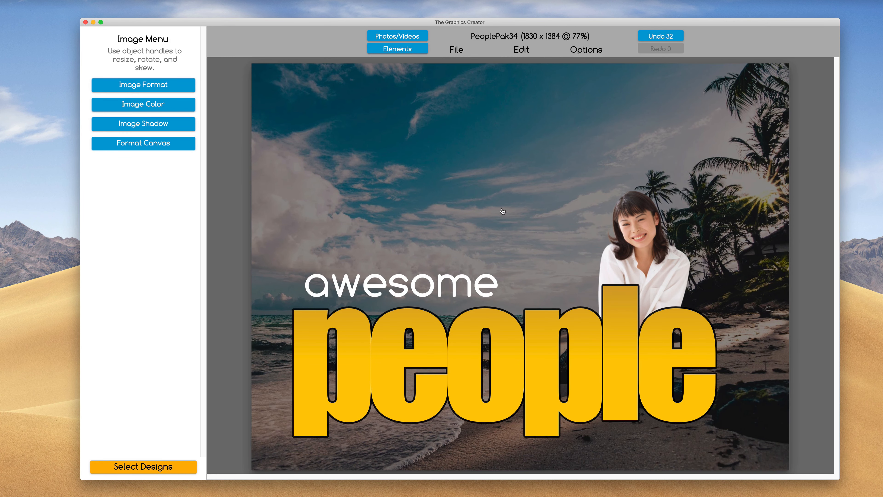
Search Pexels for forest photos and add the sunlit woodland path picture to the canvas.
left_click(395, 38)
left_click(170, 105)
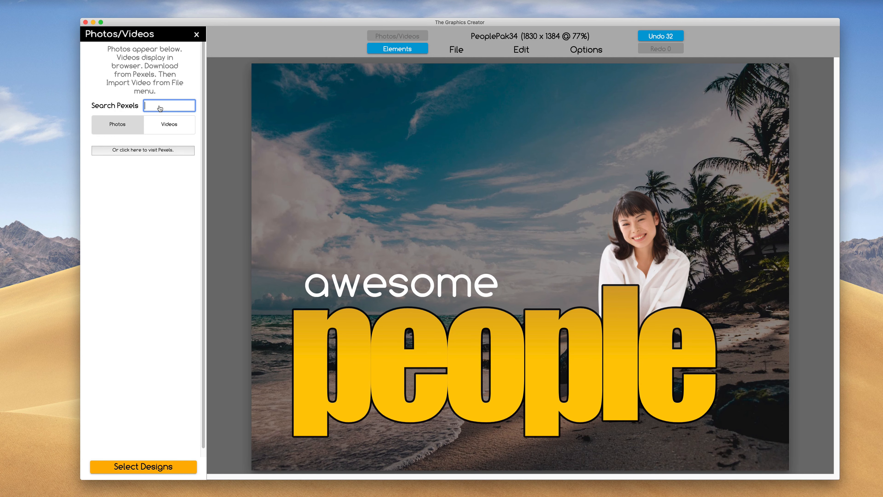
type("fore")
key("Return")
scroll(212, 290, "down", 10)
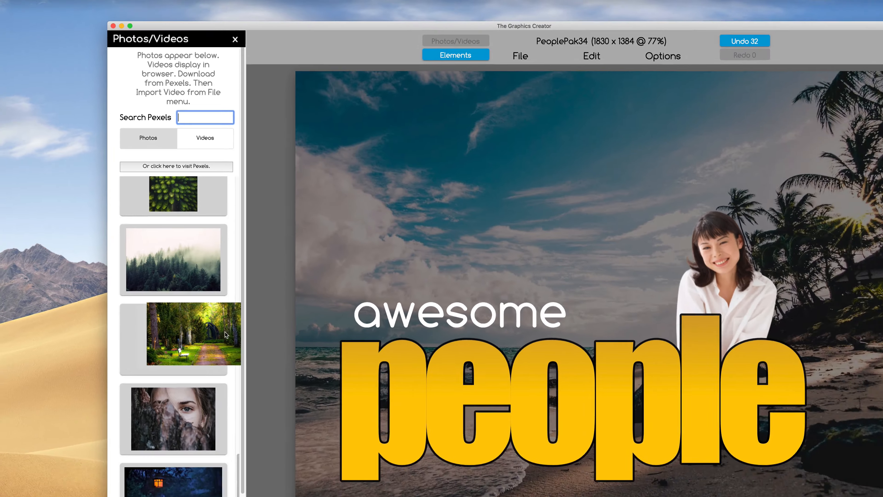
left_click_drag(227, 449, 686, 283)
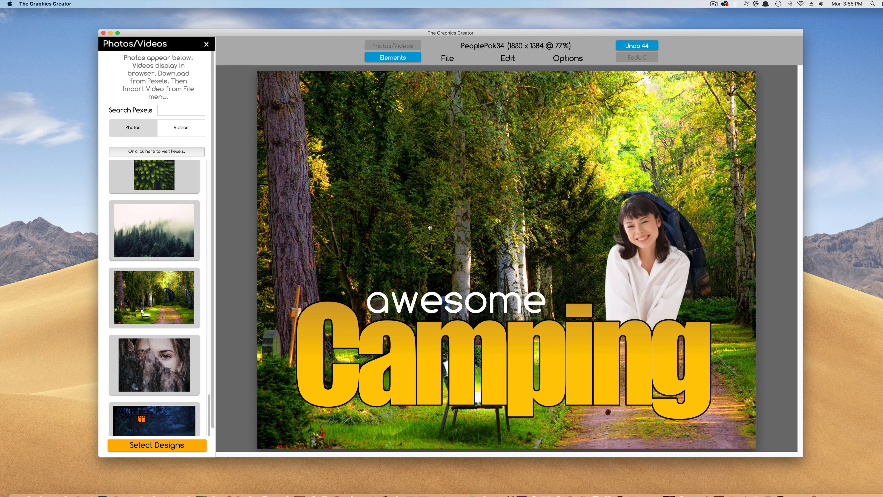
Add the dark blue night forest photo with the glowing lantern and move it towards the canvas's upper-left corner.
scroll(171, 405, "down", 1)
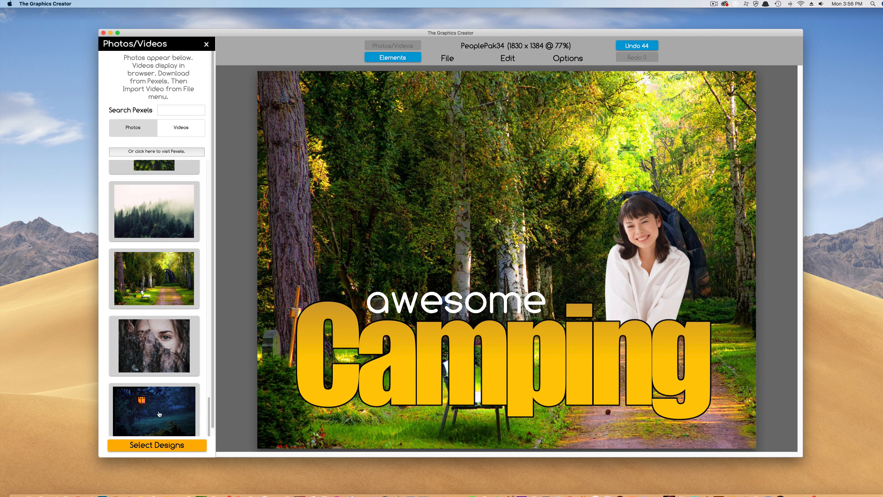
left_click_drag(160, 414, 417, 192)
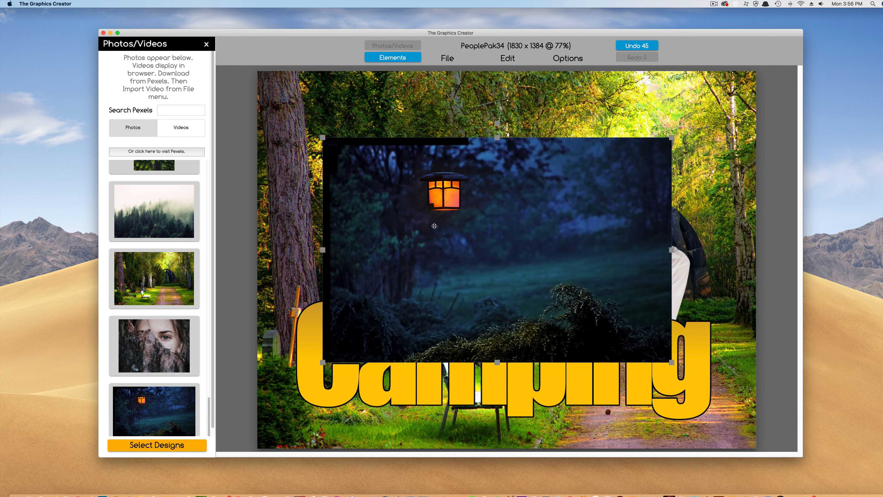
left_click_drag(435, 226, 355, 149)
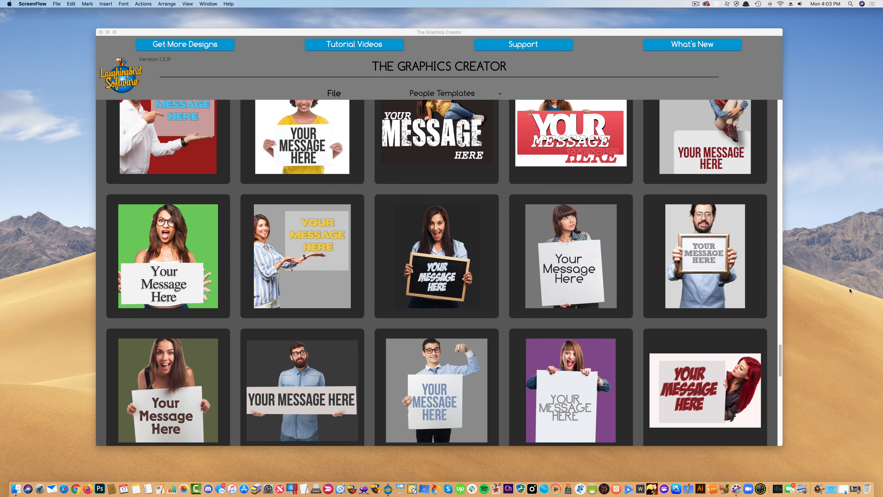
Browse the People Templates and open the "Opportunities don't happen, you create them" design.
left_click(780, 365)
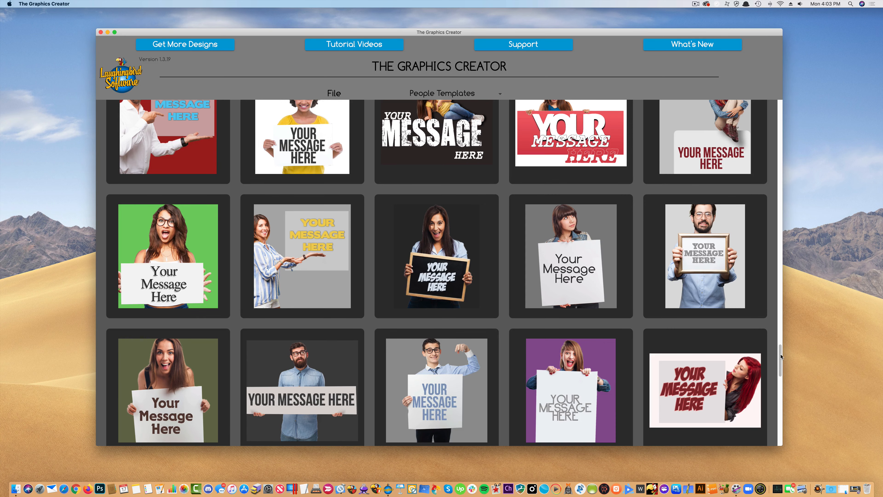
left_click_drag(780, 356, 782, 288)
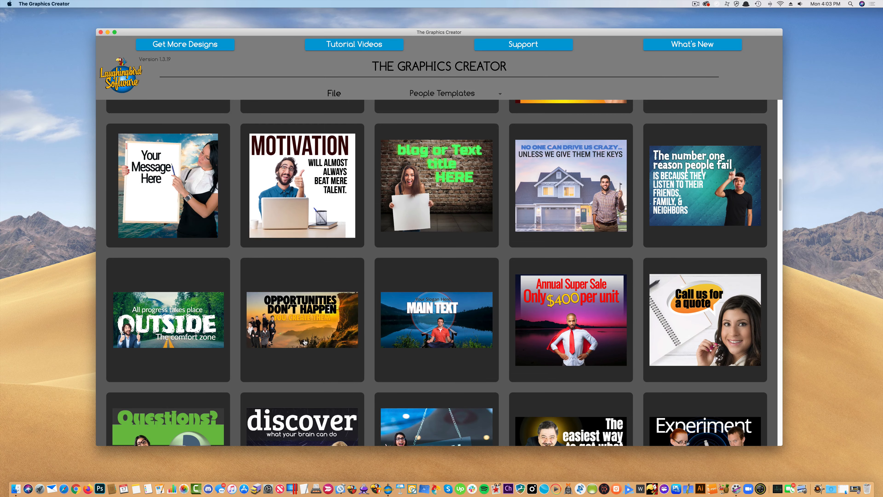
left_click(305, 342)
Enlarge the canvas to 1644 x 1050 pixels and stretch the sunset cliff photo to fill it.
left_click(152, 149)
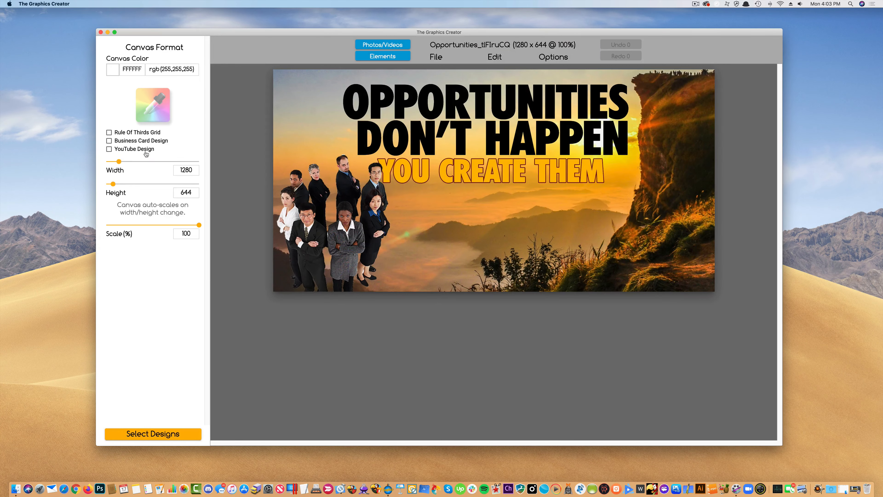
left_click_drag(118, 162, 120, 184)
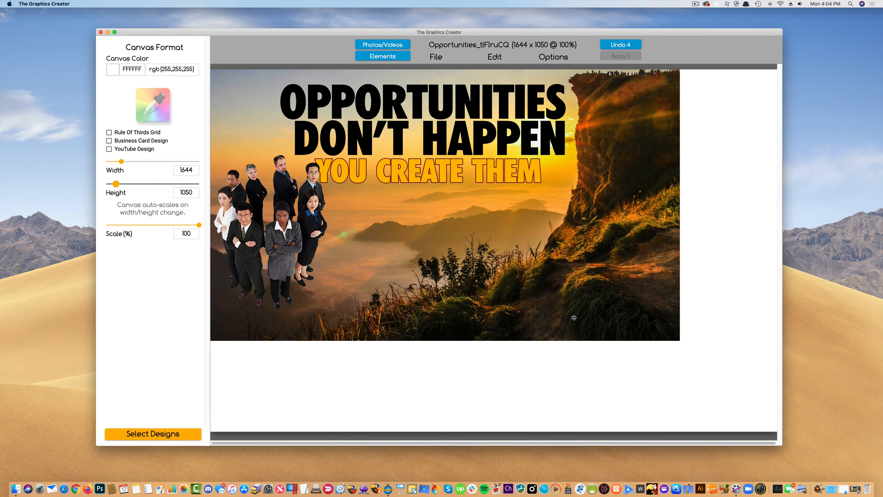
left_click(569, 307)
left_click_drag(680, 342, 786, 439)
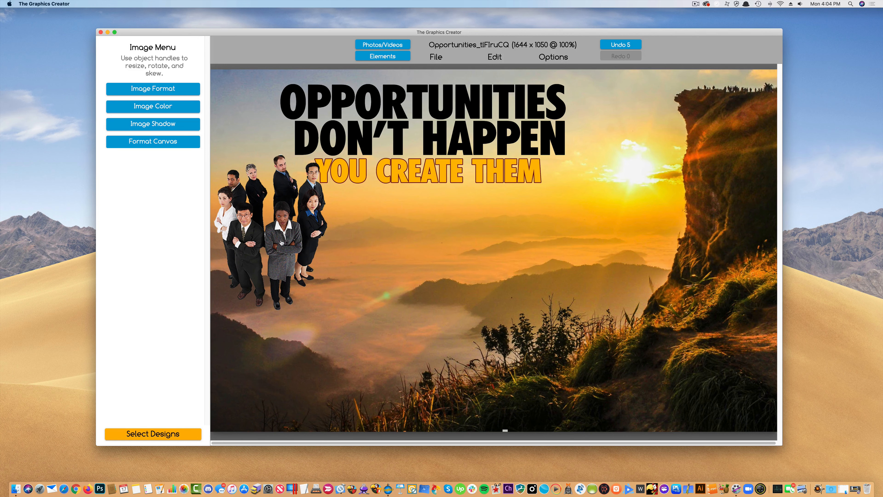
Delete the group of business people, then enlarge the "YOU CREATE THEM" text and move it to the lower canvas.
left_click_drag(282, 243, 338, 240)
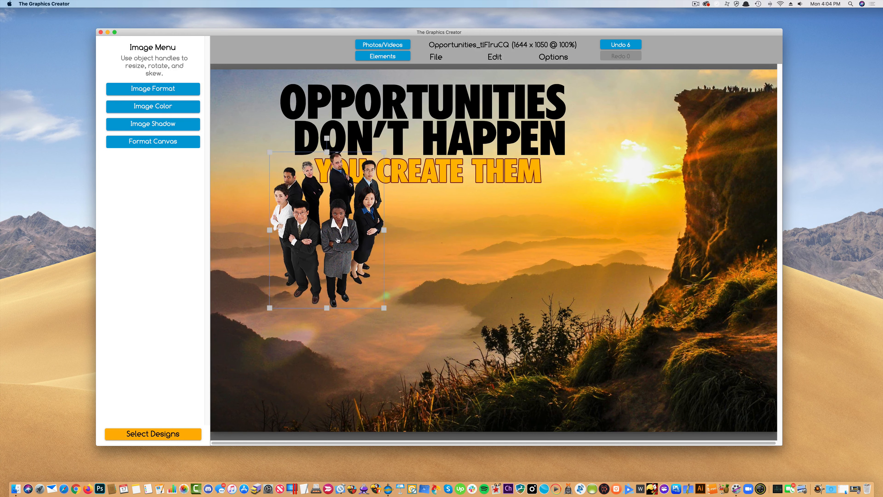
key("Delete")
left_click(428, 172)
left_click_drag(428, 172, 406, 278)
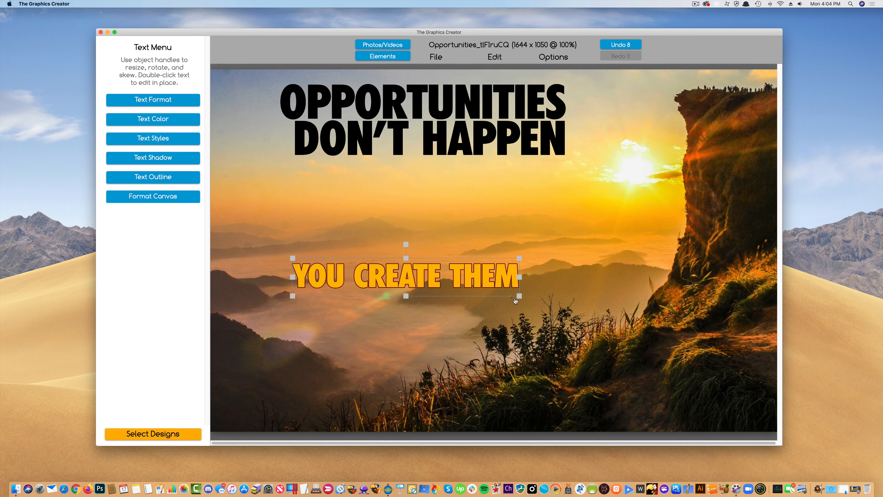
left_click_drag(521, 296, 672, 321)
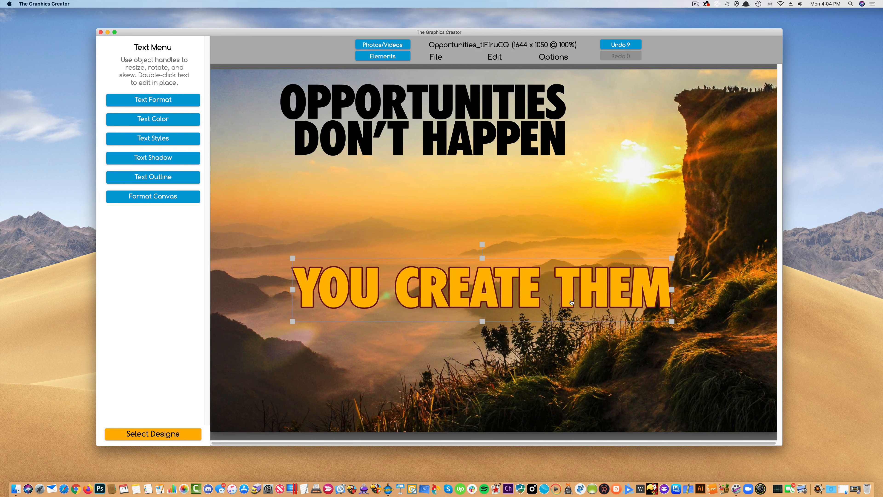
left_click_drag(571, 302, 555, 359)
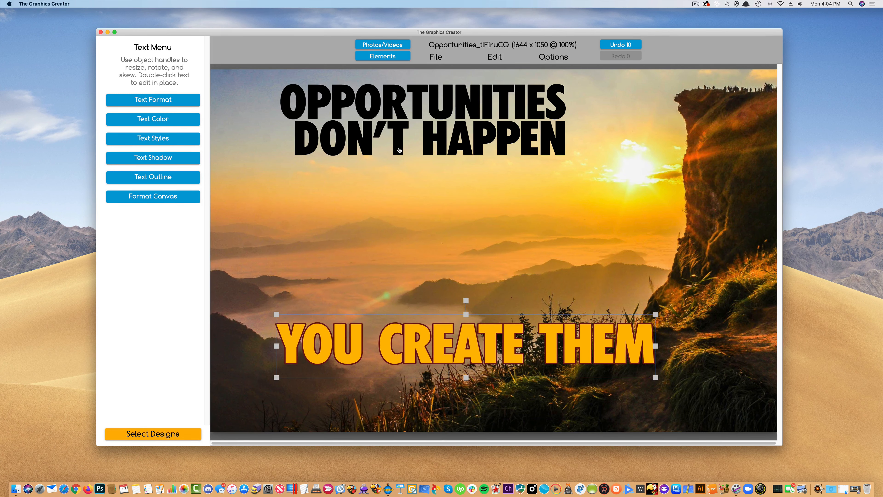
Enlarge "OPPORTUNITIES DON'T HAPPEN" across the middle of the photo and fit a slightly smaller "YOU CREATE THEM" closely beneath it.
left_click_drag(400, 150, 450, 263)
left_click_drag(333, 196, 290, 175)
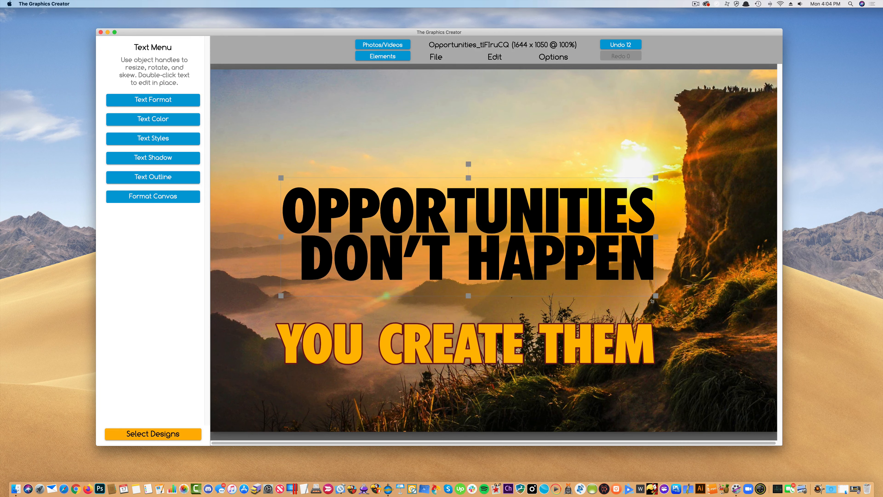
left_click_drag(574, 273, 561, 289)
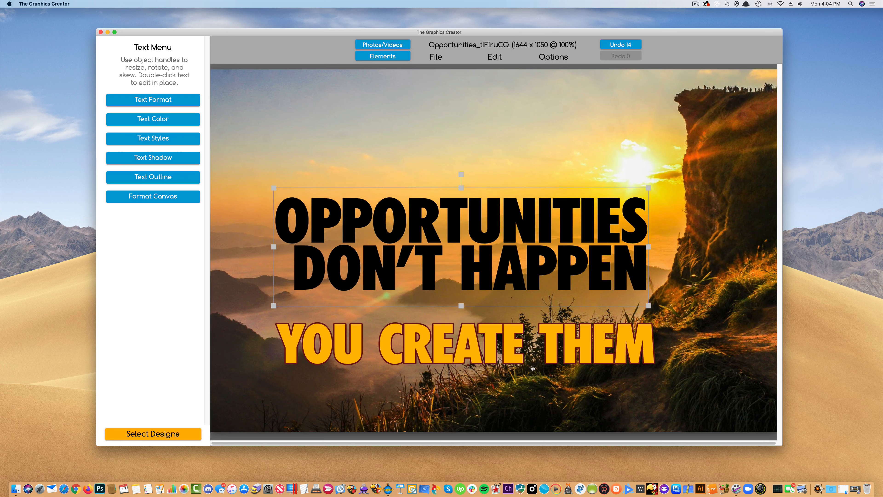
left_click_drag(514, 363, 515, 342)
scroll(515, 342, "down", 2)
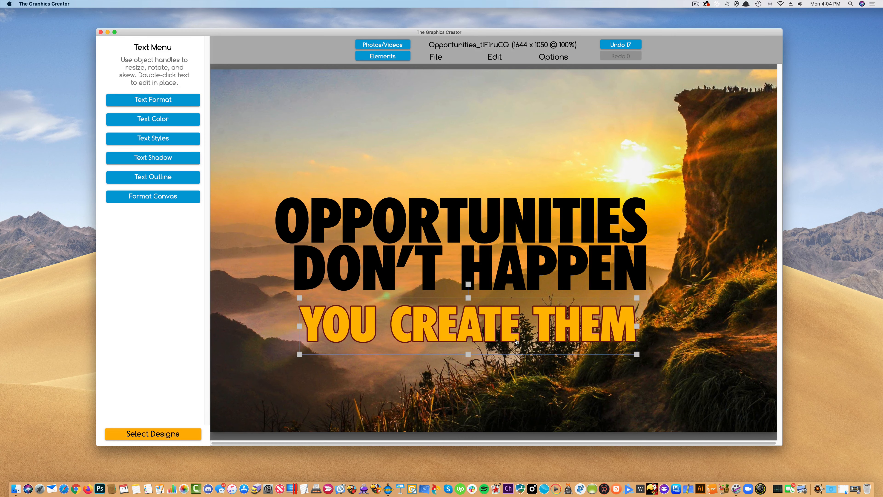
Browse the purchased Female and Male people images, and add the shrugging man in a black shirt to the canvas.
left_click(383, 56)
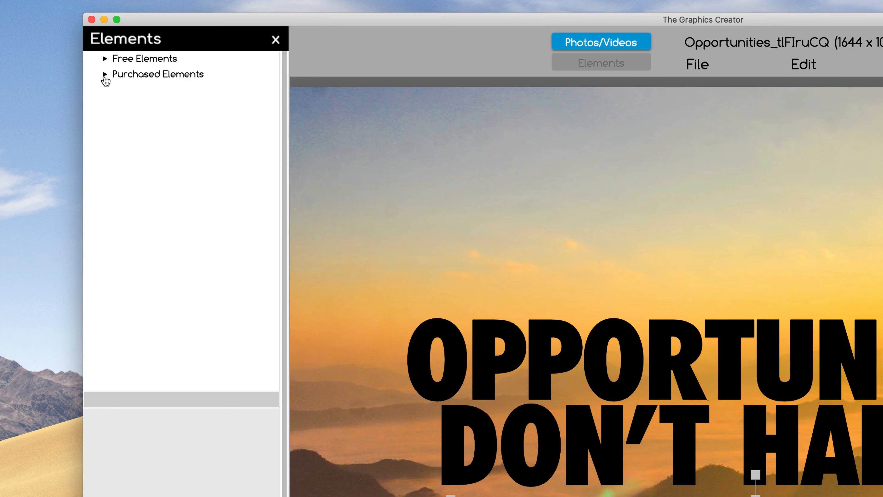
left_click(104, 74)
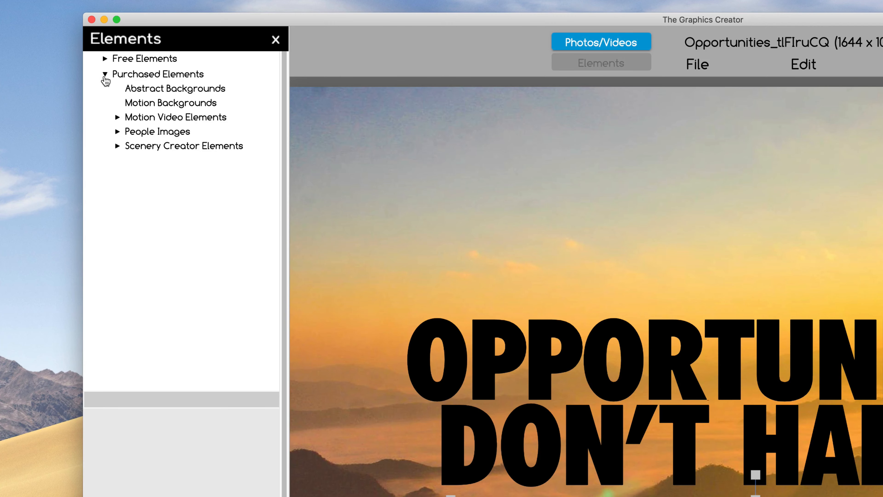
left_click(118, 131)
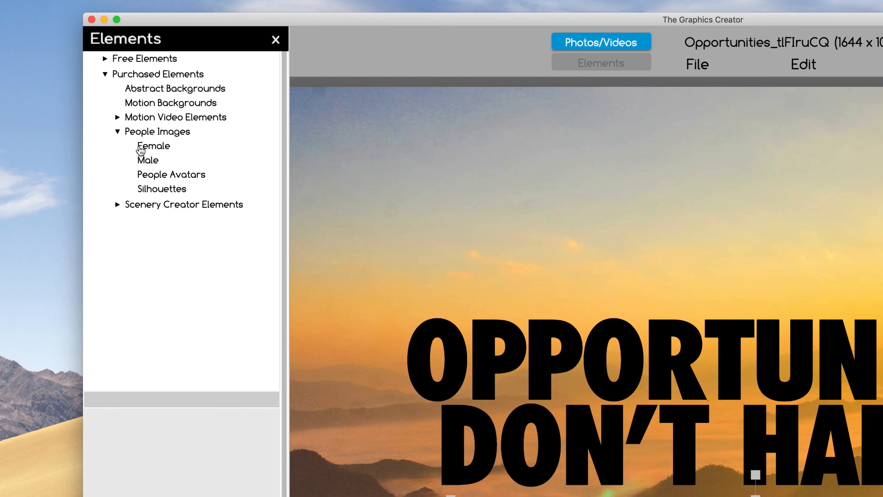
left_click(143, 143)
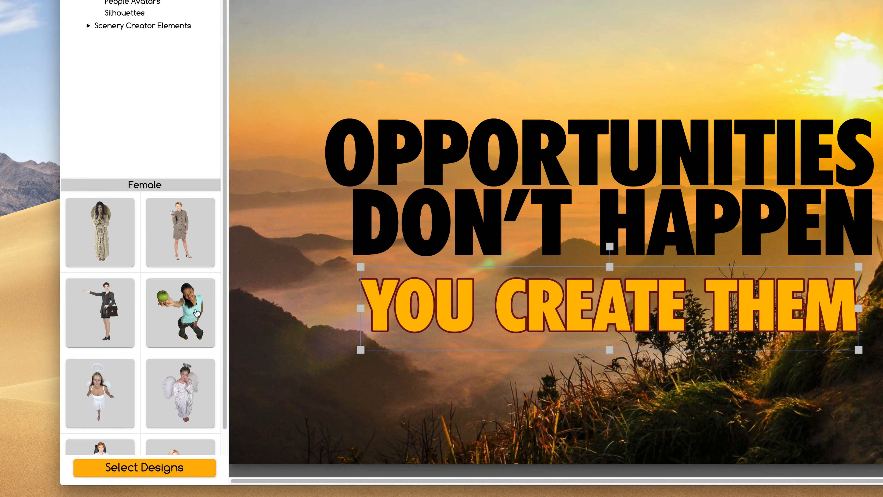
scroll(197, 313, "down", 5)
scroll(197, 313, "down", 10)
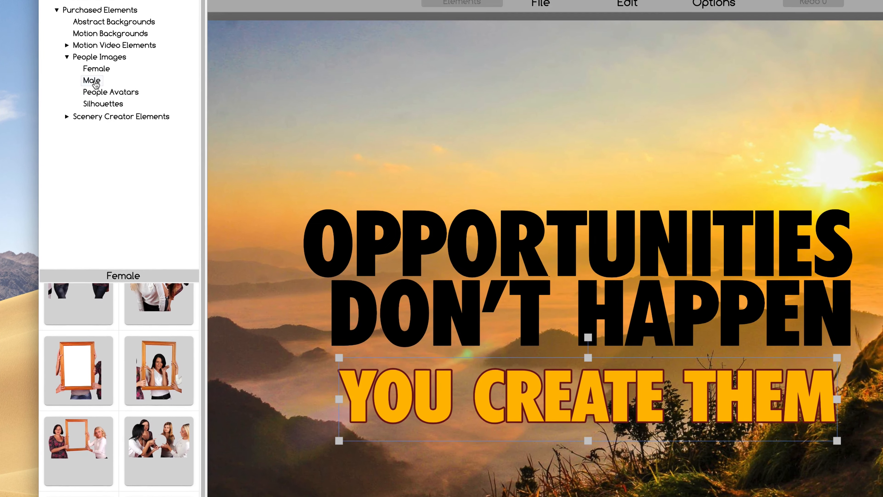
left_click(91, 80)
scroll(130, 405, "down", 5)
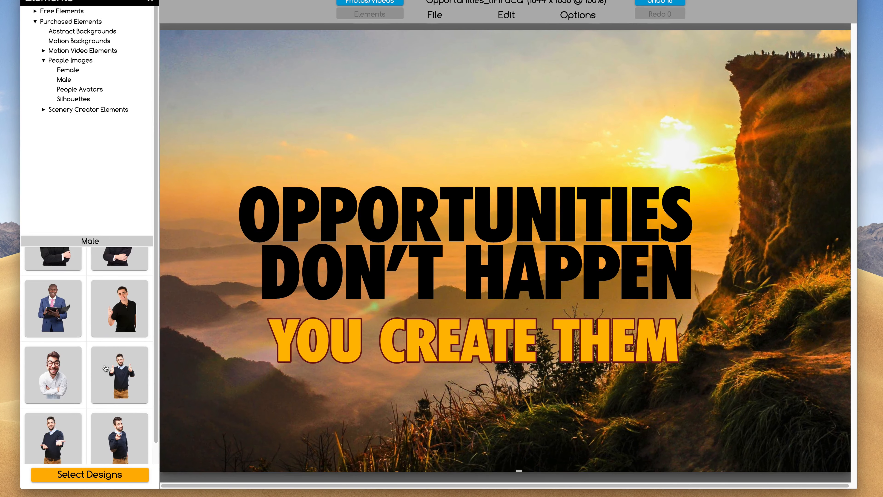
scroll(106, 367, "down", 6)
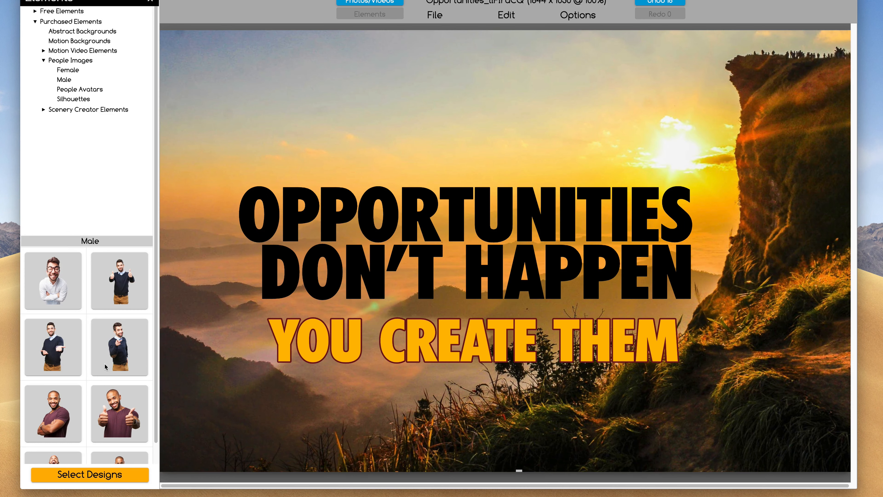
scroll(105, 368, "down", 6)
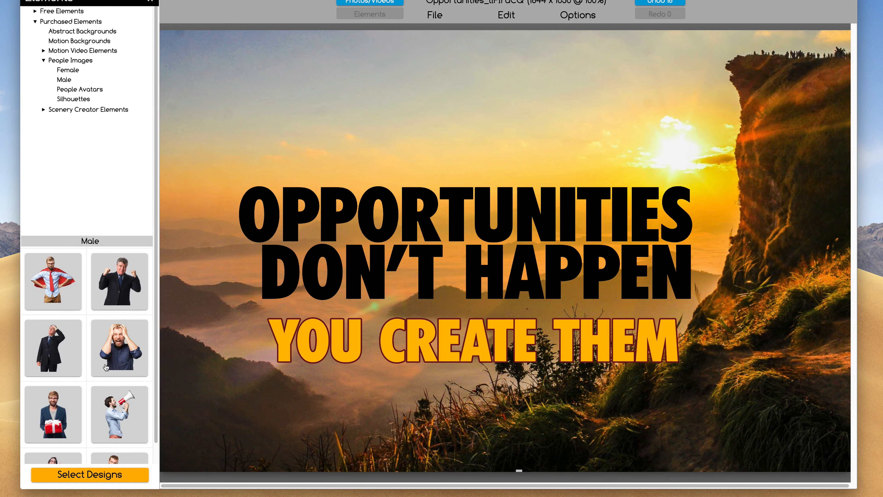
scroll(106, 367, "down", 6)
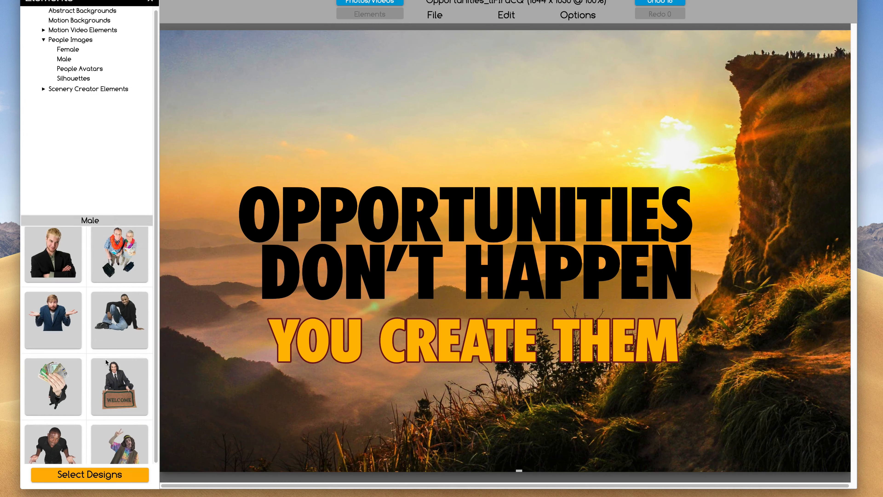
left_click_drag(49, 404, 393, 181)
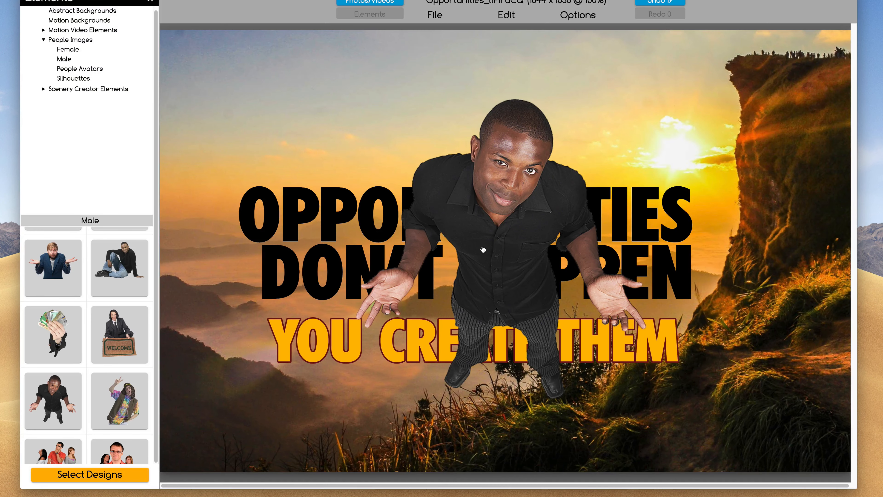
Enlarge the shrugging man and position him over the middle of the text lines.
left_click_drag(484, 248, 425, 211)
left_click_drag(599, 369, 646, 418)
left_click_drag(478, 308, 488, 302)
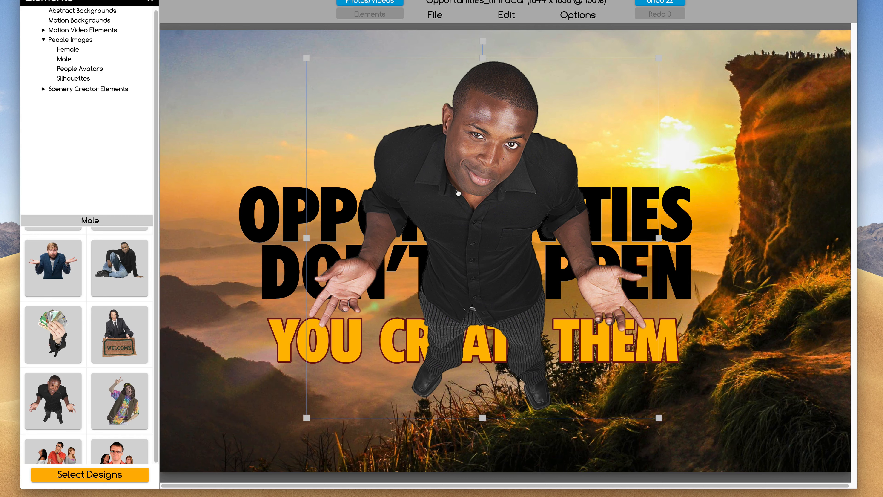
Send the man farther back until he stands behind both text lines, and shift the text slightly lower.
left_click(578, 15)
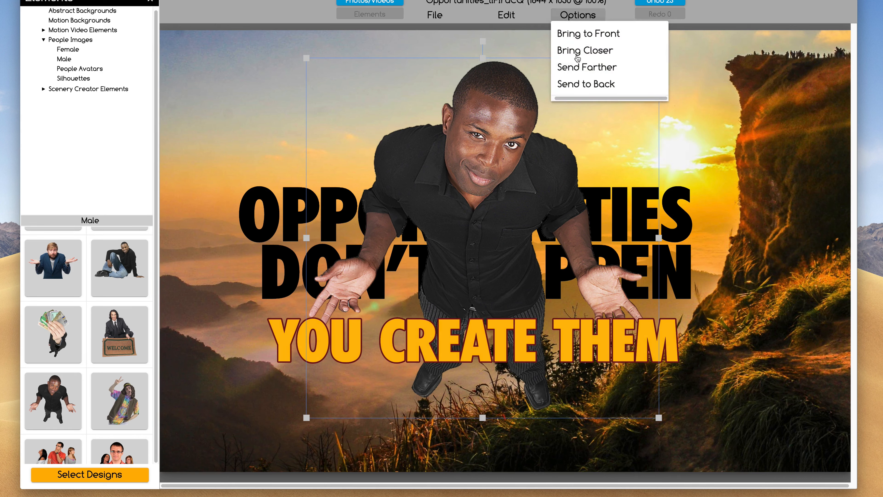
left_click(585, 65)
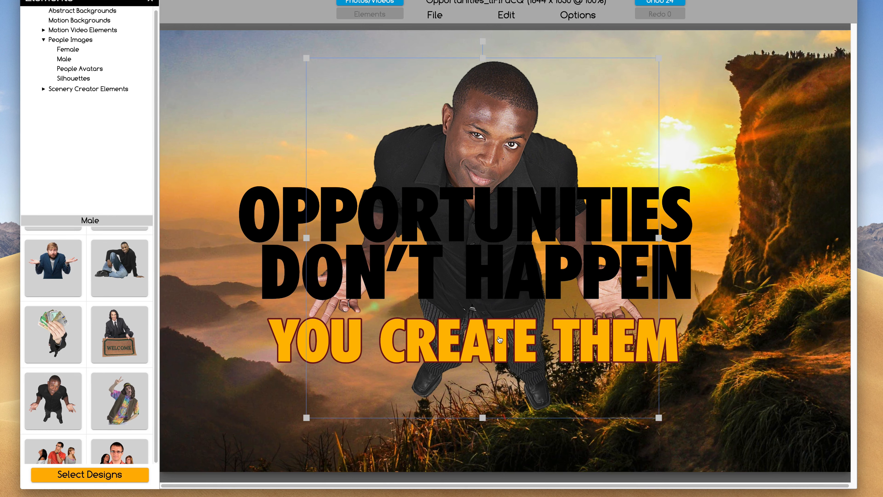
left_click_drag(498, 339, 498, 350)
left_click_drag(494, 285, 494, 301)
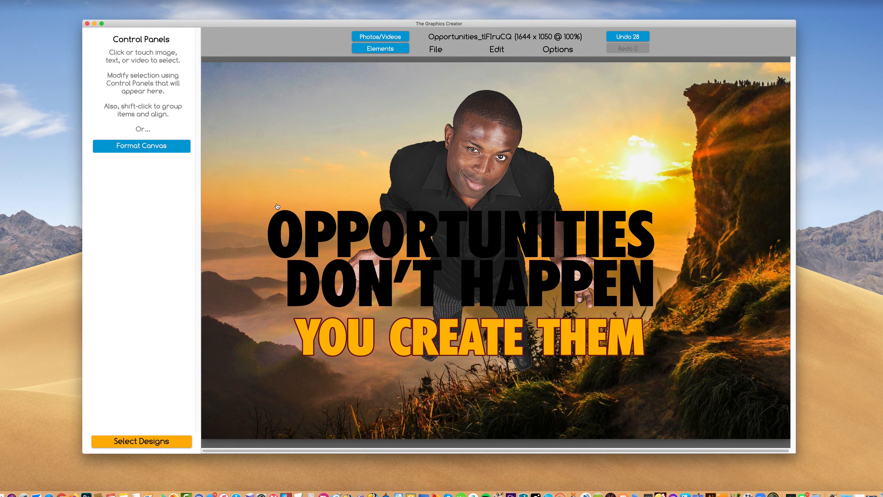
Delete the sunset cliff photo, "YOU CREATE THEM" and "OPPORTUNITIES DON'T HAPPEN" while keeping the man on the canvas.
left_click_drag(295, 158, 280, 148)
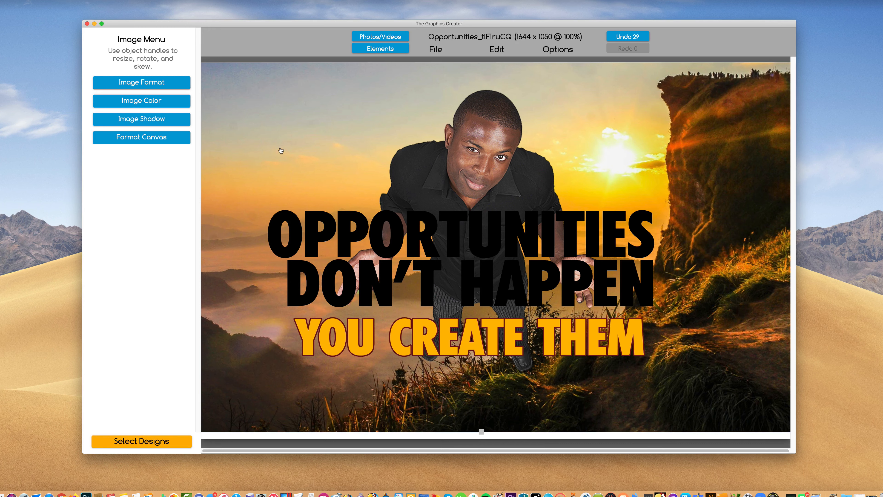
key("Delete")
left_click(330, 336)
key("Delete")
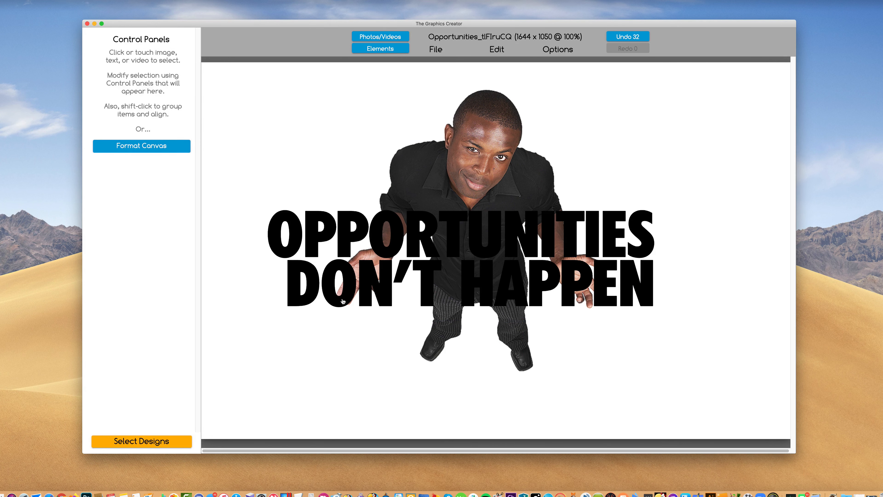
left_click(343, 301)
key("Delete")
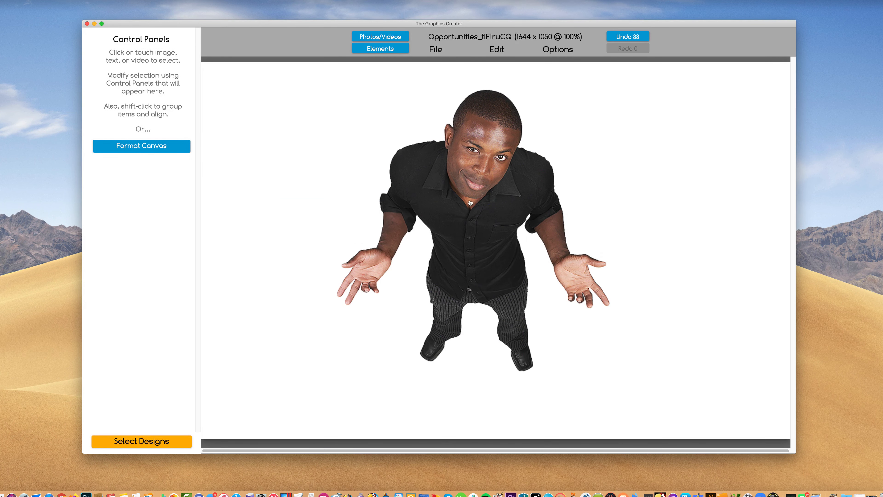
Add a rectangle and narrow and position it to cover the man's lower body and legs without covering his hands.
left_click(498, 51)
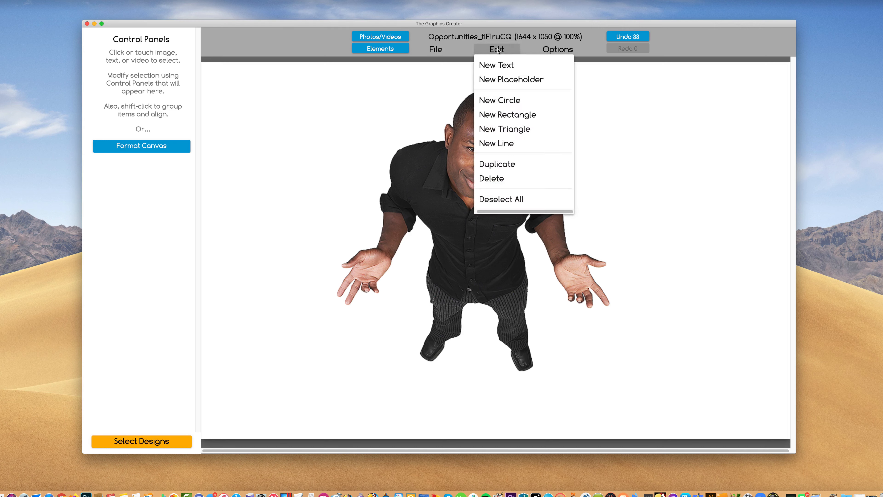
left_click(499, 116)
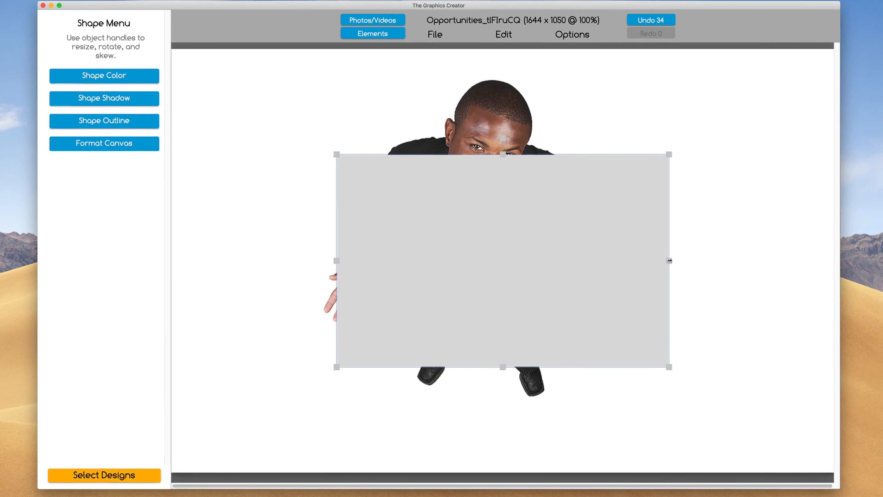
left_click_drag(658, 254, 501, 254)
left_click_drag(448, 226, 492, 300)
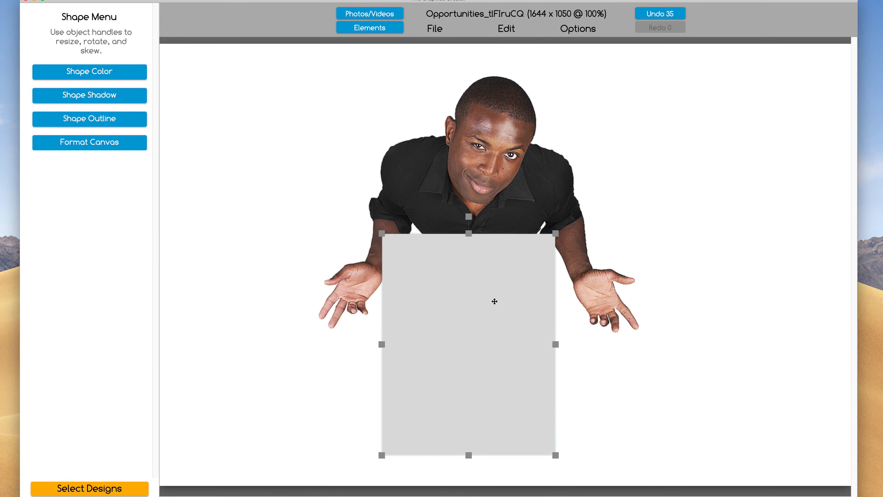
left_click_drag(409, 246, 411, 249)
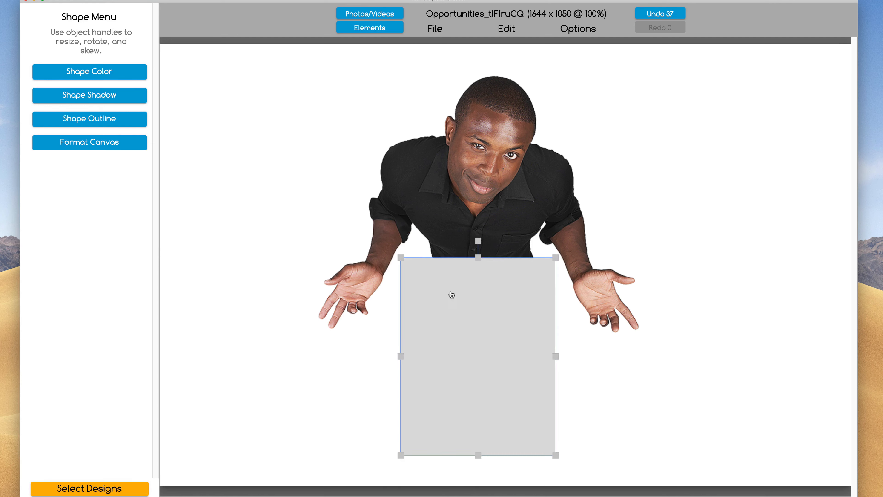
left_click_drag(458, 303, 458, 296)
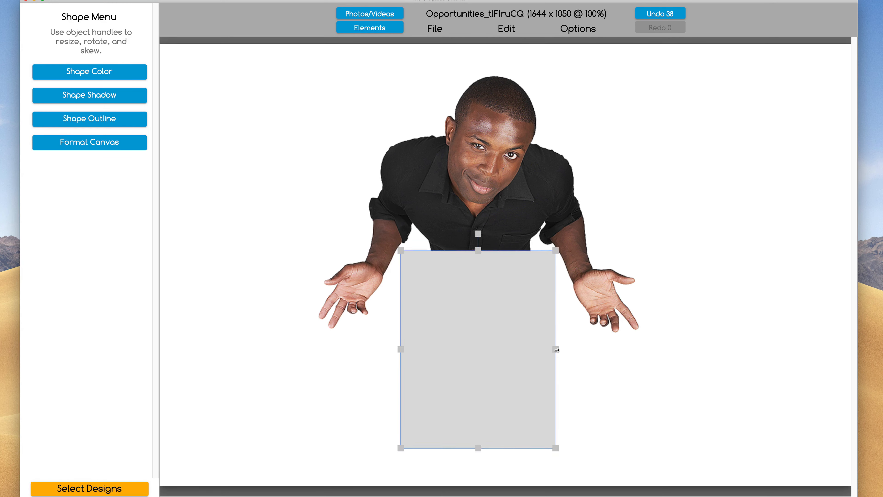
left_click_drag(555, 349, 517, 344)
left_click(576, 368)
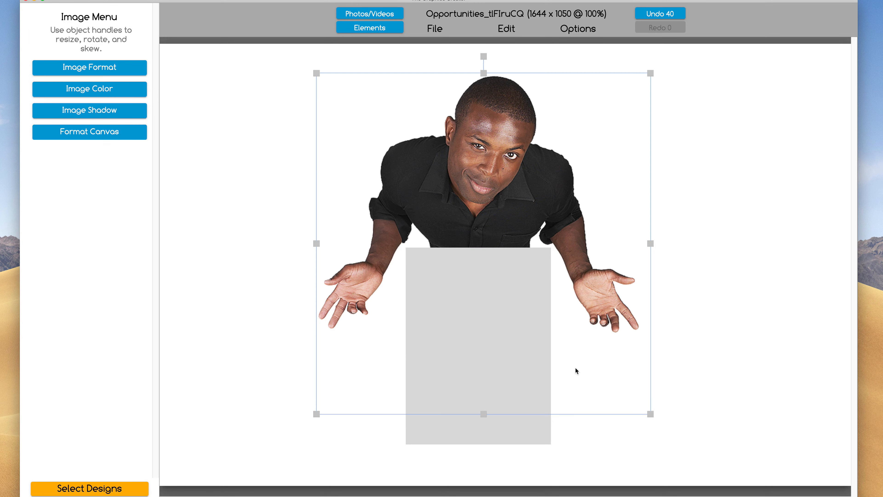
Fill the rectangle over the man's legs with solid bright green.
left_click(500, 341)
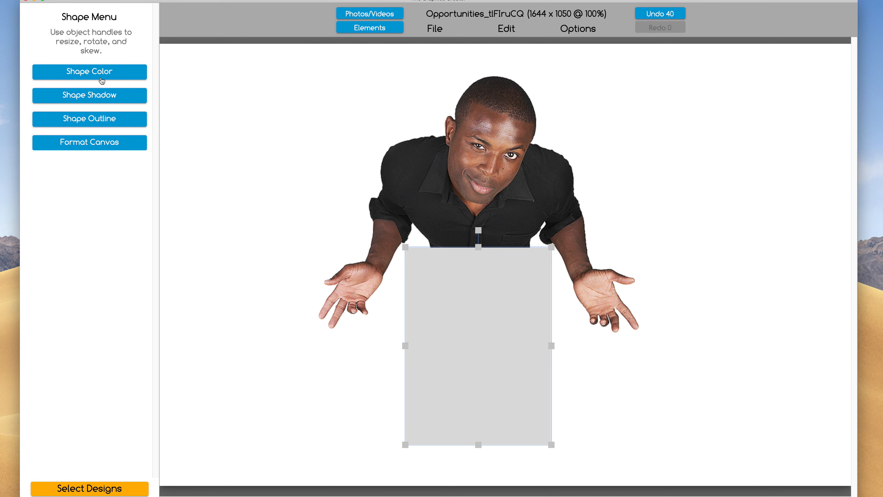
left_click(88, 73)
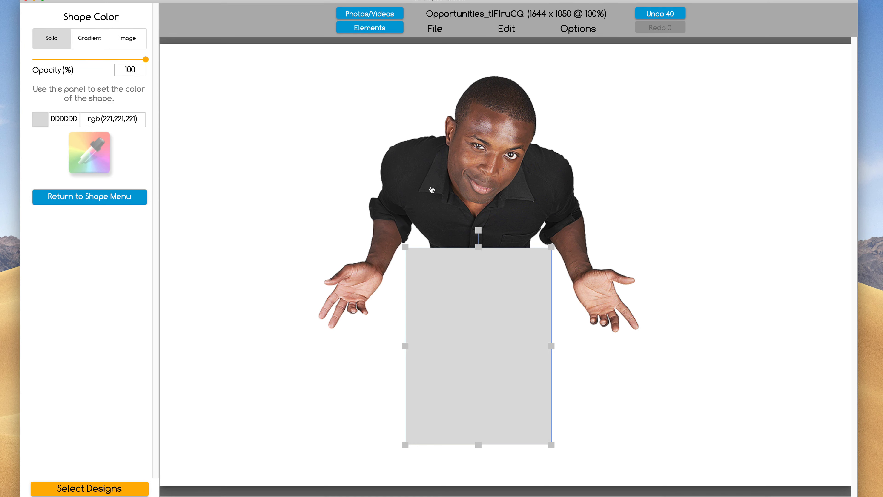
left_click(40, 119)
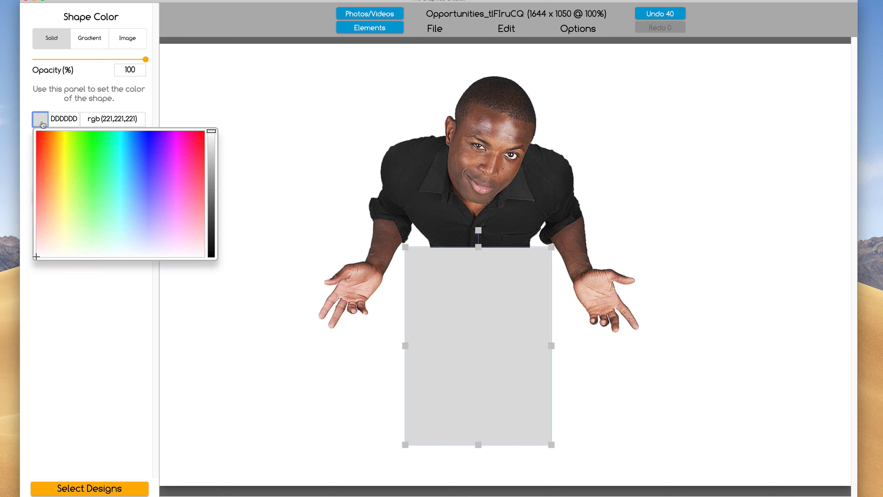
left_click_drag(87, 153, 90, 124)
left_click(445, 46)
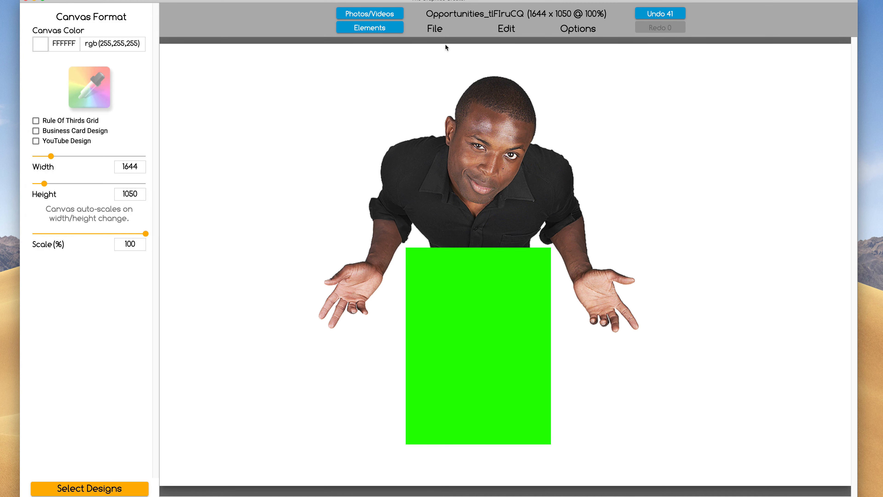
Download the canvas as a transparent PNG image named "over text guy".
left_click(431, 30)
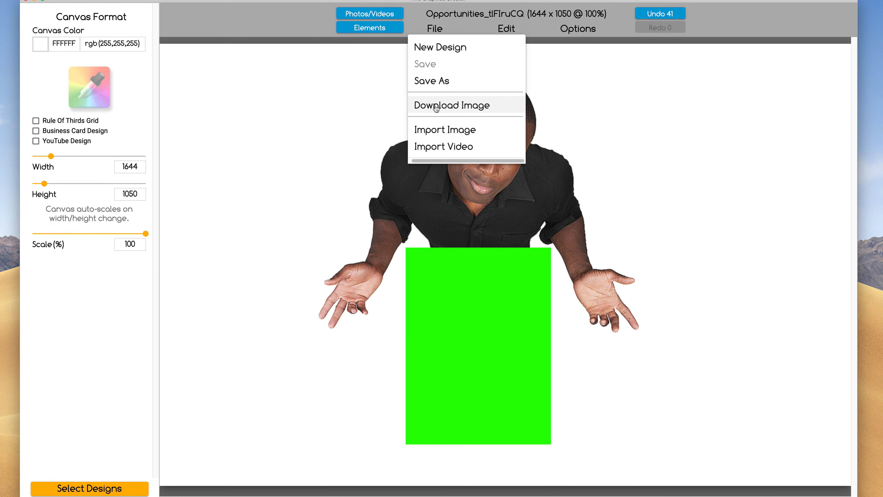
left_click(436, 106)
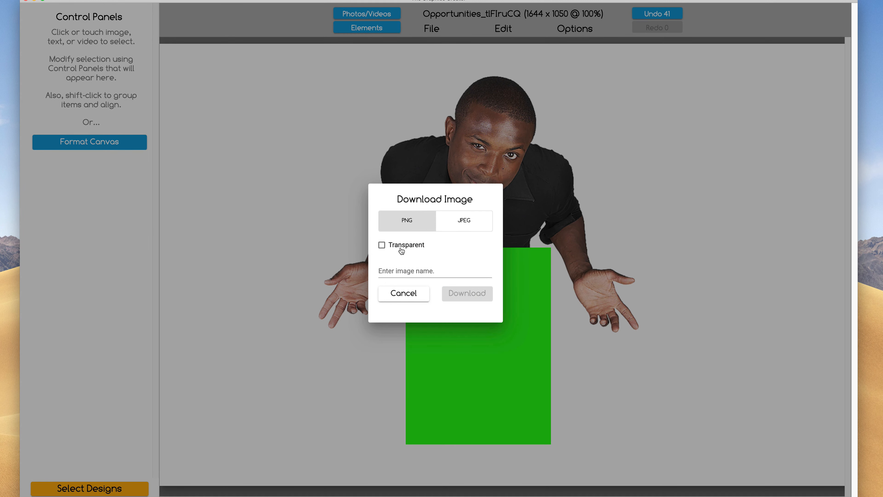
left_click(381, 245)
left_click(403, 270)
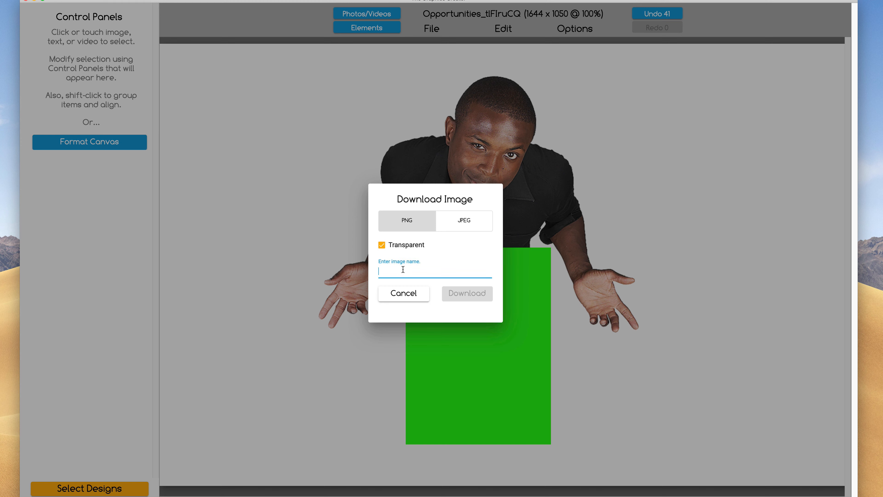
type("over text guy")
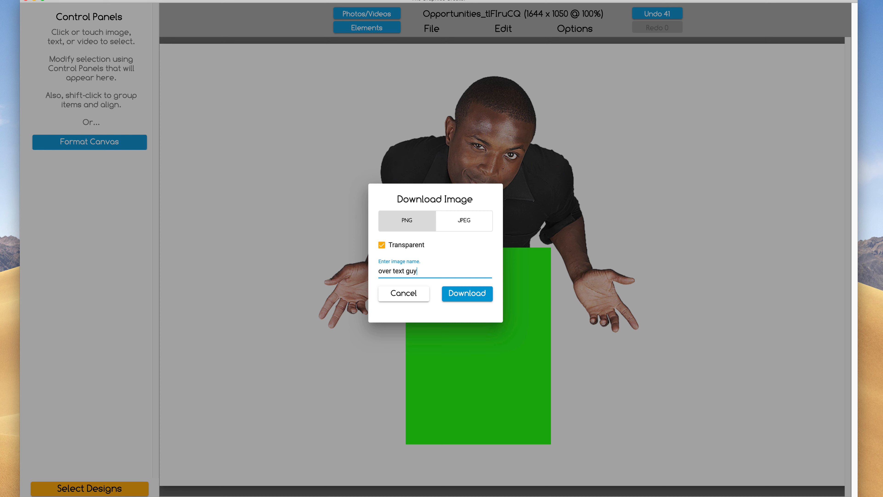
left_click(446, 298)
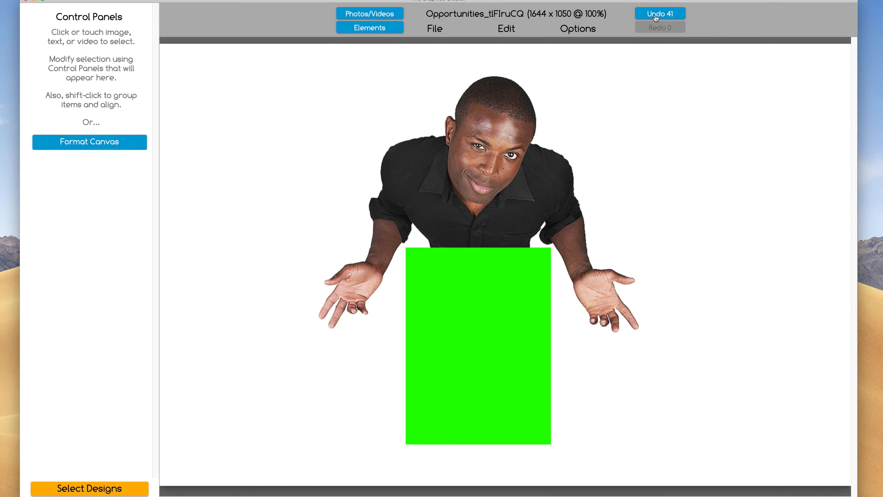
Undo the rectangle edits and the deletions to bring back both text lines and the sunset cliff photo.
left_click(656, 17)
left_click(655, 17)
left_click(656, 18)
left_click(656, 17)
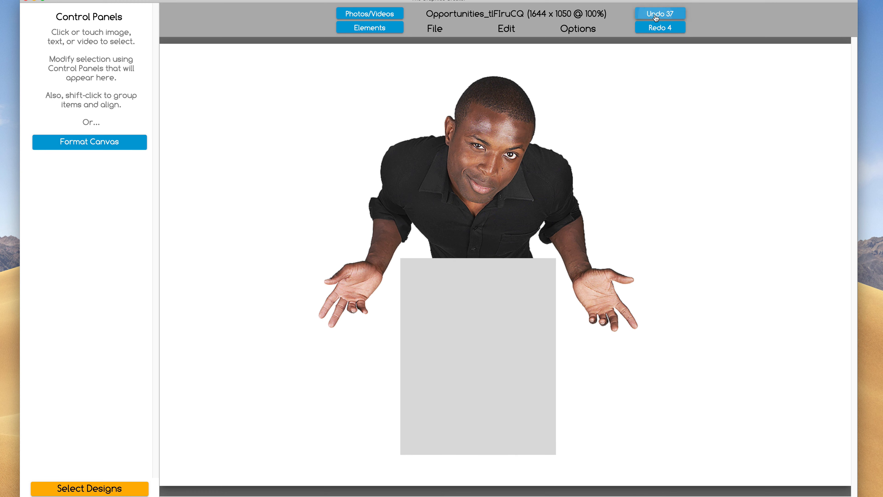
left_click(655, 17)
left_click(656, 18)
left_click(656, 17)
left_click(656, 18)
left_click(655, 17)
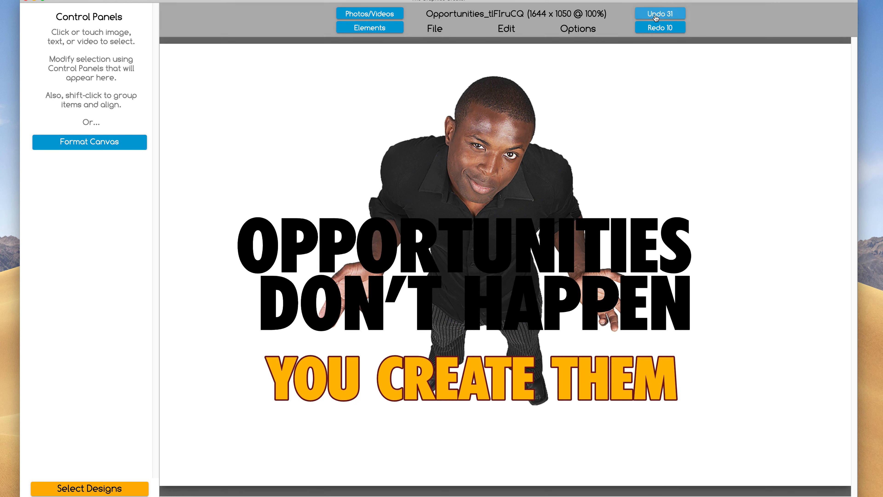
left_click(656, 17)
left_click(656, 18)
left_click(656, 18)
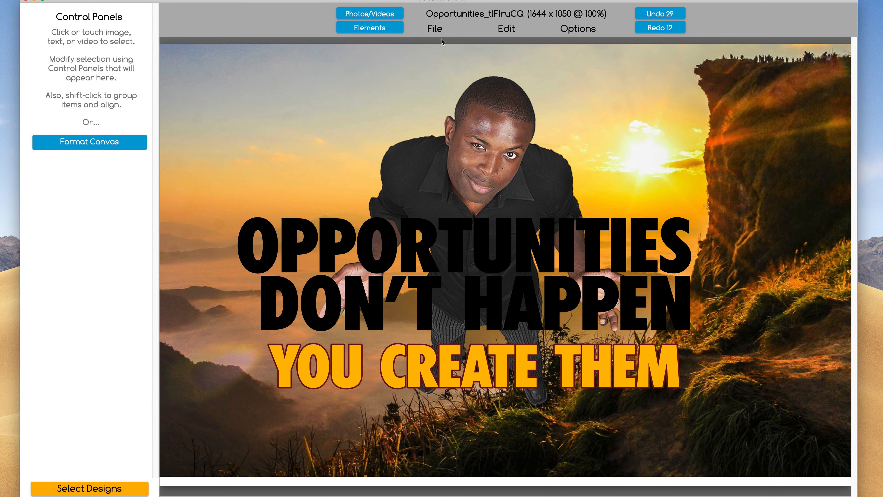
Import the image "over text guy.png" from the Downloads folder into the design.
left_click(432, 27)
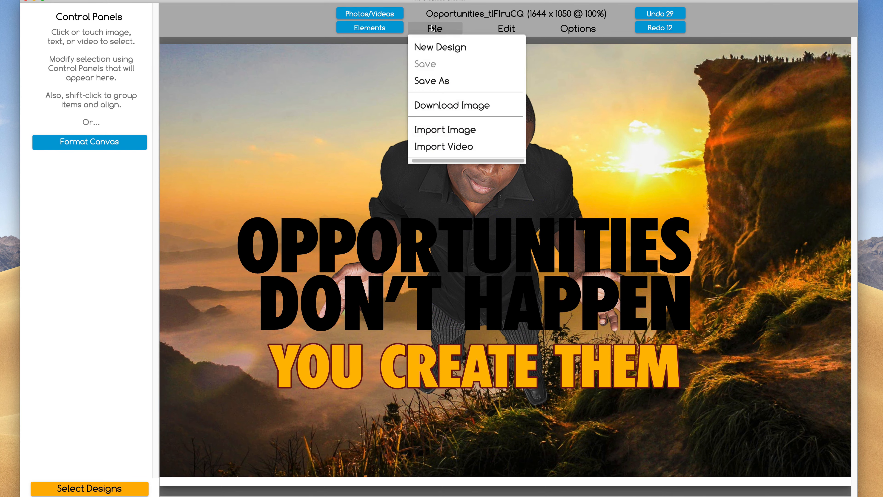
left_click(439, 130)
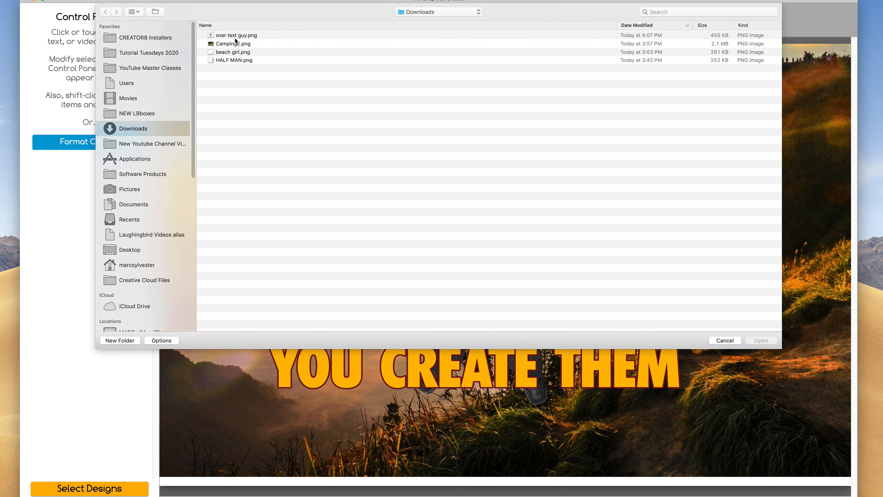
left_click(235, 34)
key("Return")
Move the imported image to the canvas's upper-left corner and enlarge it until its man lines up with the original man.
left_click_drag(472, 233, 482, 243)
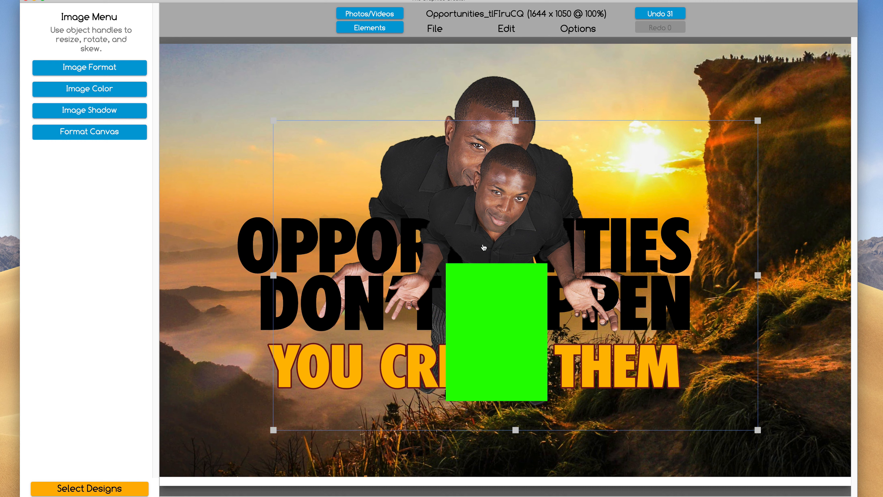
left_click_drag(484, 247, 371, 167)
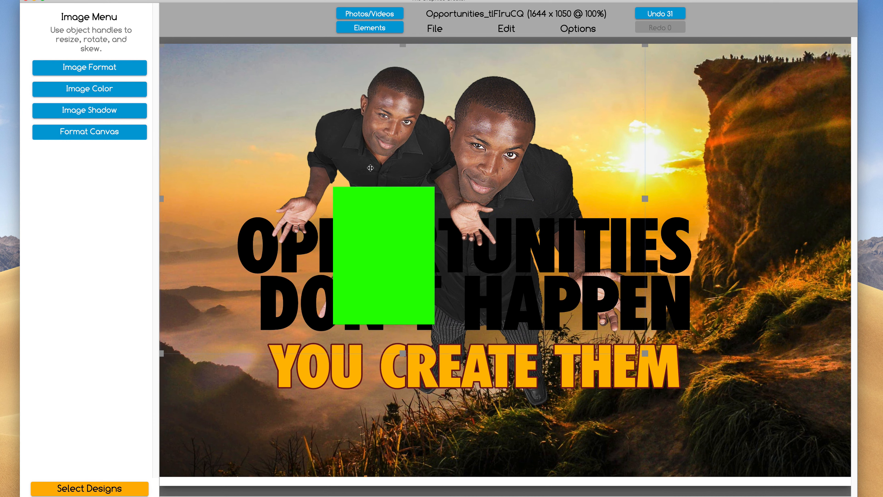
left_click_drag(645, 353, 865, 471)
left_click_drag(865, 471, 866, 471)
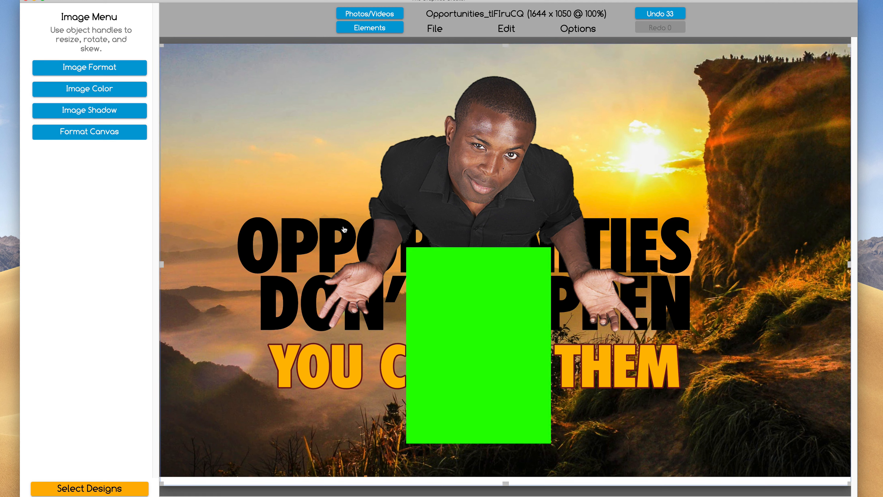
Turn on colour removal for the imported image and sample the bright green block as the colour to remove.
left_click(84, 91)
left_click(36, 99)
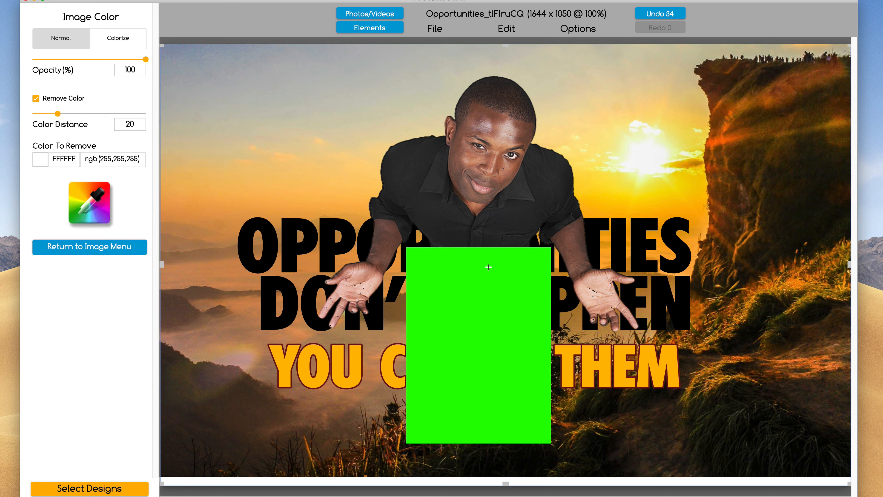
left_click(481, 272)
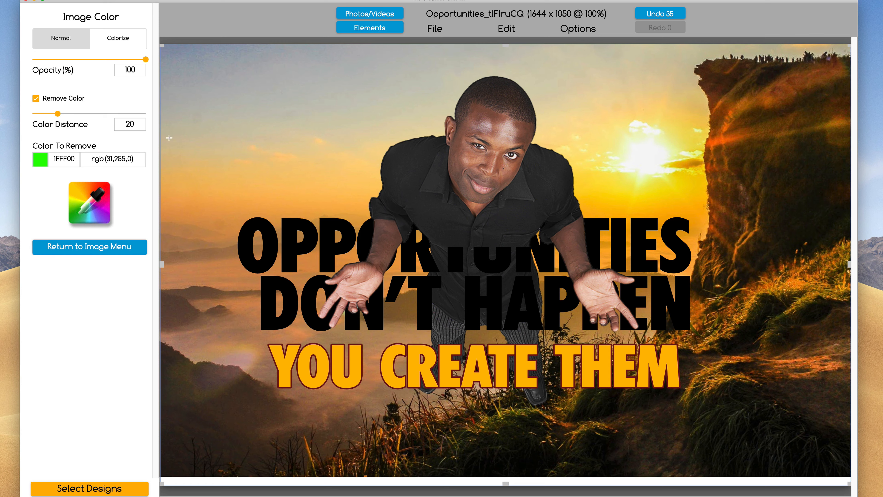
Delete the original full-length man and centre the cutout man over the "OPPORTUNITIES DON'T HAPPEN" text.
left_click_drag(452, 211, 616, 173)
left_click(538, 155)
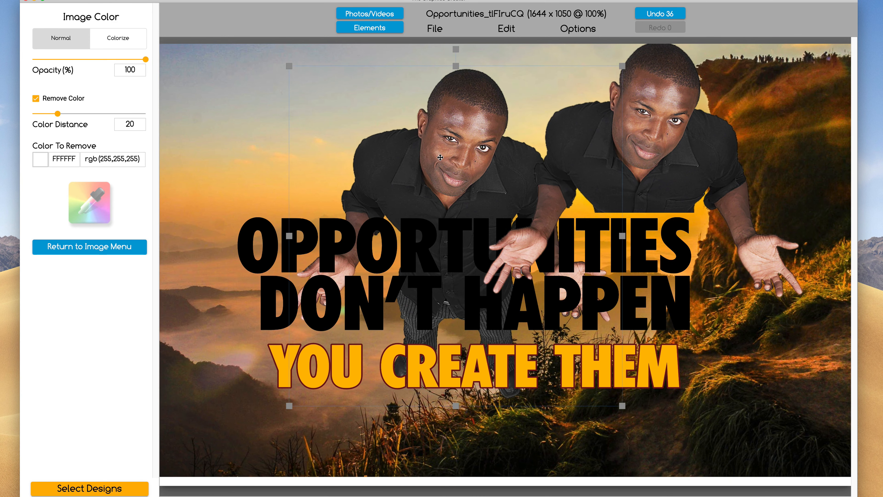
key("Delete")
left_click_drag(606, 141, 461, 144)
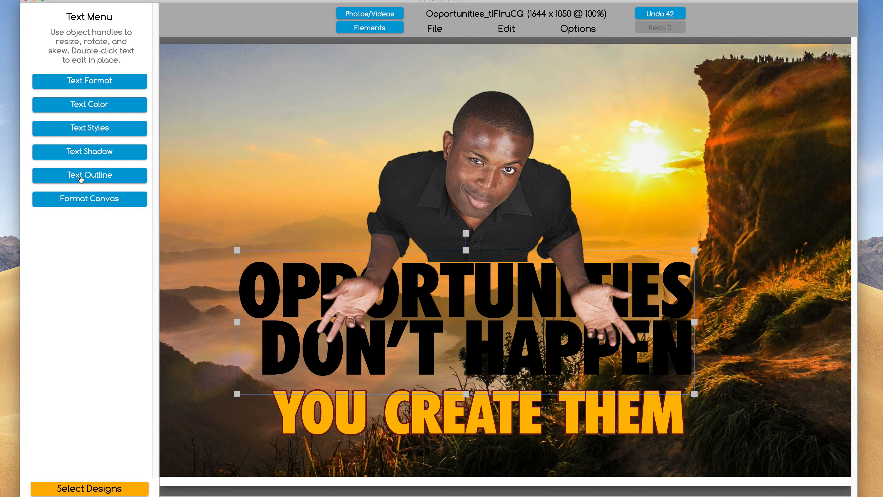
Recolour the "OPPORTUNITIES DON'T HAPPEN" text golden yellow with a yellow outline.
left_click(79, 175)
left_click(42, 124)
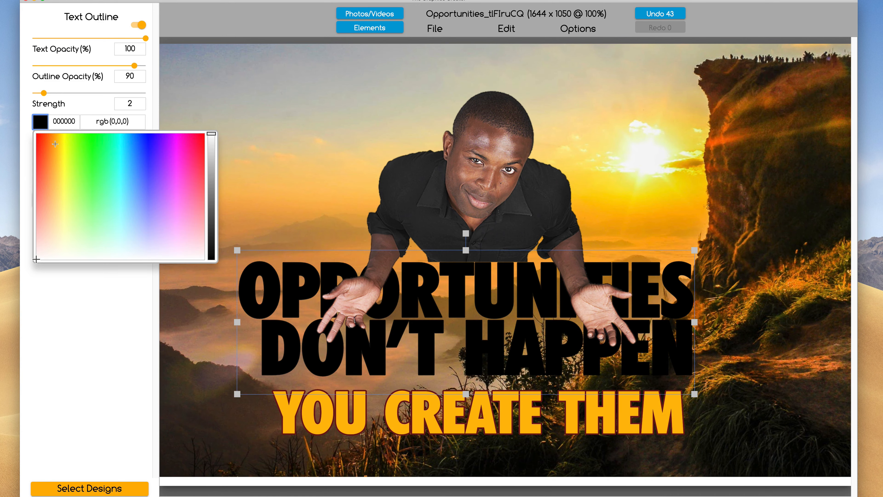
left_click(77, 153)
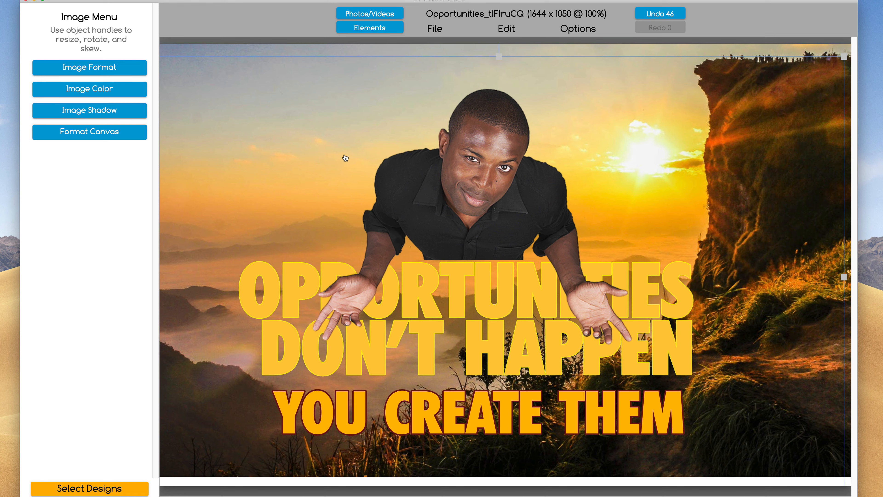
Add a black shadow to the man's image with blur 25, distance 29, angle 90 and opacity 31%.
left_click(85, 112)
left_click_drag(36, 146, 42, 148)
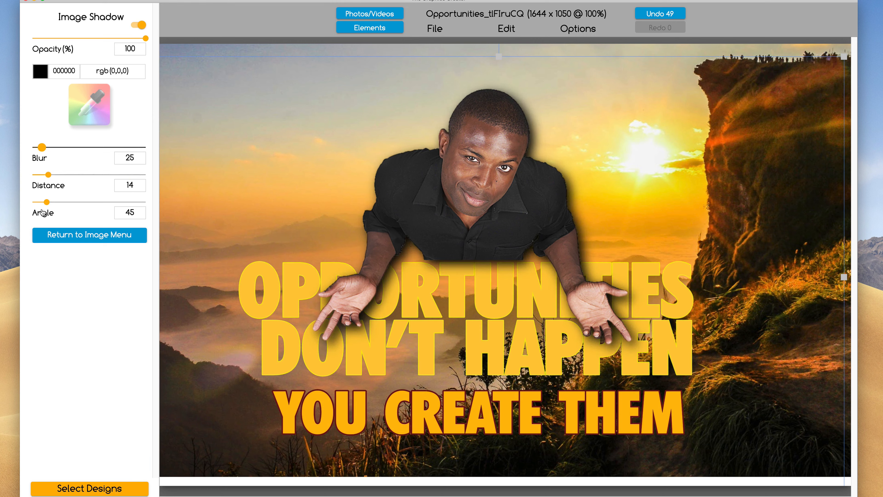
left_click_drag(46, 202, 65, 174)
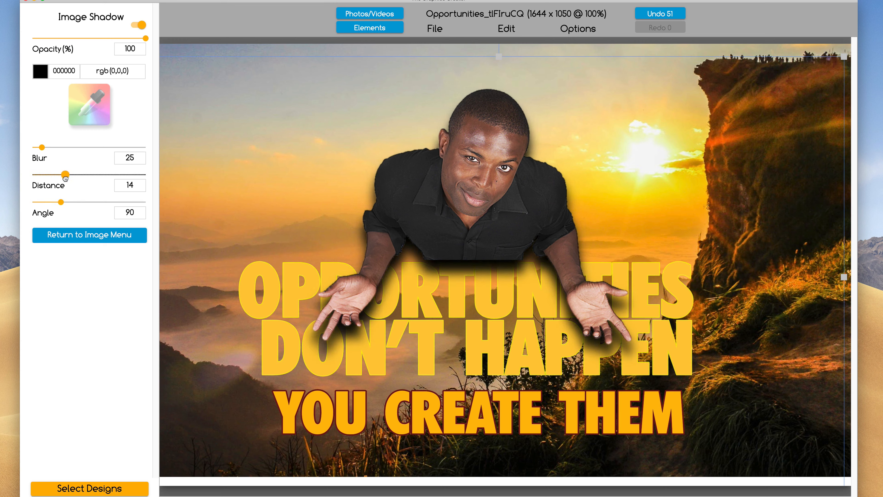
left_click_drag(145, 38, 68, 32)
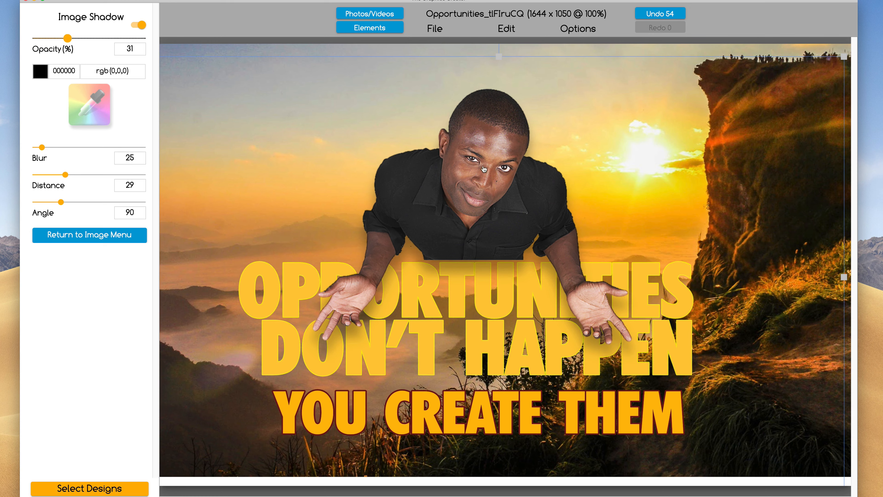
left_click(304, 142)
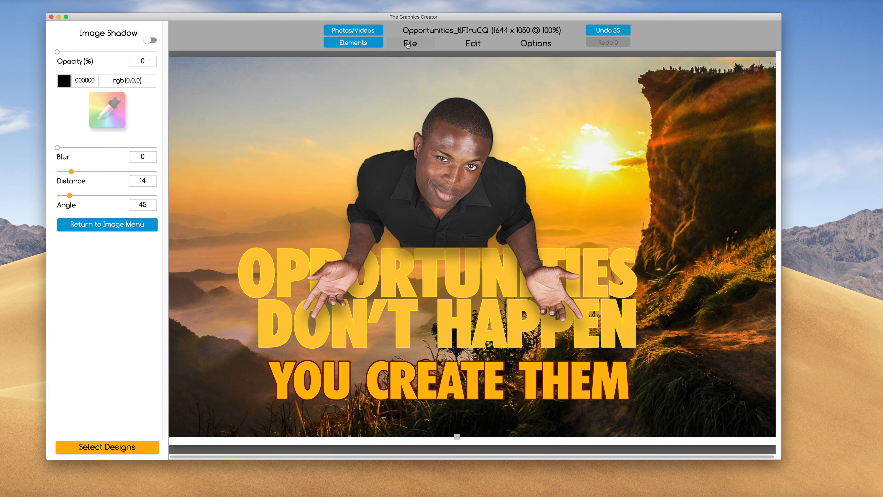
Open the "Motivation" design from the People Templates and enlarge its canvas to 1384 x 1198.
left_click(408, 44)
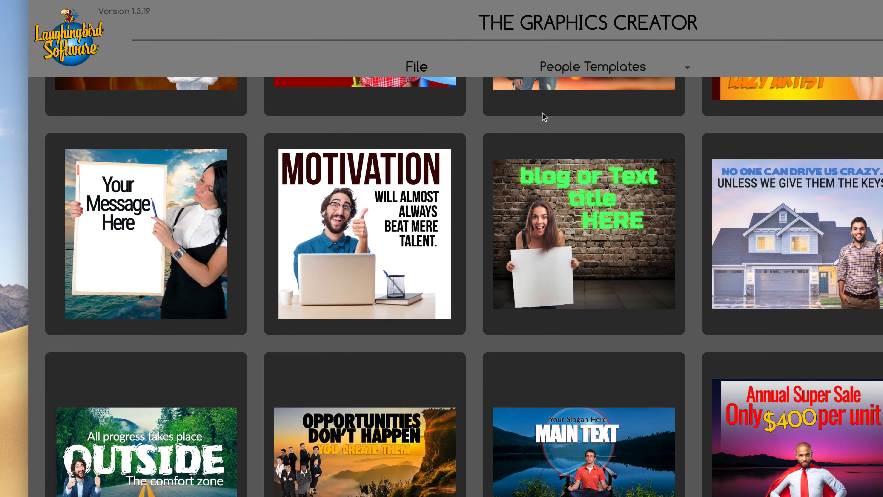
left_click(351, 260)
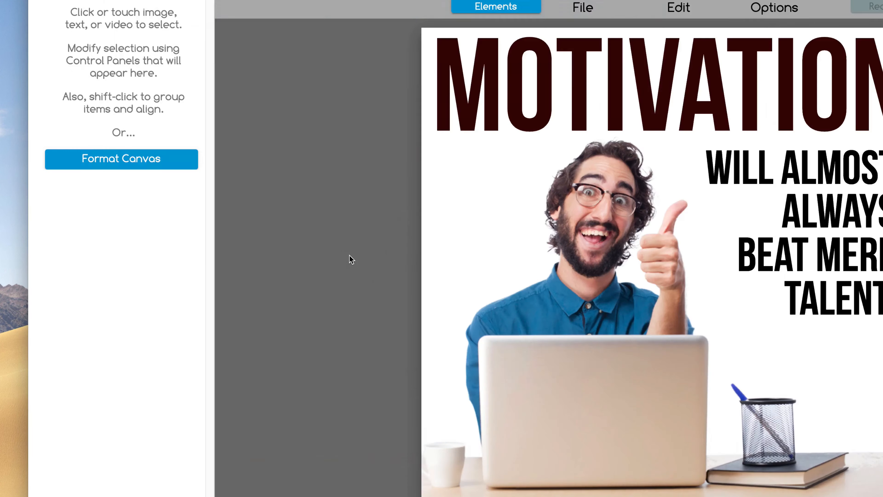
left_click(169, 157)
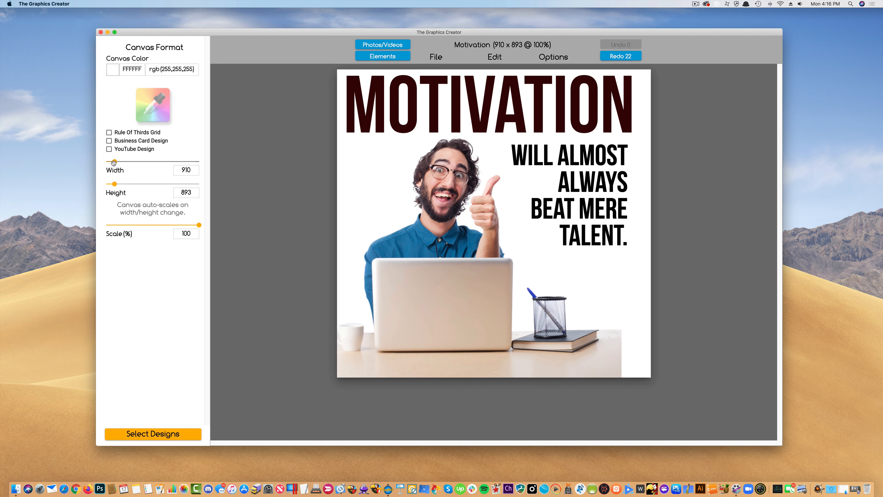
left_click_drag(115, 163, 117, 183)
Move the man's desk photo fully inside the canvas and shift both text blocks clear of his face and hand.
left_click_drag(406, 275, 484, 299)
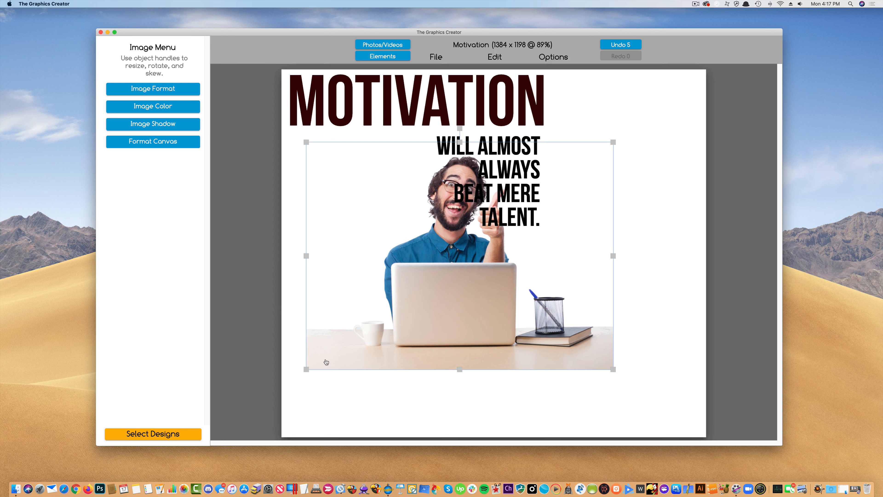
left_click_drag(445, 103, 521, 108)
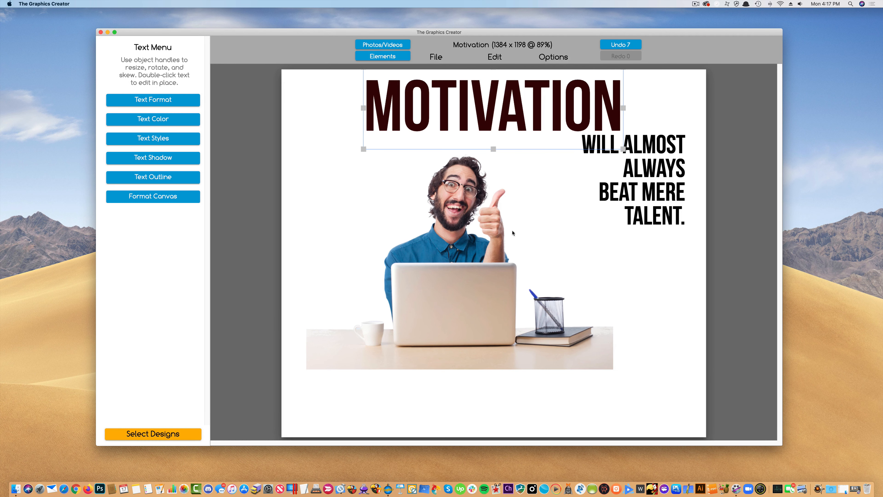
left_click(467, 232)
Add a rectangle and resize it into a wide block covering the desk front directly below the laptop.
left_click(494, 57)
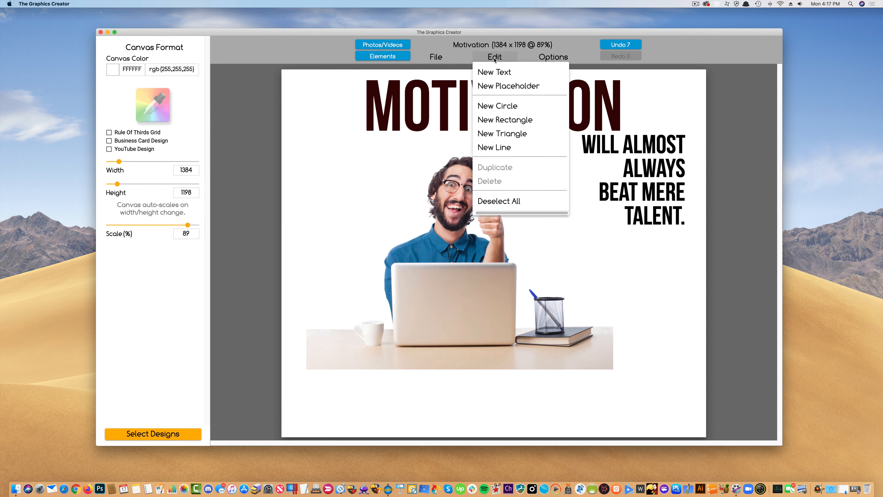
left_click(493, 119)
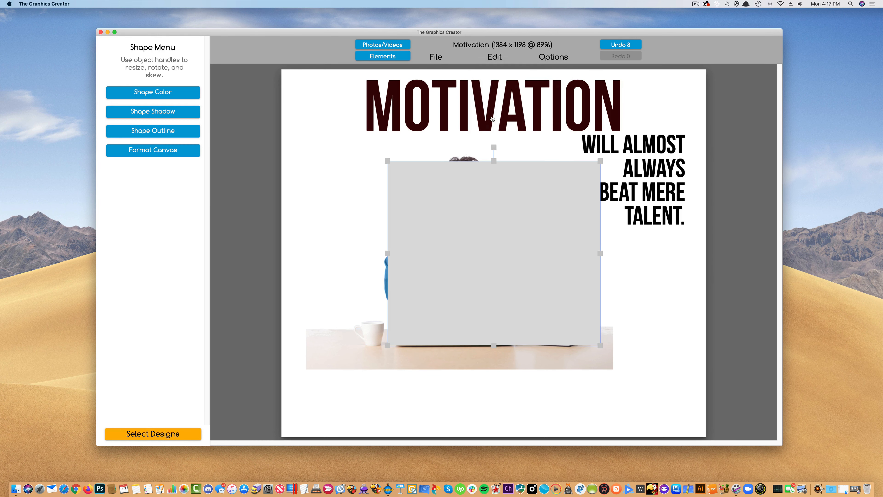
left_click_drag(466, 198, 454, 253)
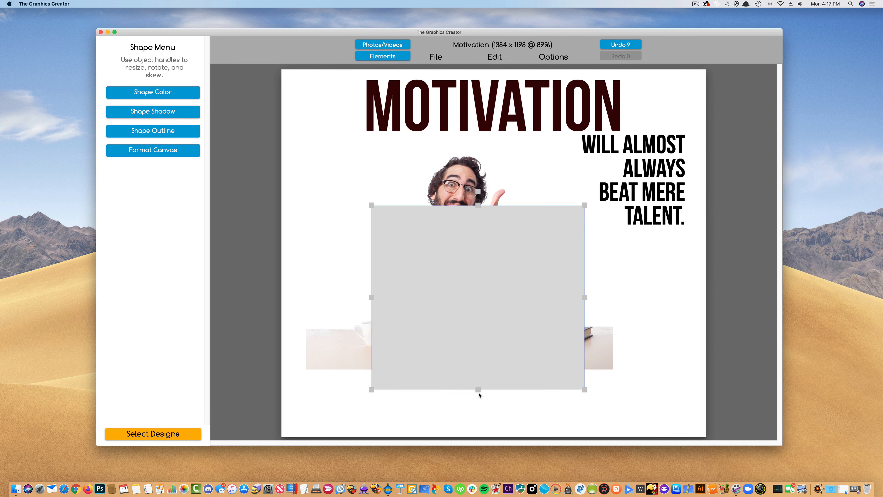
left_click_drag(479, 391, 410, 394)
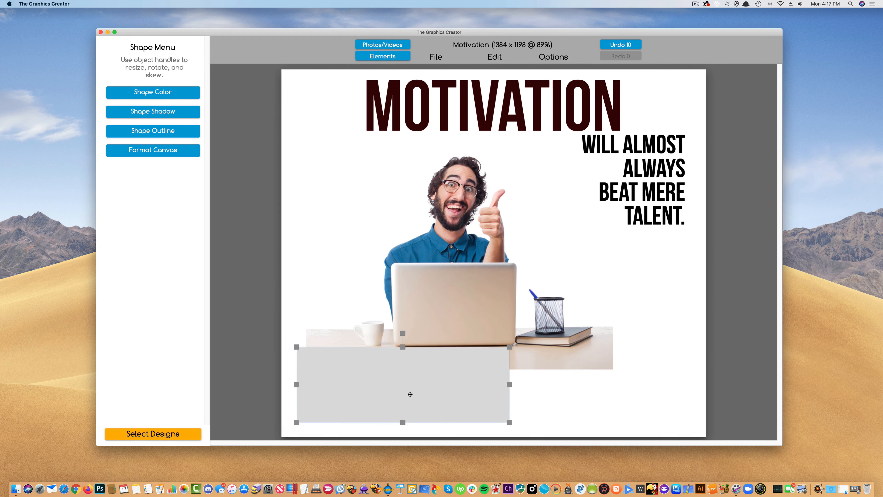
left_click_drag(509, 385, 635, 390)
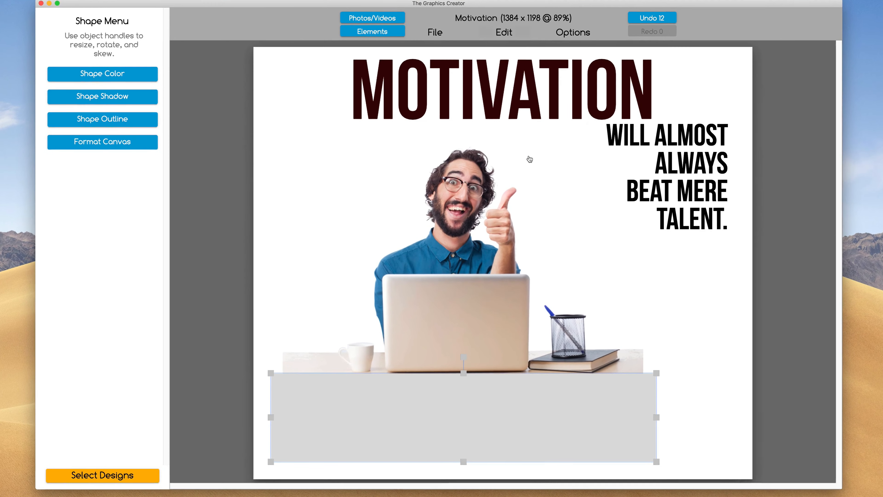
Duplicate the wide rectangle, narrow the copy and place it over the pen holder and book beside the laptop.
left_click(504, 32)
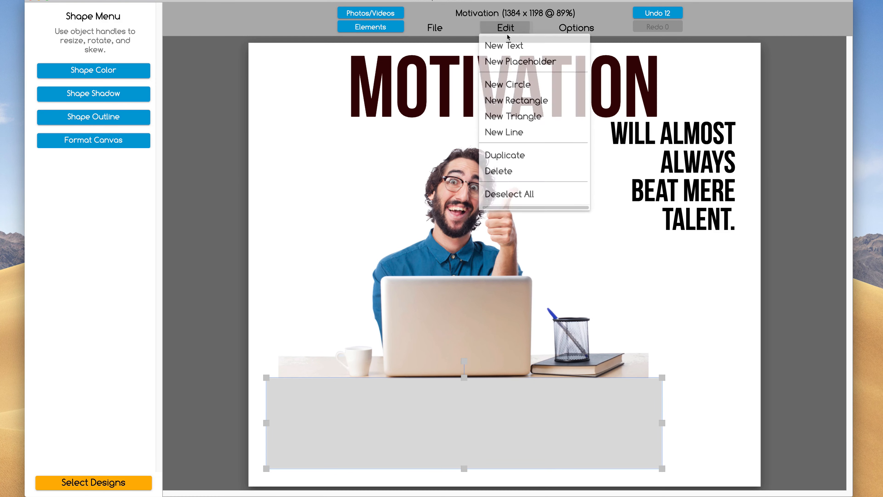
left_click(500, 164)
left_click_drag(601, 418, 605, 303)
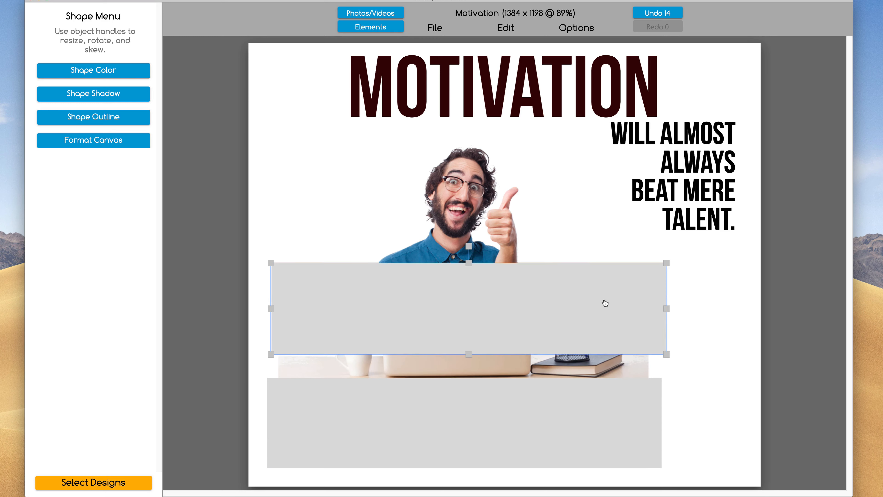
left_click_drag(665, 310, 405, 309)
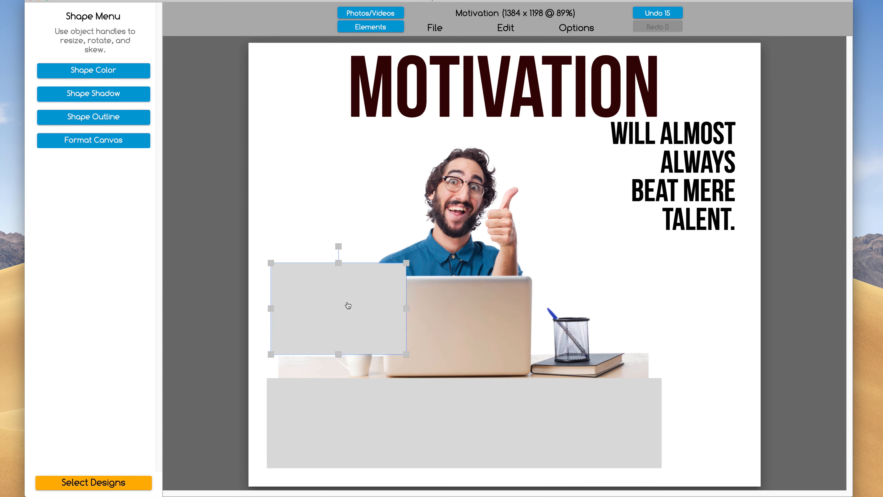
left_click_drag(349, 305, 615, 348)
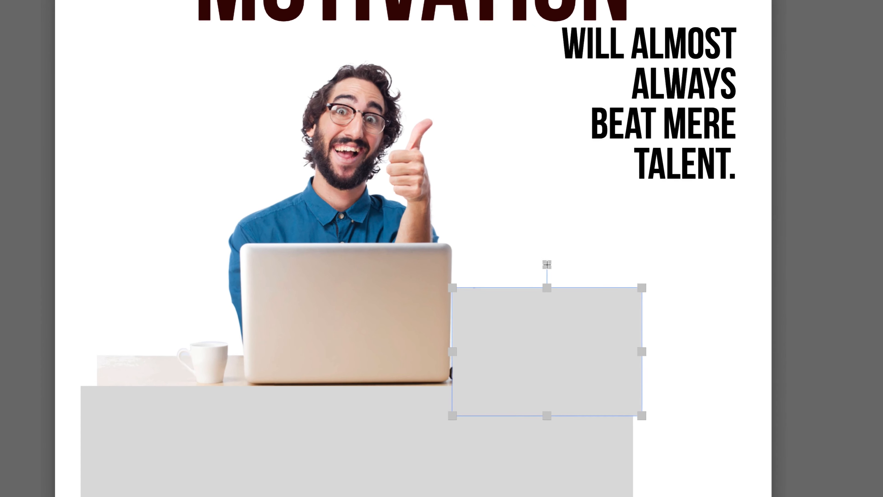
Tilt the narrow rectangle slightly and nudge it flush against the laptop's right edge.
left_click_drag(600, 291, 602, 291)
left_click_drag(550, 265, 550, 265)
left_click_drag(547, 344, 543, 343)
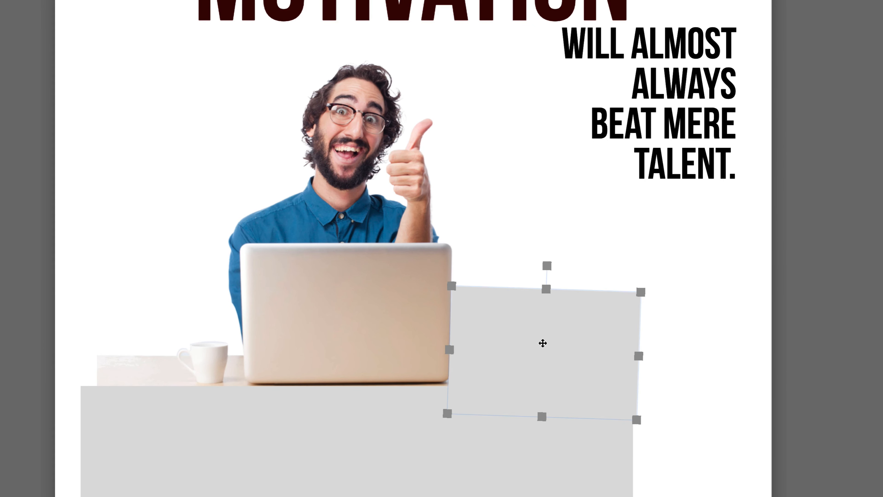
left_click_drag(612, 343, 611, 343)
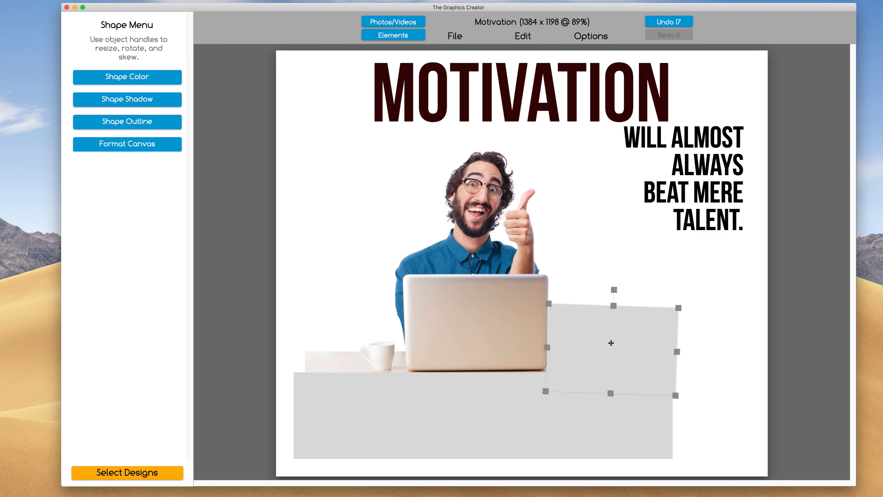
Duplicate the tilted rectangle and fit the copy against the laptop's left side, covering the mug and desk.
left_click(524, 35)
left_click(537, 162)
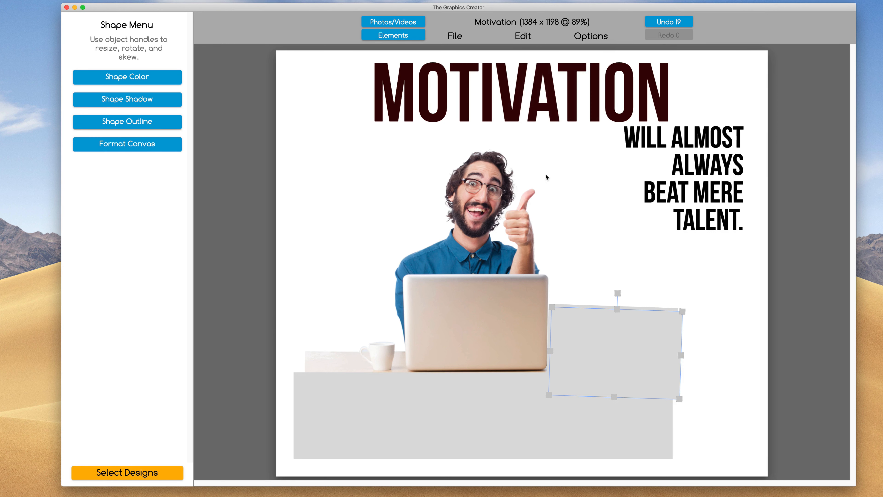
left_click_drag(622, 326, 332, 294)
left_click(637, 258)
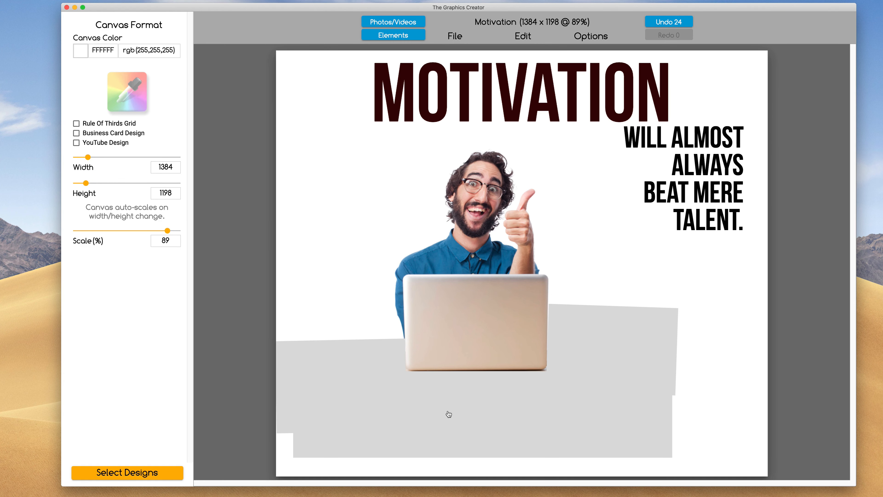
Set the wide rectangle below the laptop to solid red, FF0000.
left_click(513, 402)
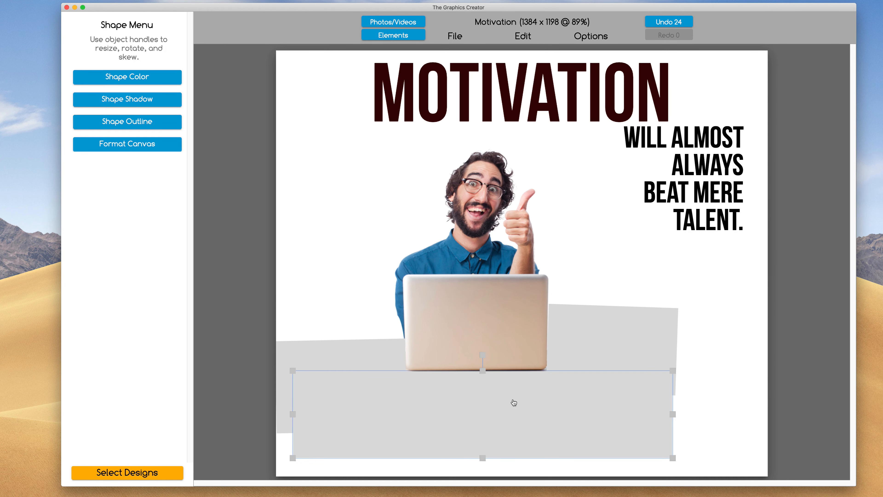
left_click(146, 83)
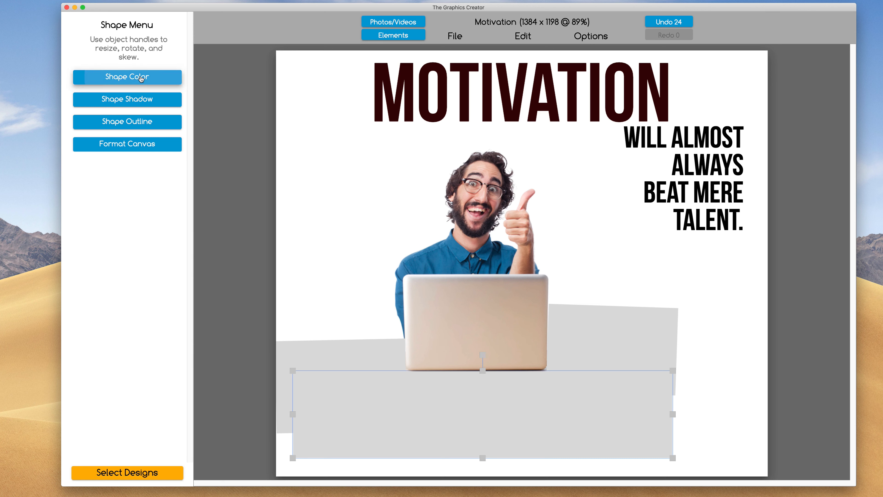
left_click(80, 123)
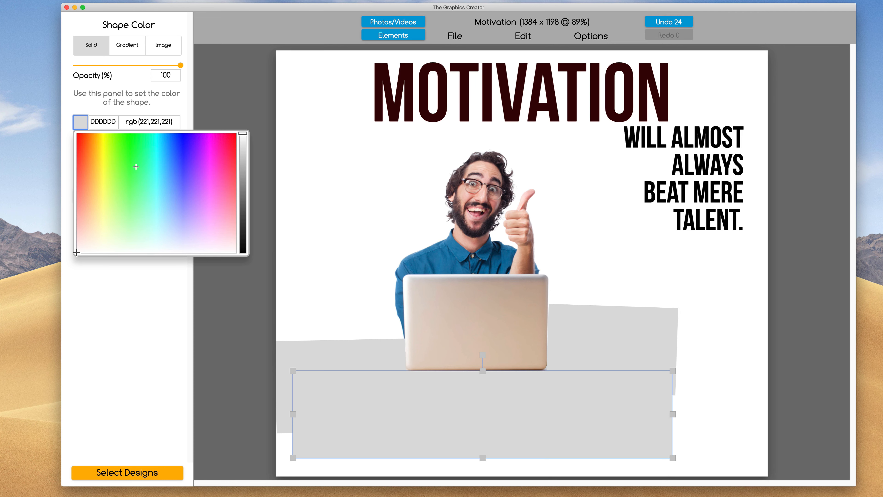
left_click(94, 133)
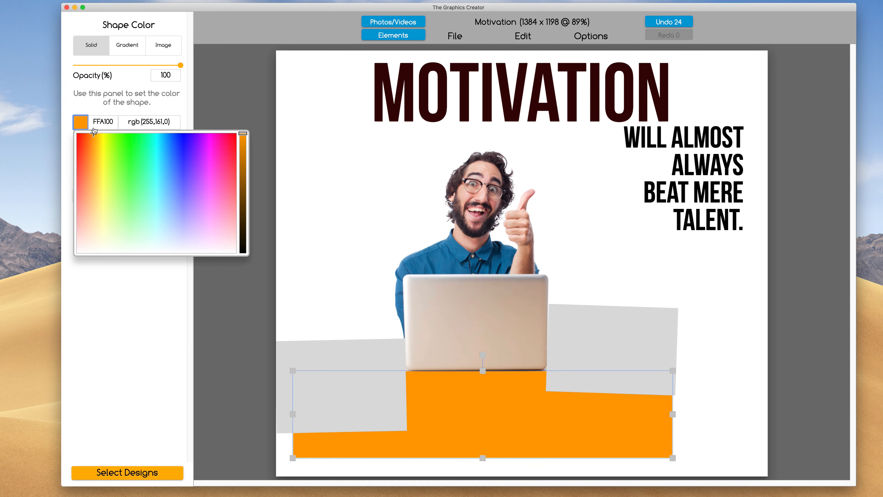
left_click_drag(94, 132, 258, 136)
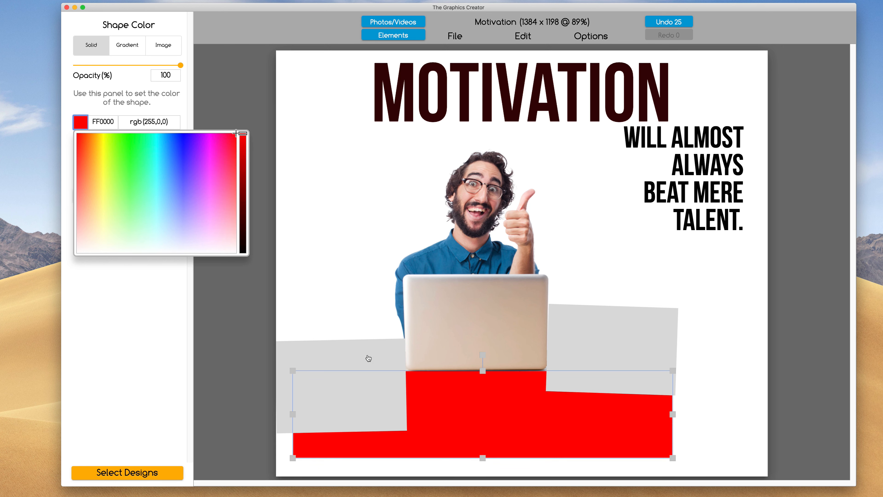
left_click(370, 288)
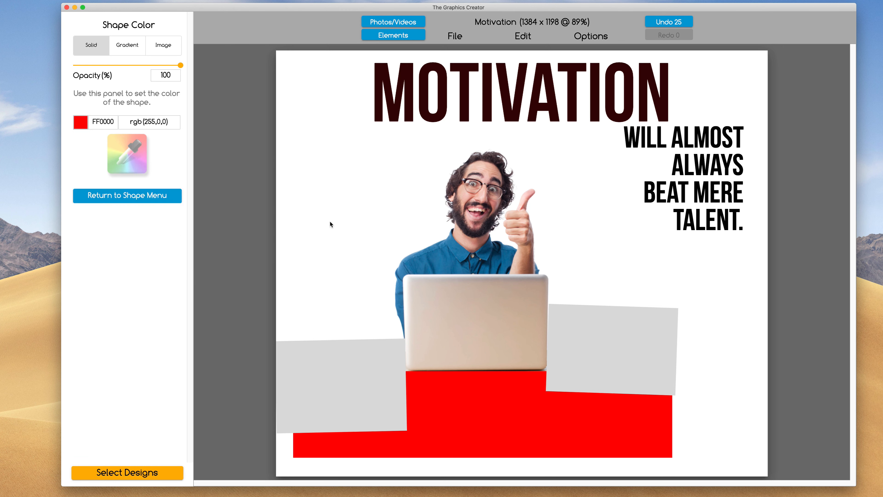
Recolour the two tilted rectangles beside the laptop with the red sampled from the wide rectangle.
left_click(357, 391)
left_click(134, 80)
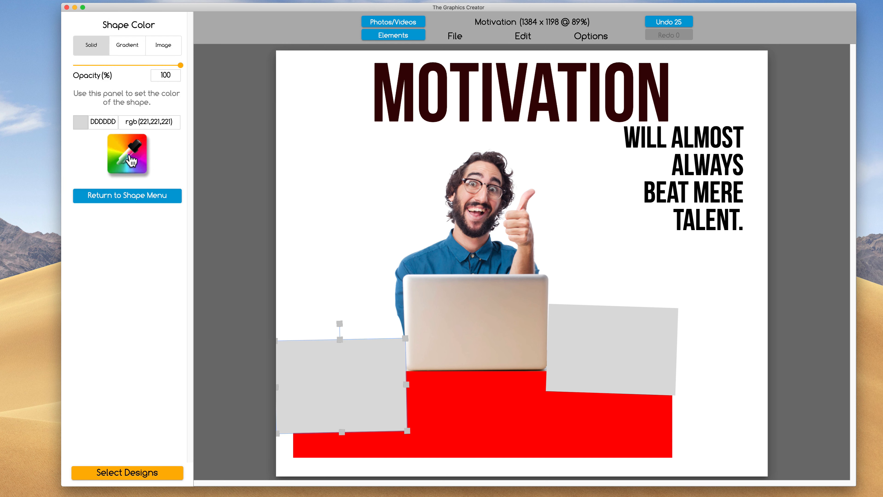
left_click(131, 161)
left_click(483, 406)
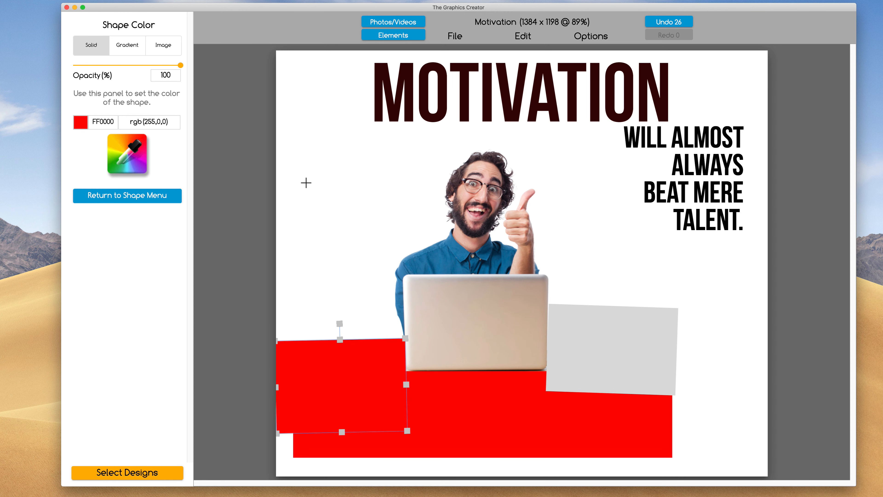
left_click(619, 349)
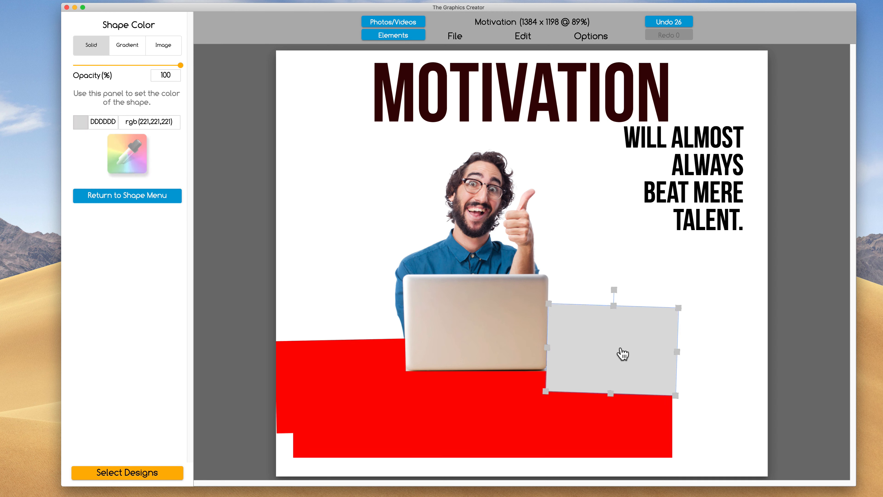
left_click(120, 157)
left_click(403, 402)
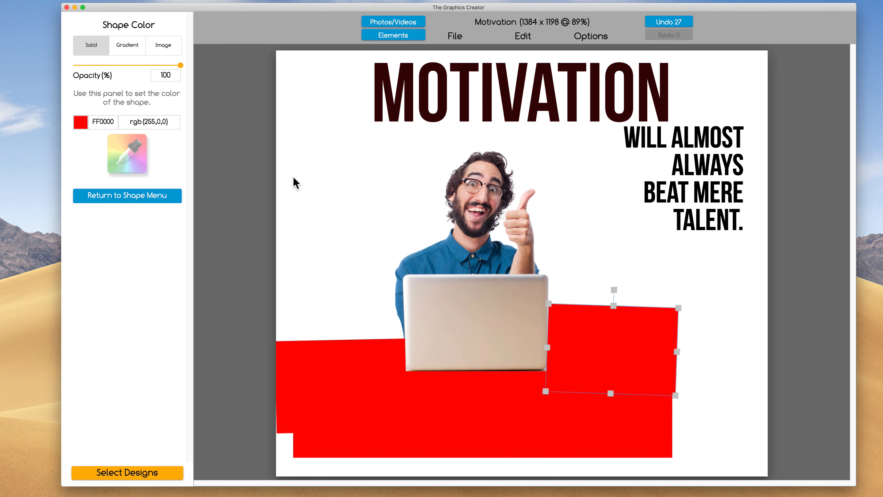
Delete the MOTIVATION heading and the "WILL ALMOST ALWAYS BEAT MERE TALENT." text block.
left_click_drag(430, 118, 404, 117)
key("Delete")
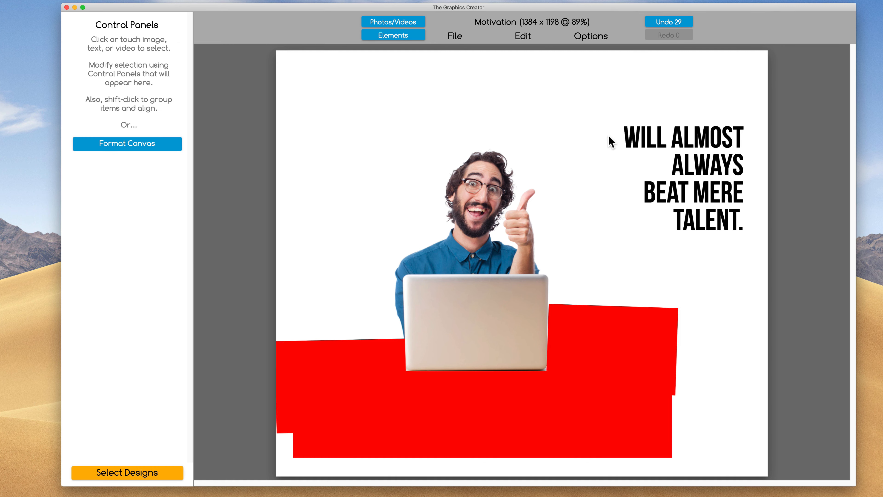
left_click(625, 139)
key("Delete")
Export the man with the red cover shapes as a PNG image named red computer man.
left_click(455, 37)
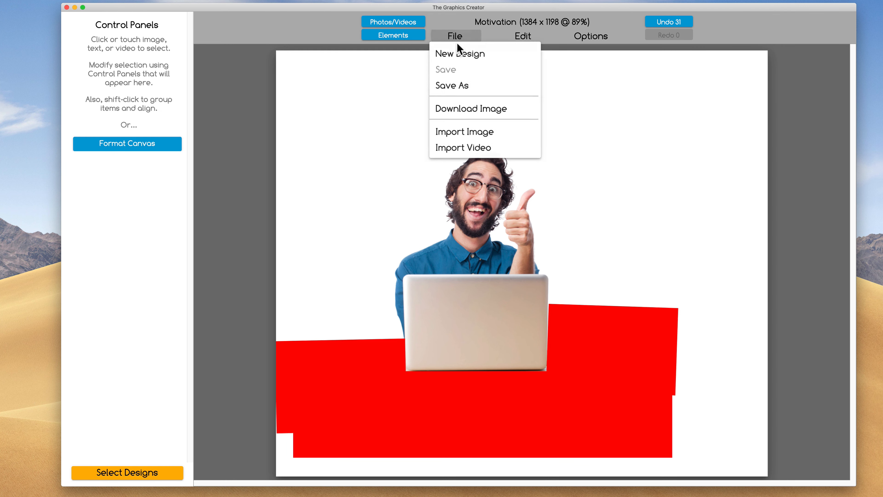
left_click(459, 109)
left_click(612, 179)
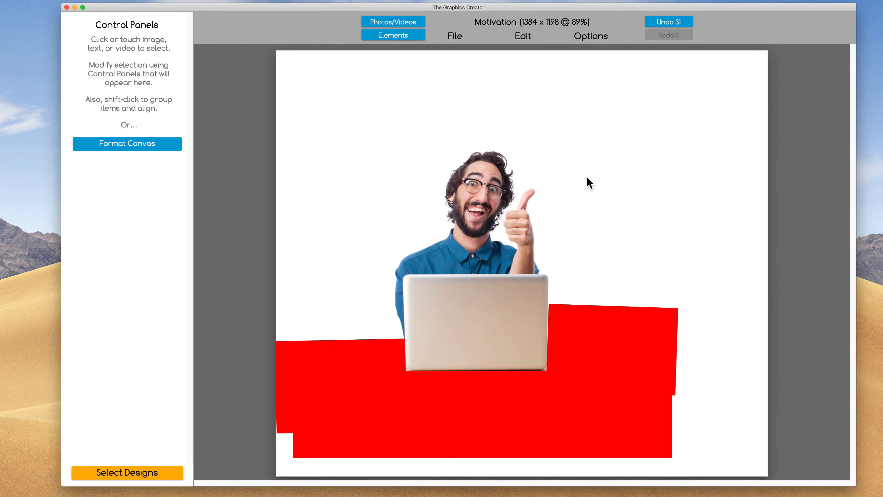
Undo the edits back to the original desk photo without cover rectangles and with both text blocks in their earlier places.
left_click(664, 23)
left_click(665, 22)
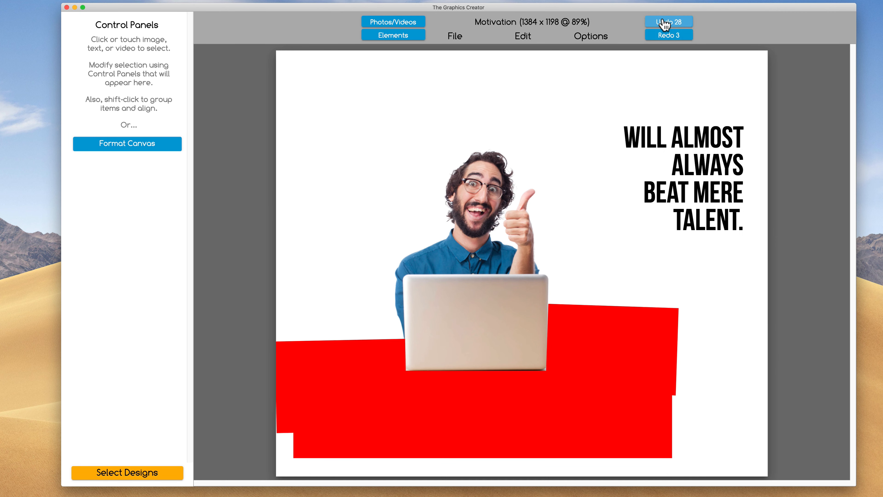
left_click(665, 23)
left_click(664, 23)
left_click(665, 23)
left_click(664, 22)
left_click(664, 23)
left_click(664, 22)
left_click(665, 22)
left_click(664, 23)
left_click(664, 22)
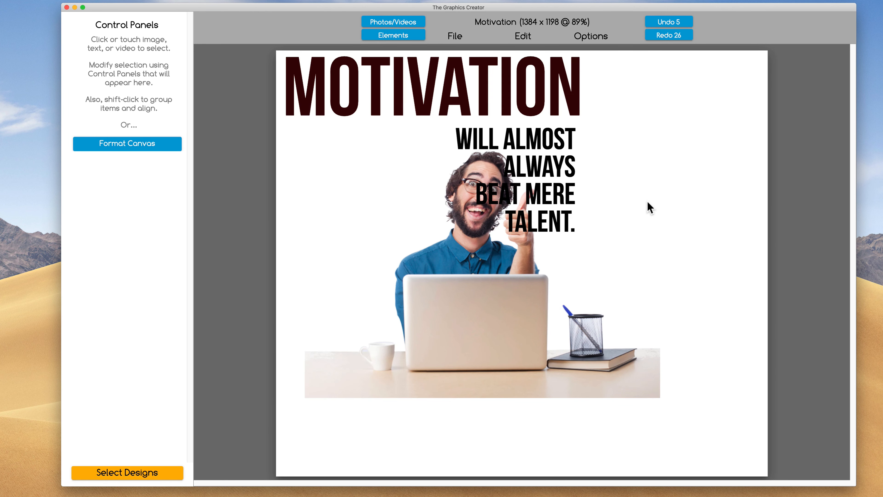
Delete the original desk photo and import red computer man.png in its place.
left_click_drag(501, 340, 509, 362)
key("BackSpace")
left_click(455, 36)
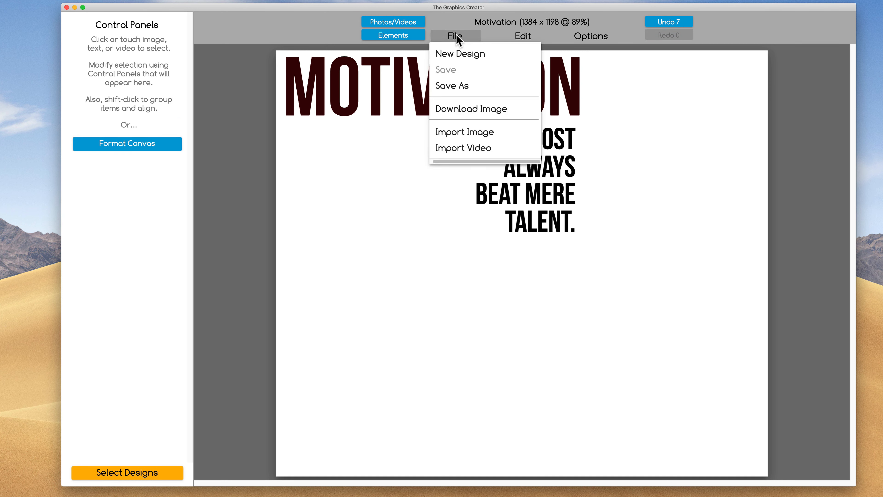
left_click(459, 133)
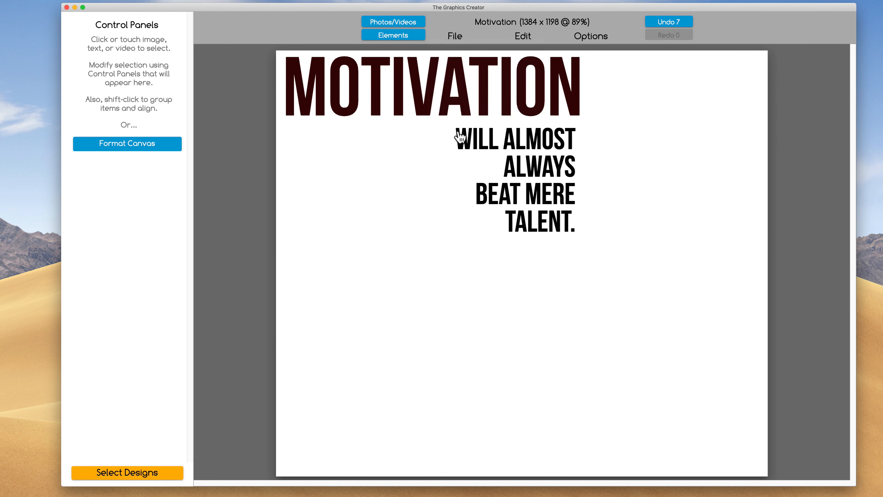
left_click(270, 42)
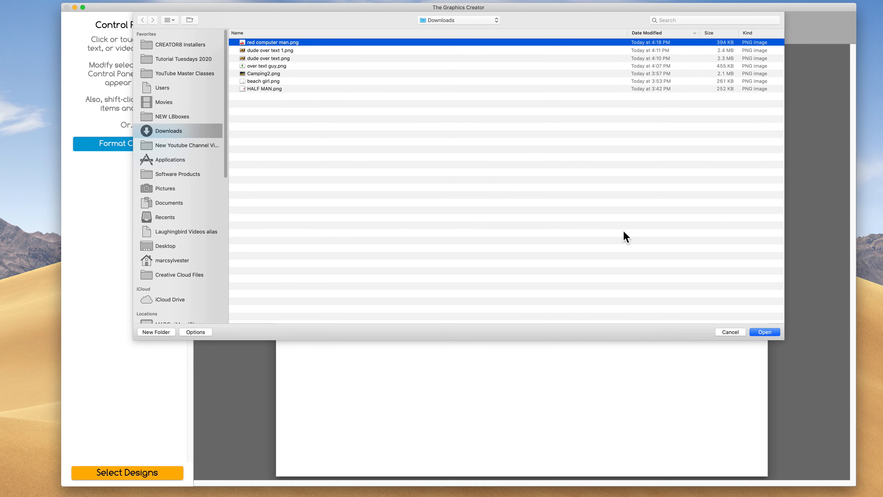
left_click(765, 331)
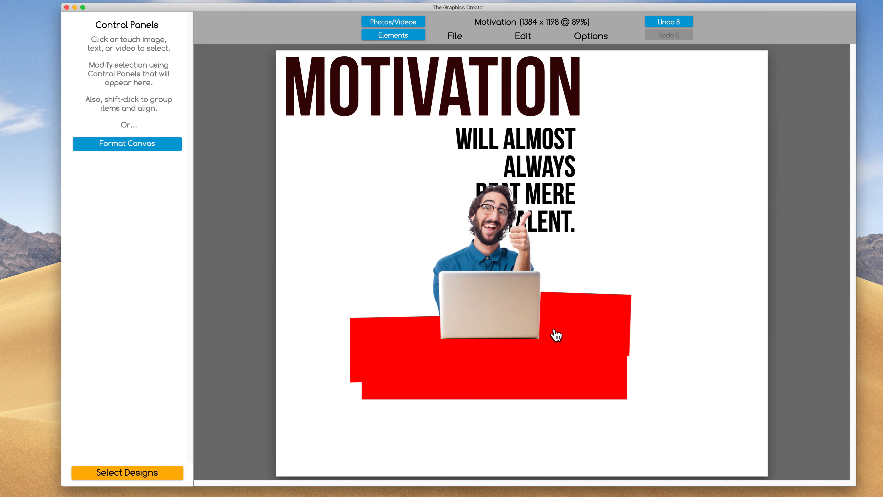
Enlarge the imported man image and position it near the centre of the canvas below the heading.
left_click(497, 317)
left_click_drag(497, 317, 457, 284)
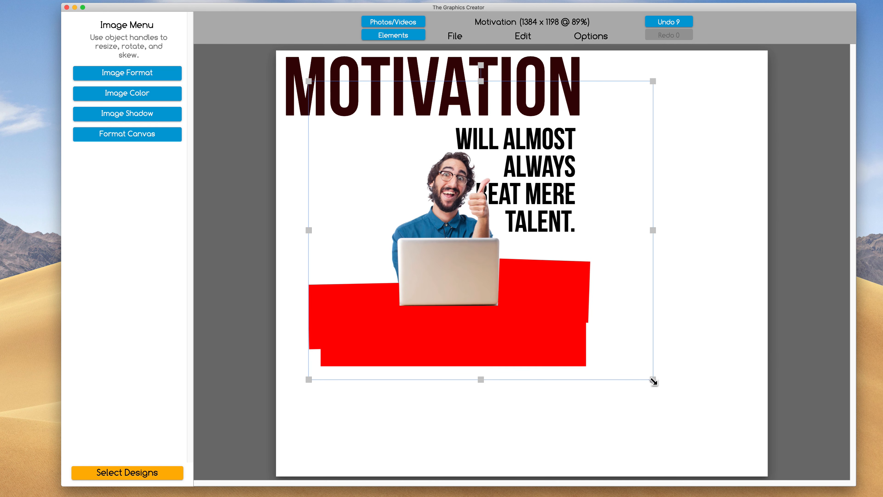
left_click_drag(653, 379, 724, 431)
left_click_drag(468, 313, 455, 298)
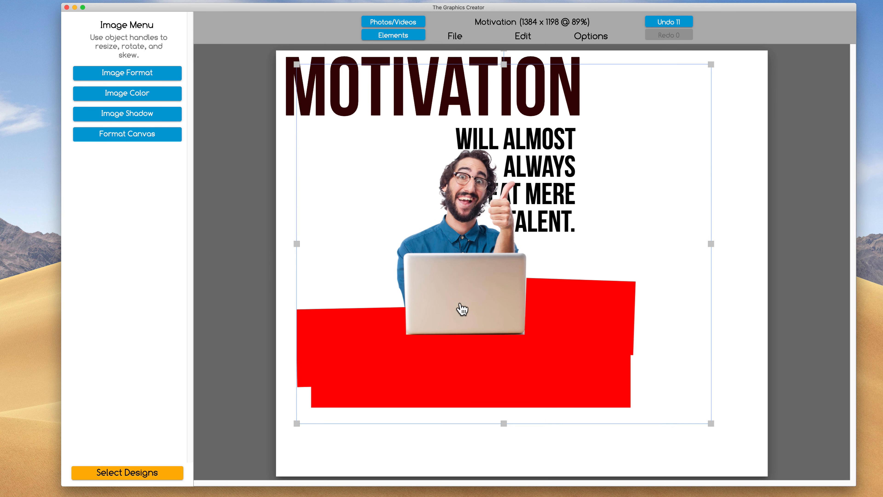
Turn on colour removal for the imported image and sample the red FF0000 shapes as the colour to remove.
left_click(122, 97)
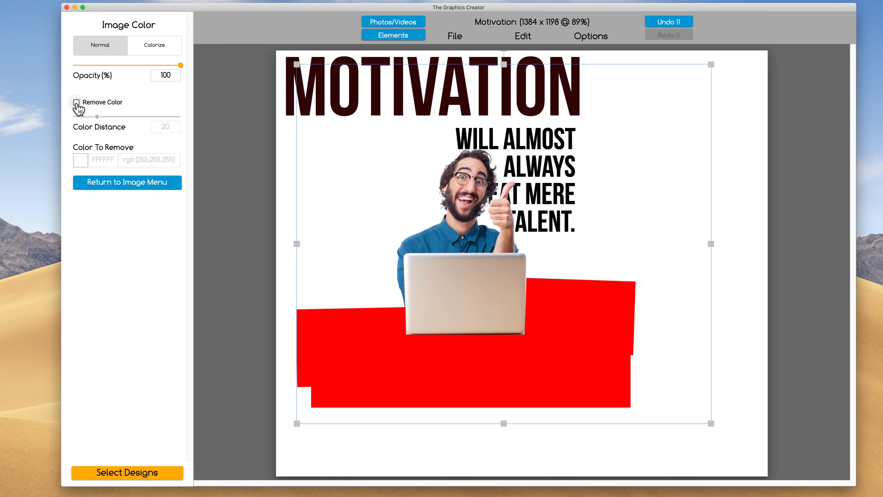
left_click(77, 105)
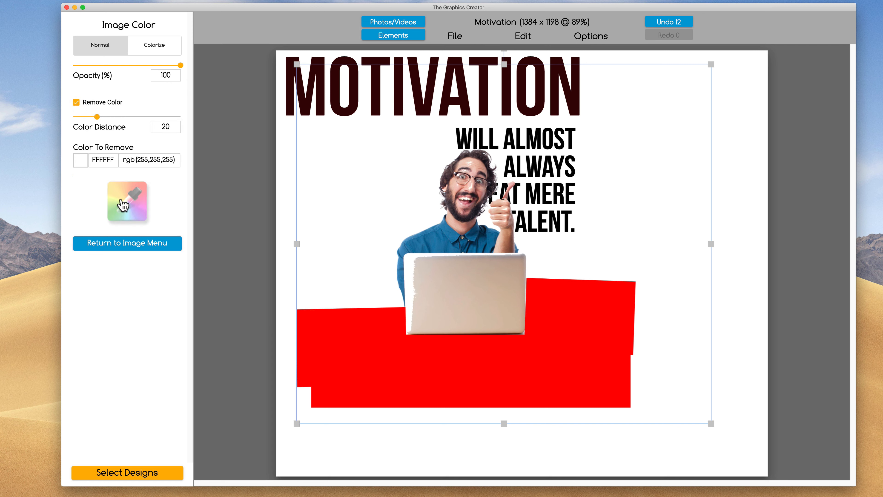
left_click(125, 209)
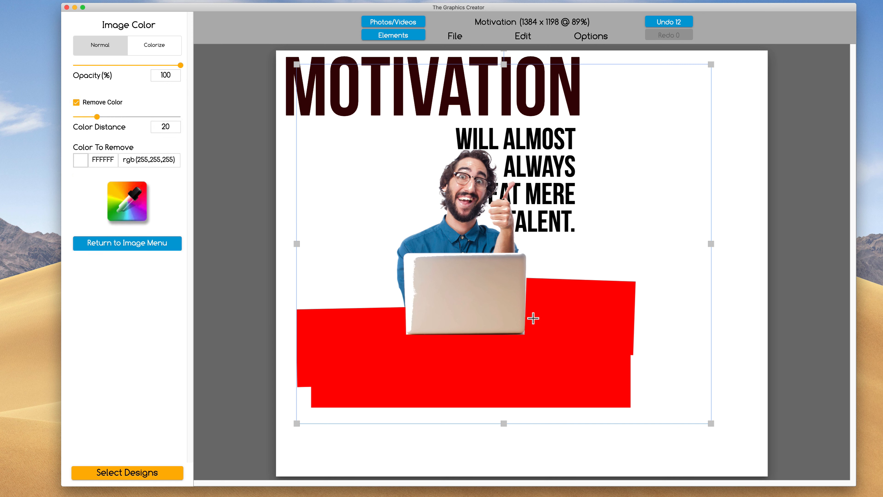
left_click(543, 337)
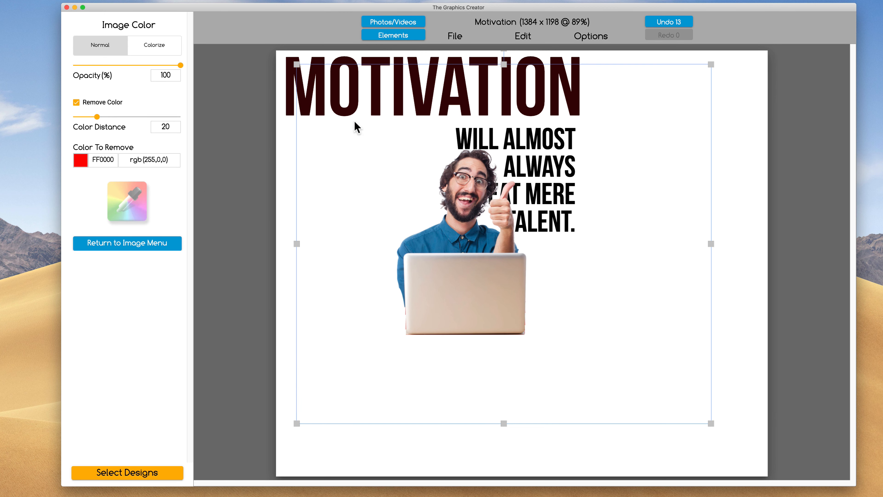
Move the quote text to the open area beside the man's raised thumb and add the palm-tree sunset photo to the canvas.
left_click(512, 136)
left_click_drag(512, 136, 671, 126)
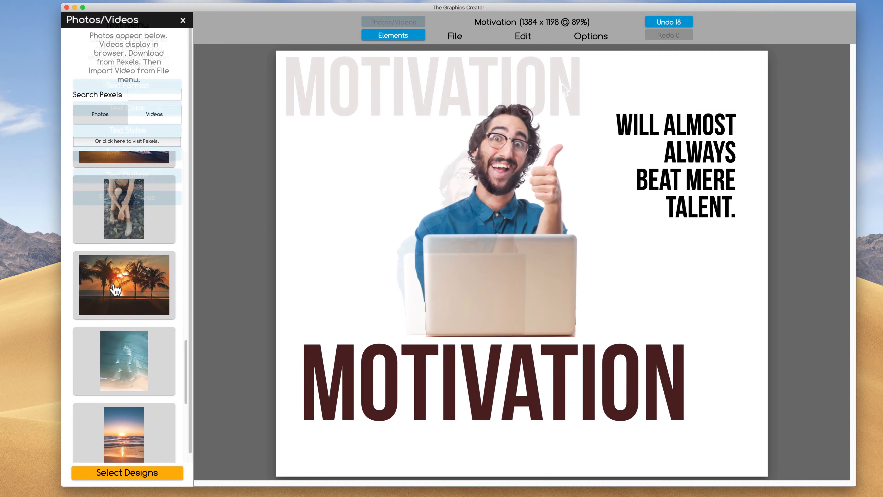
left_click_drag(124, 284, 499, 259)
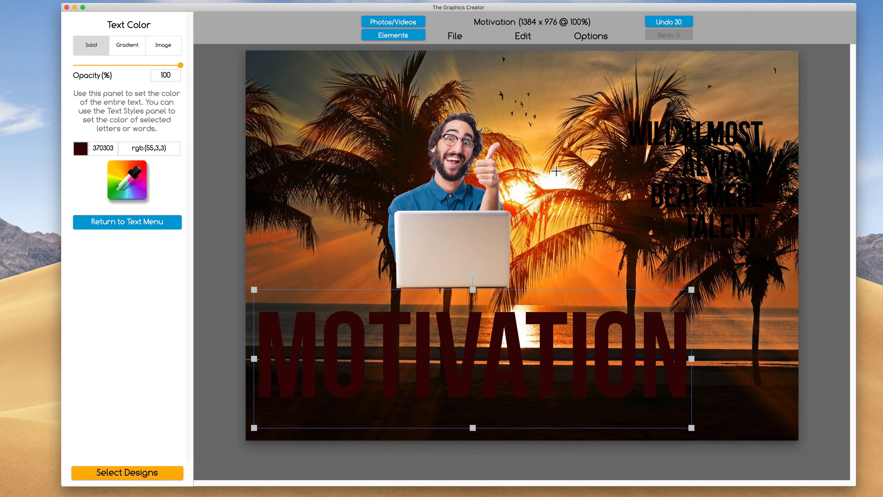
Sample the MOTIVATION text colour from the bright sunset sky, and add the green waterfall landscape photo to the WORK FROM ANYWHERE design.
left_click(542, 160)
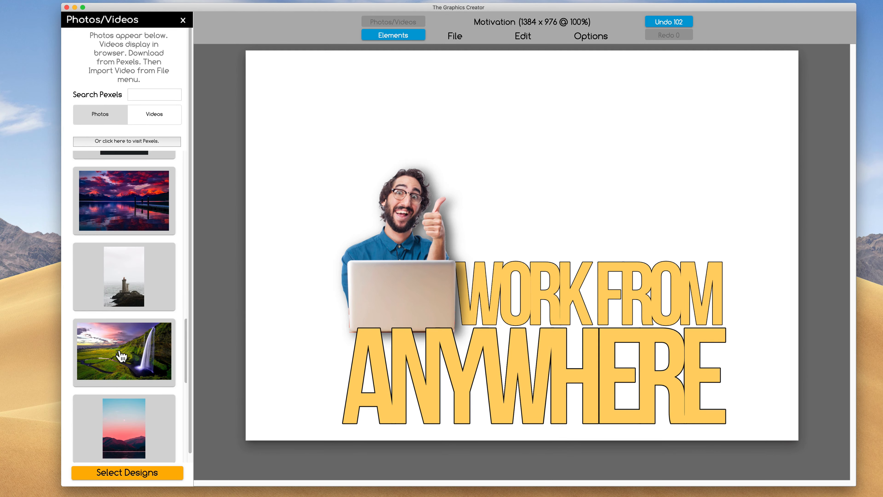
left_click_drag(124, 352, 509, 223)
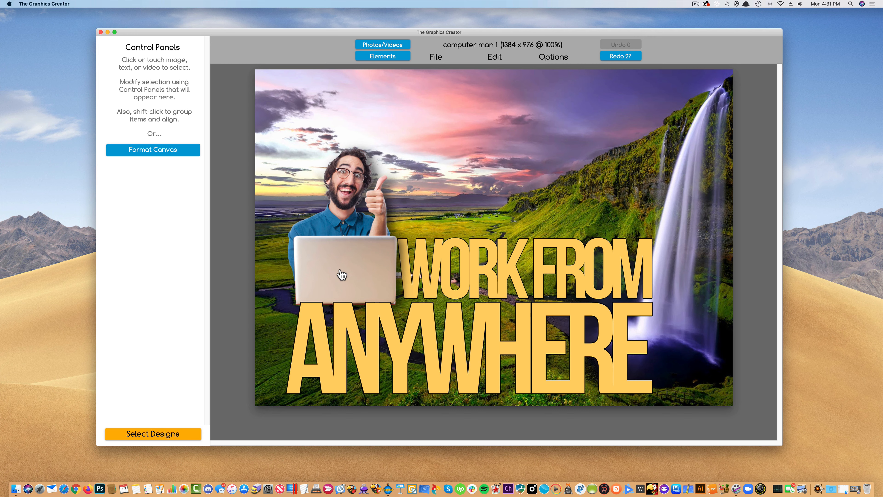
Delete the laptop man and rearrange the text, with ANYWHERE across the sky and WORK FROM below the waterfall.
left_click_drag(342, 275, 336, 238)
key("Delete")
left_click_drag(411, 290, 444, 148)
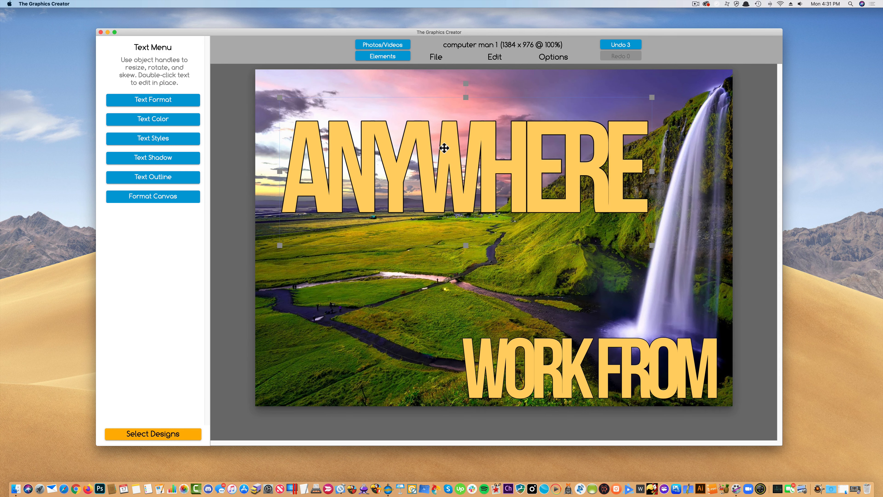
Replace the word ANYWHERE with SCENERY.
double_click(442, 177)
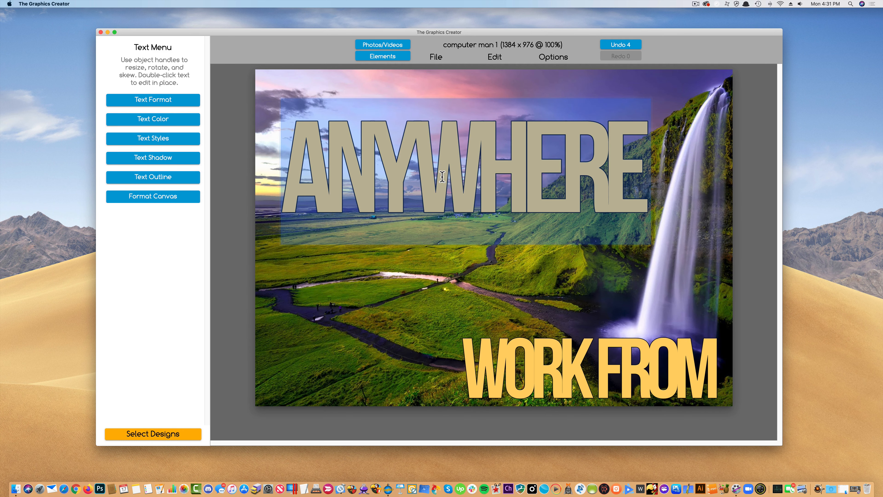
type("SCENERY")
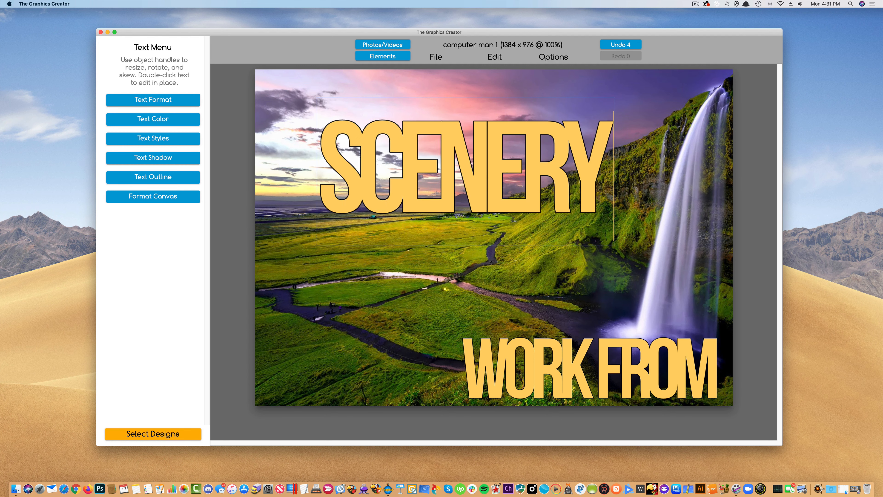
Change the font of the word SCENERY to the Google font Luckiest Guy.
left_click(155, 103)
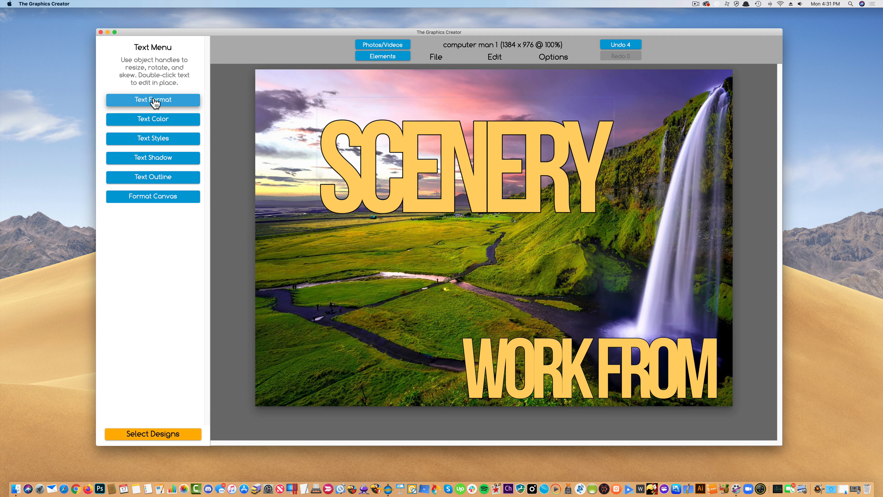
left_click(155, 103)
left_click(156, 105)
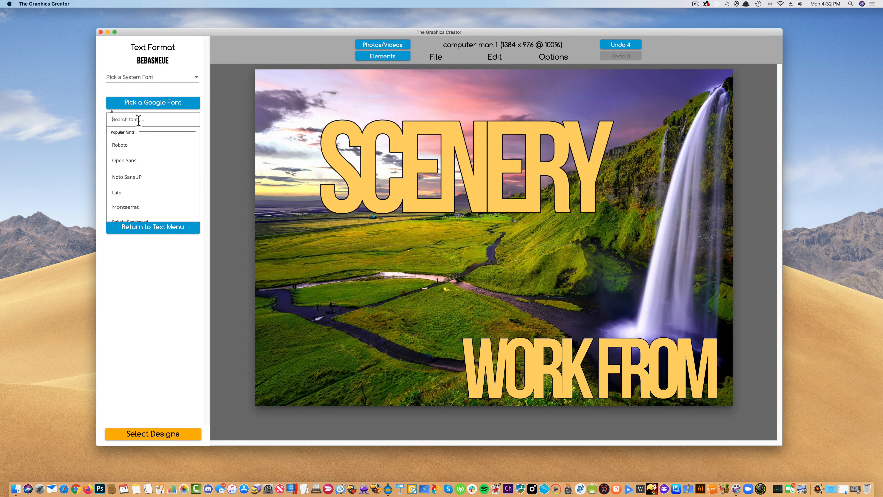
type("LUC")
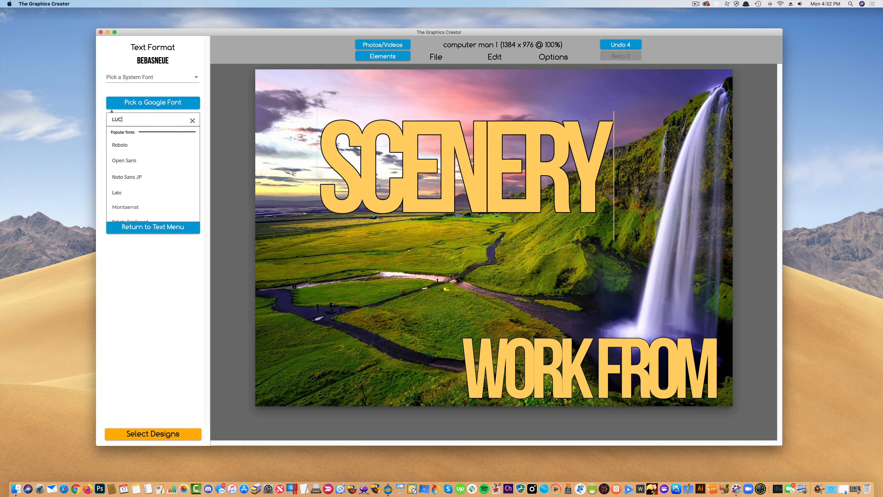
type("K")
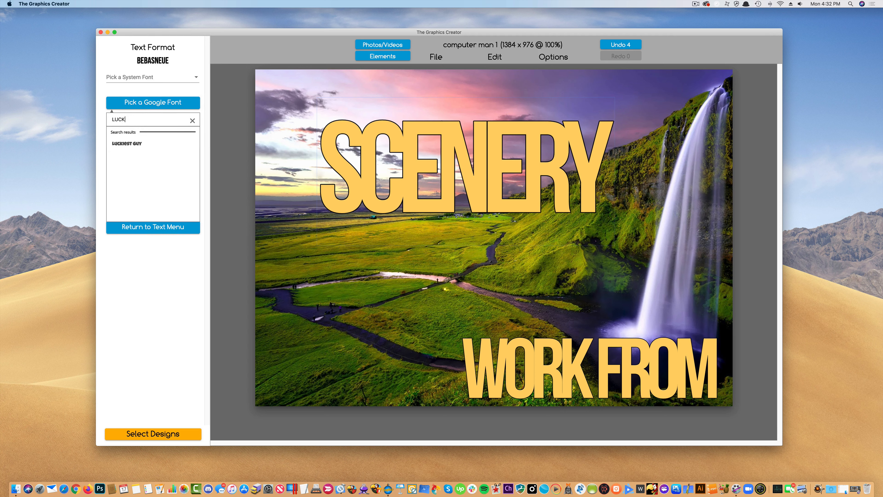
left_click(133, 148)
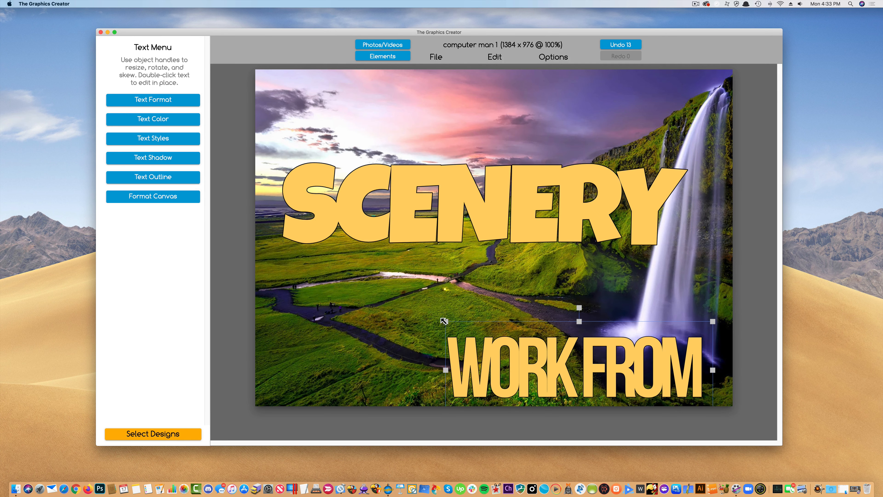
Shrink the WORK FROM text in the canvas's lower corner and shift the waterfall photo slightly upward.
left_click_drag(446, 323, 521, 348)
left_click(473, 312)
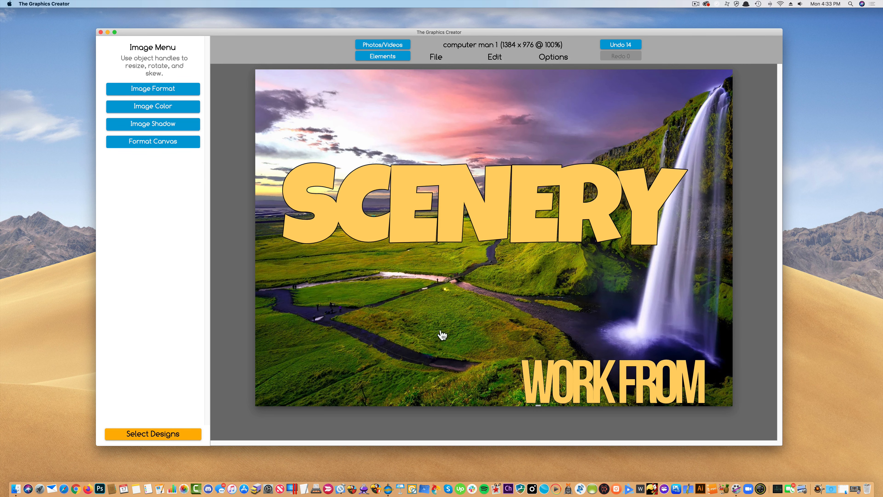
left_click_drag(442, 335, 450, 316)
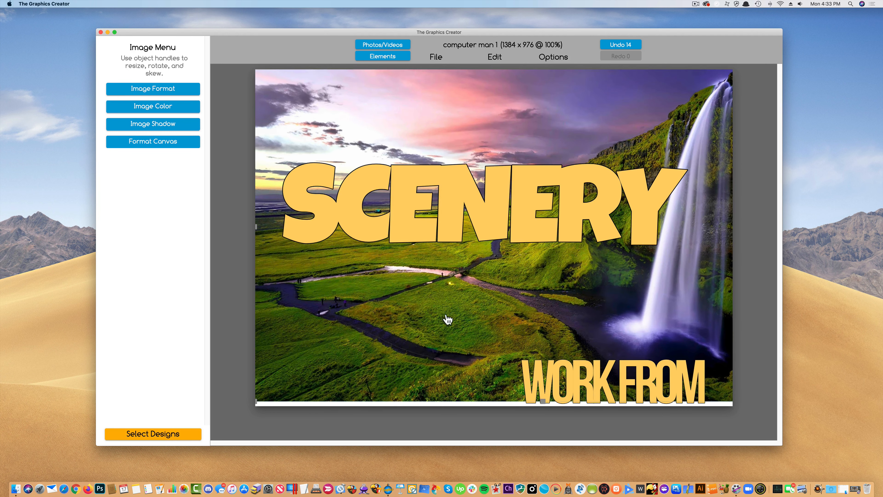
Add the cloudy coastal mountain photo as the background and enlarge SCENERY nearly across the canvas, with A BYLINE beneath it.
left_click(384, 46)
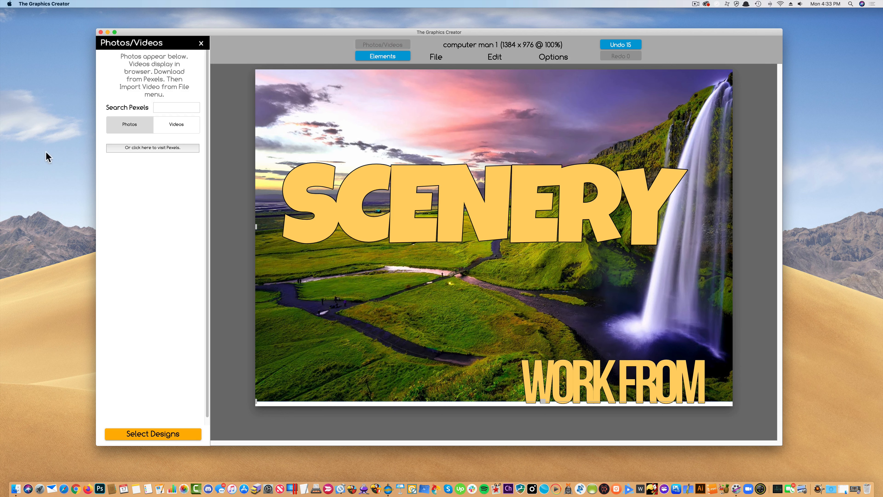
scroll(139, 275, "down", 3)
left_click_drag(154, 297, 424, 235)
left_click_drag(503, 237, 486, 223)
left_click_drag(672, 263, 708, 296)
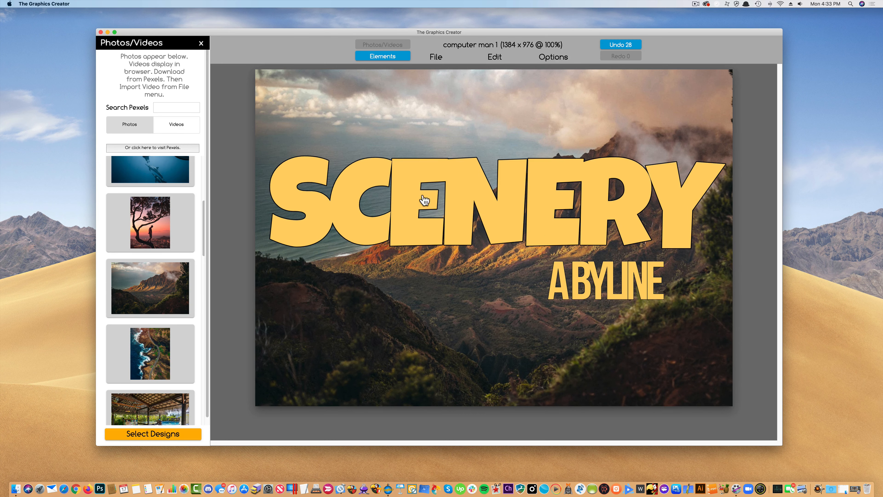
Delete the mountain photo and the A BYLINE text, leaving only SCENERY on the white canvas.
left_click(501, 284)
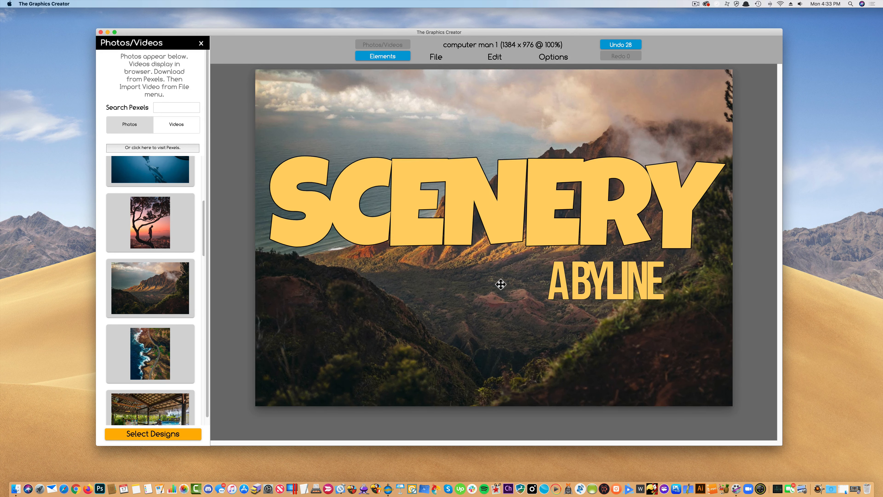
key("Delete")
left_click_drag(559, 280, 558, 278)
key("Delete")
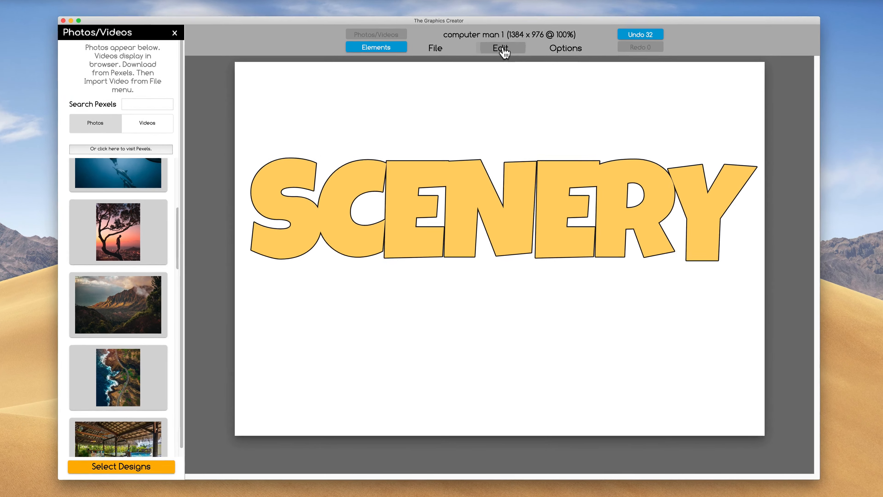
Add a new line across SCENERY, try rotating it clockwise and undo the rotation.
left_click(495, 57)
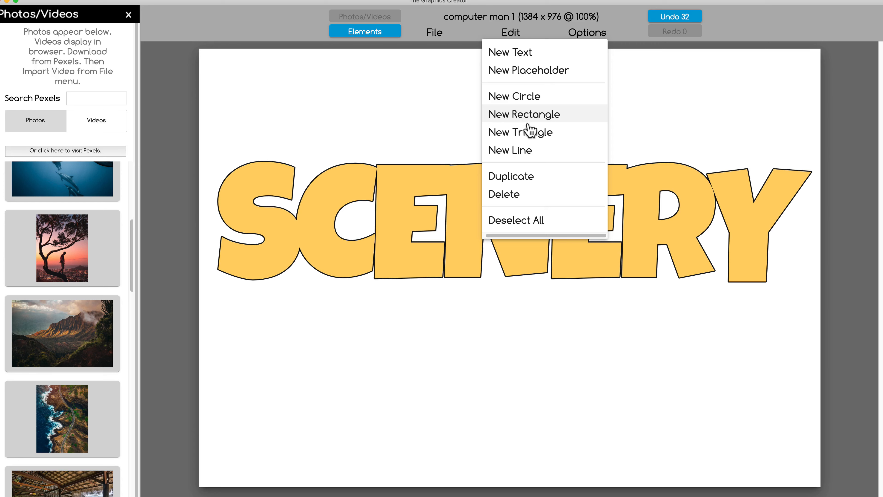
left_click(522, 155)
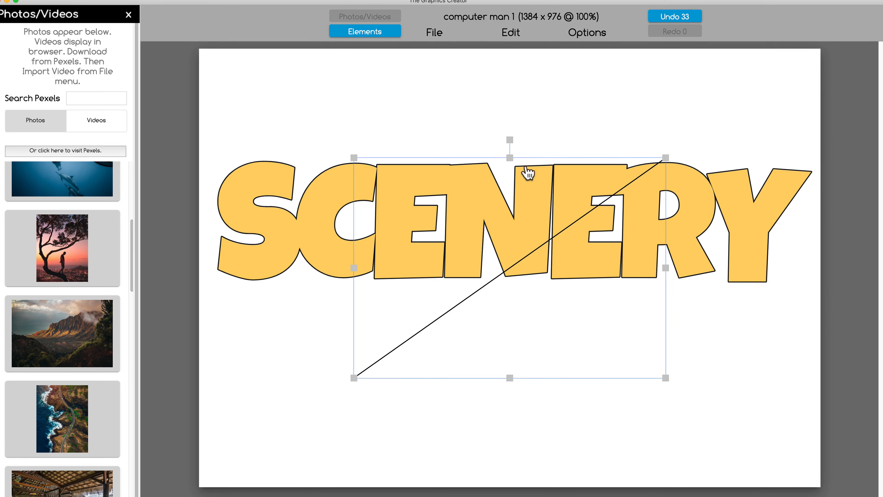
left_click_drag(510, 139, 567, 146)
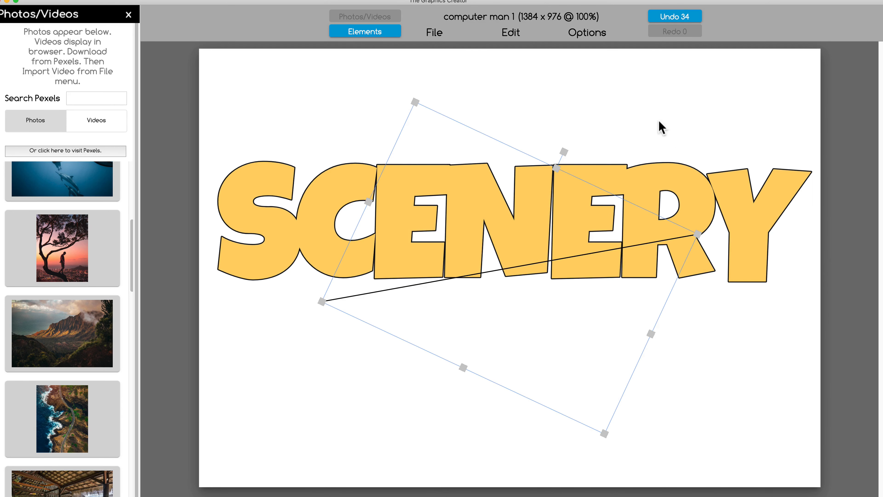
left_click(675, 18)
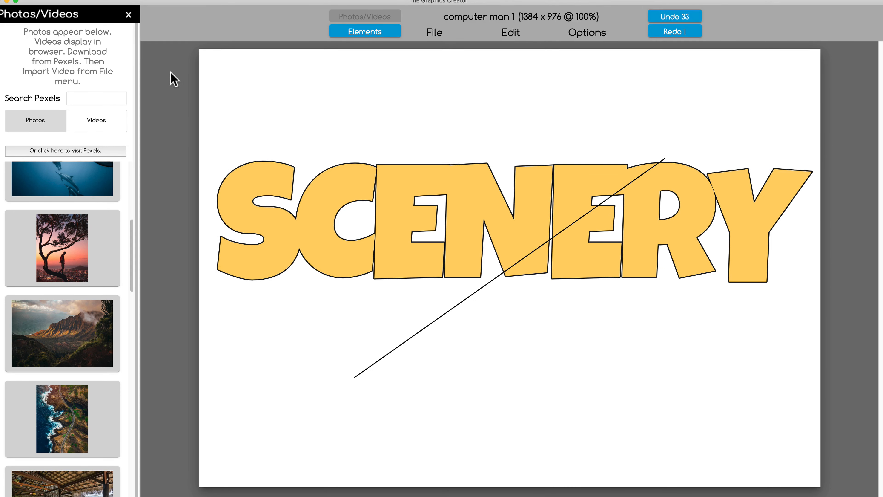
Move the line toward the first letters of SCENERY and thicken it to strength 30, reduced to 20.
left_click(128, 15)
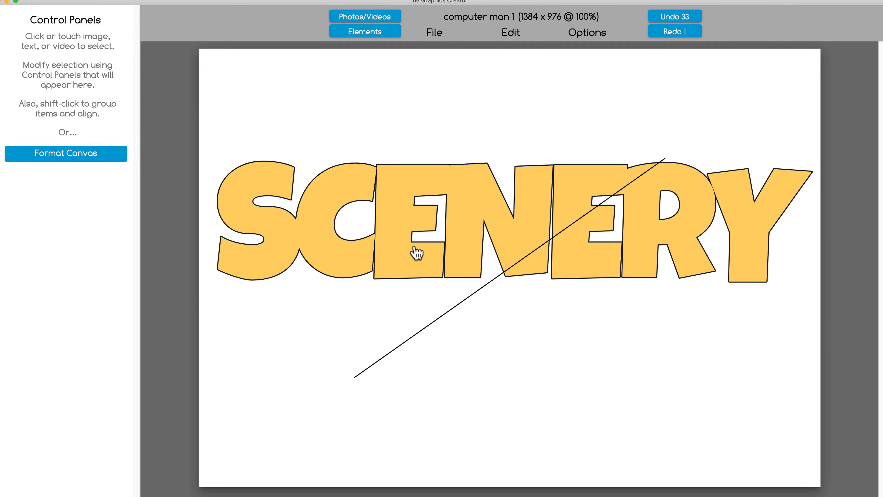
left_click(469, 295)
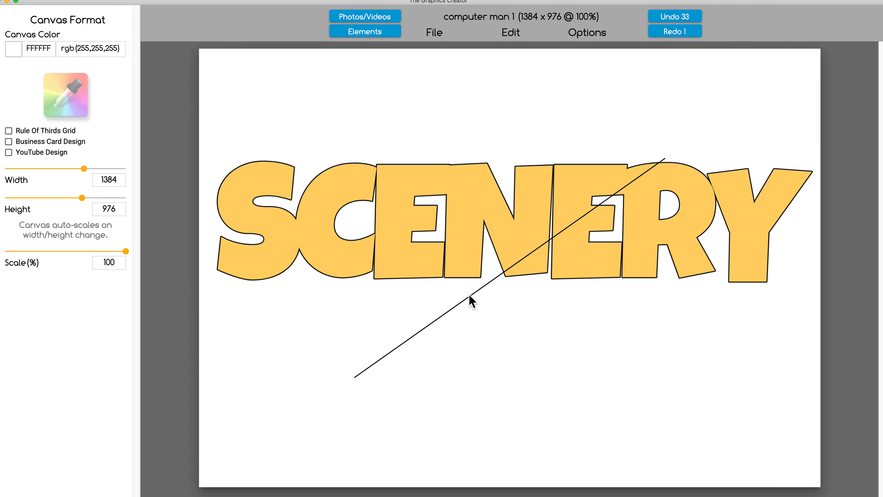
left_click_drag(469, 295, 350, 252)
left_click(108, 75)
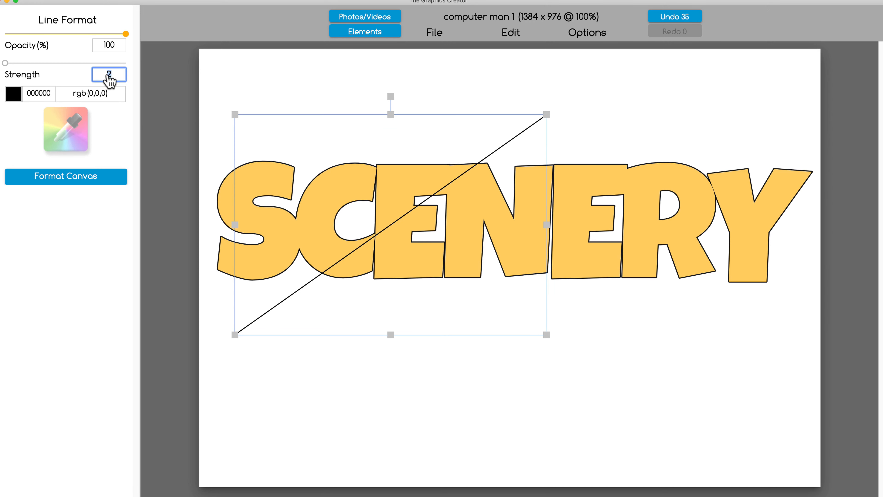
type("30")
key("Return")
left_click(112, 77)
type("20")
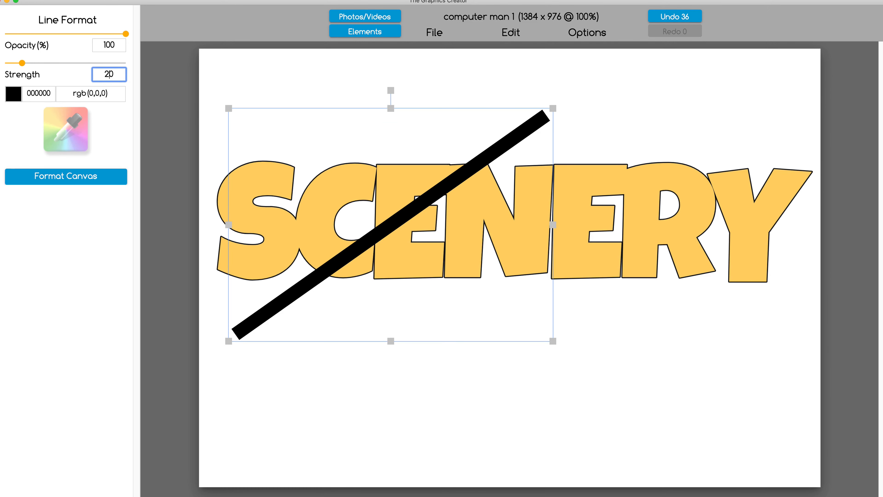
key("Return")
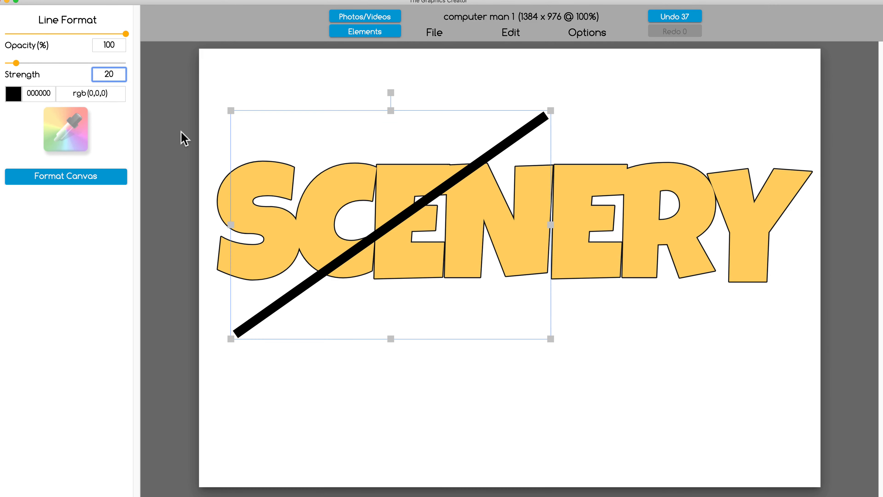
Colour the line pinkish red FF0064 and reposition it at a slightly steeper angle over the first letters of SCENERY.
left_click(13, 95)
mouse_move(138, 141)
left_mouse_down()
mouse_move(197, 99)
mouse_move(177, 119)
mouse_move(176, 106)
left_mouse_up()
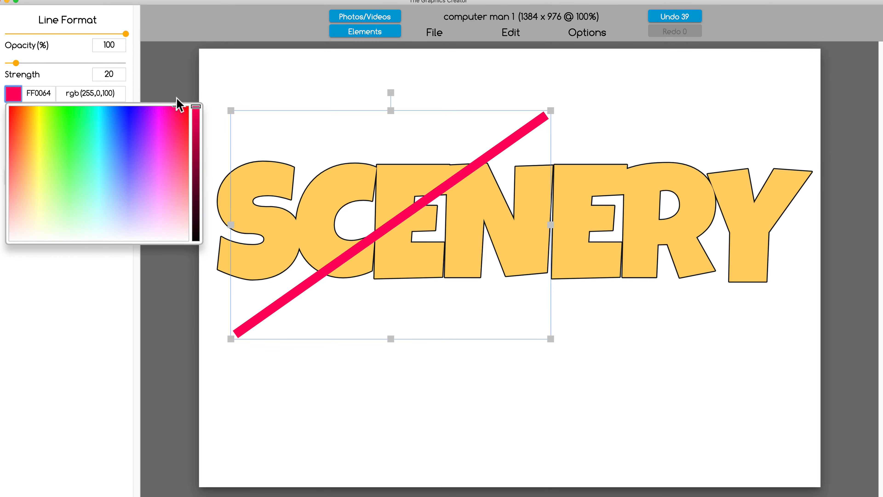
left_click(328, 383)
left_click(299, 295)
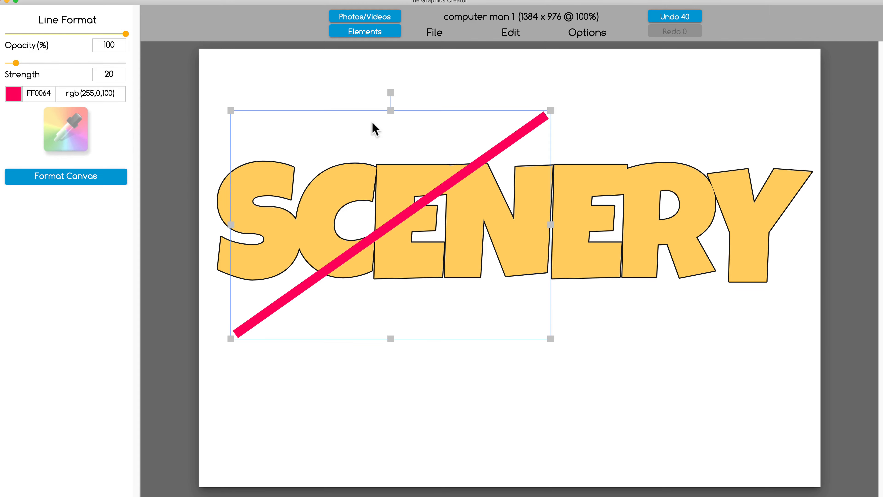
left_click_drag(389, 94, 375, 93)
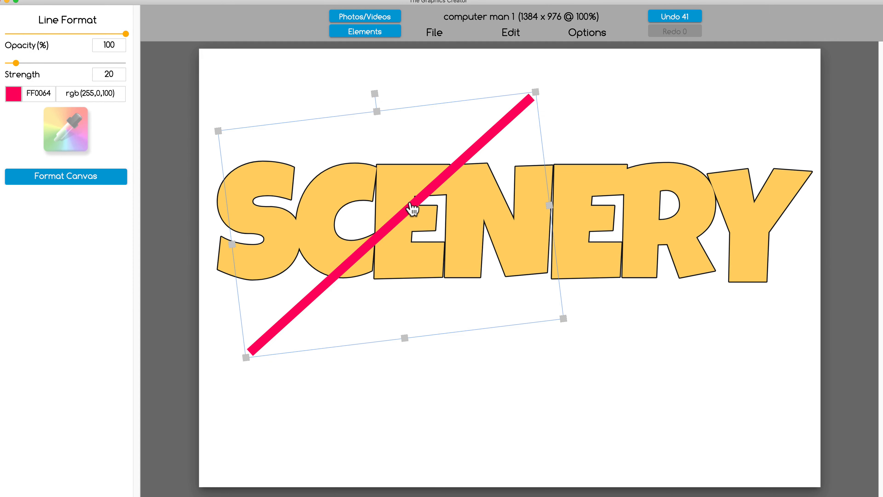
left_click_drag(412, 205, 355, 180)
Duplicate the red line, place the copy parallel just below it and set the copy's strength to 10.
left_click(510, 32)
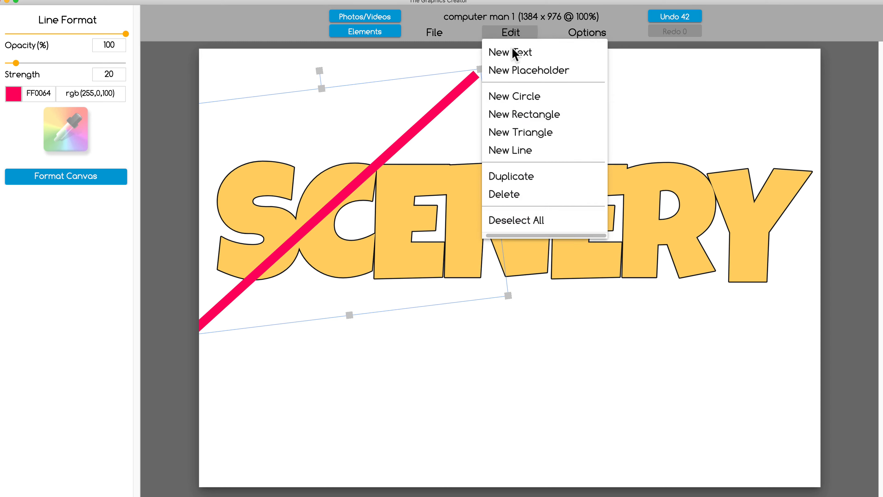
left_click(517, 177)
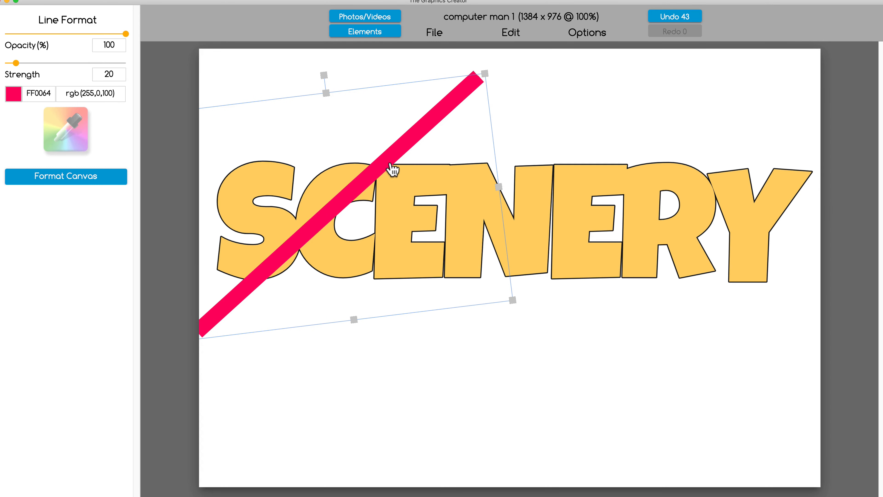
left_click_drag(404, 173, 409, 176)
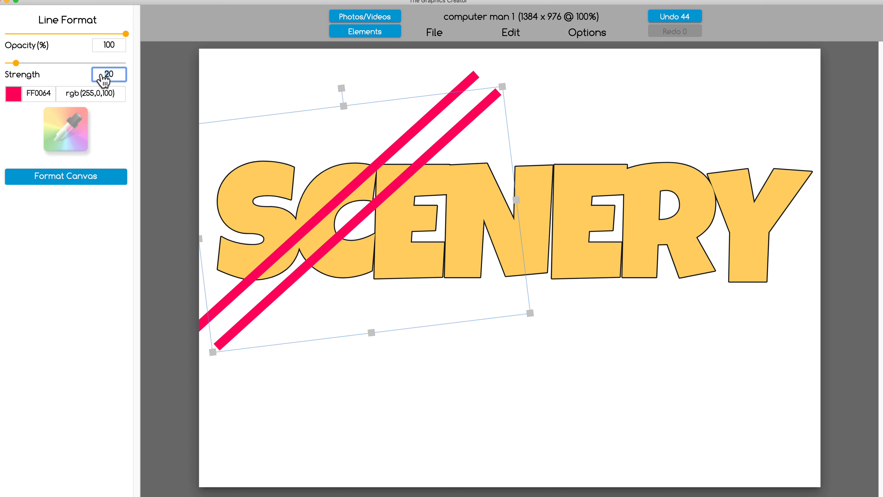
type("10")
key("Return")
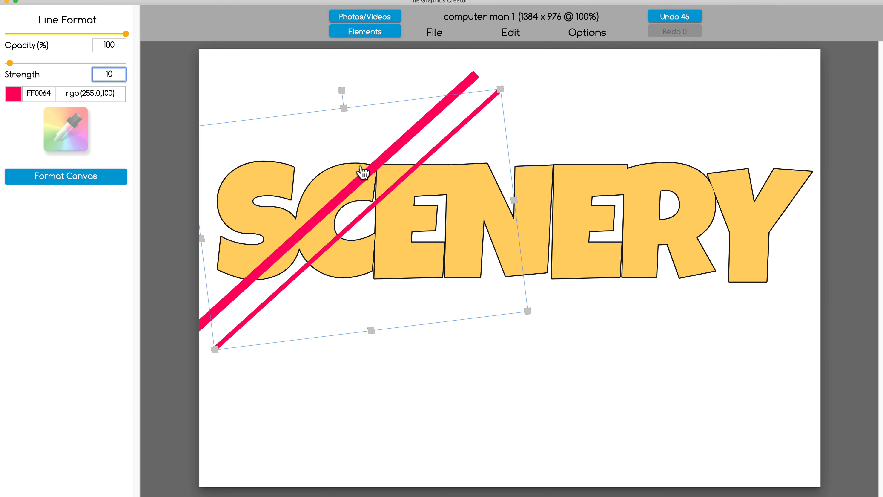
Duplicate the 10-strength line, offset the copy parallel below it and set its strength to 8.
left_click(511, 33)
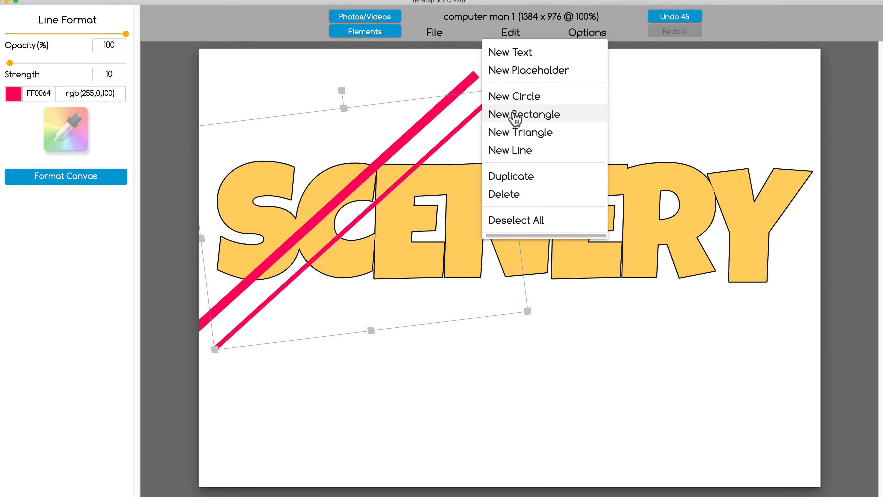
left_click(511, 176)
left_click(436, 180)
left_click(104, 77)
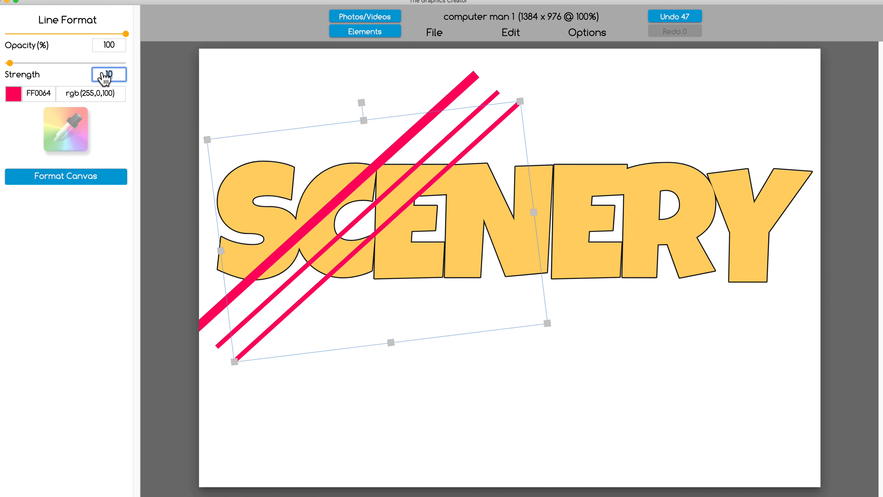
type("8")
key("Return")
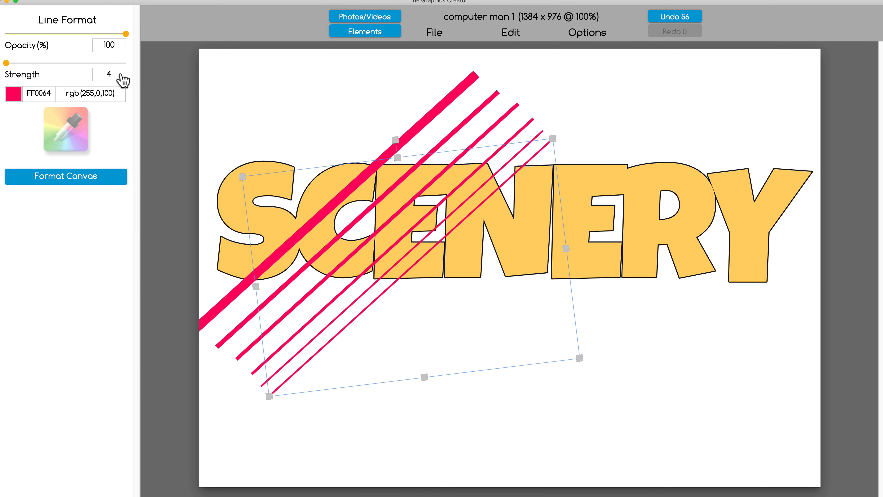
Set the strength of the lowest diagonal line to 2 and deselect it.
left_click_drag(118, 74, 98, 73)
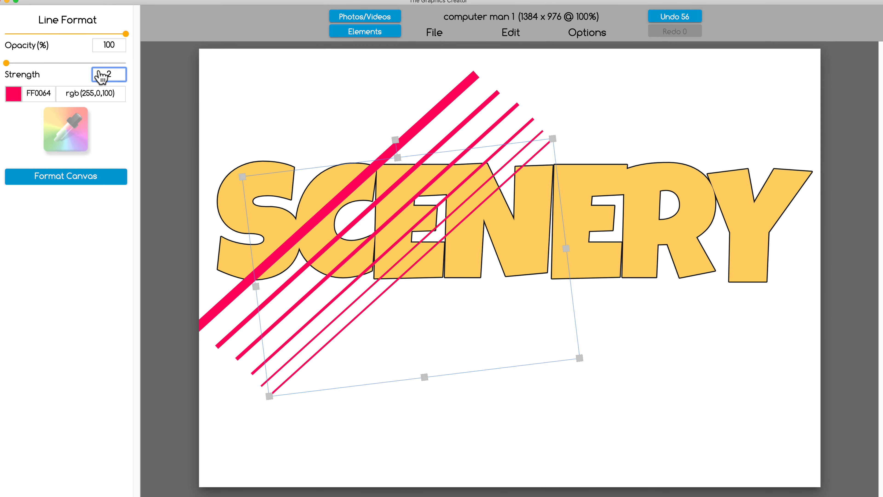
type("2")
key("Return")
left_click(668, 315)
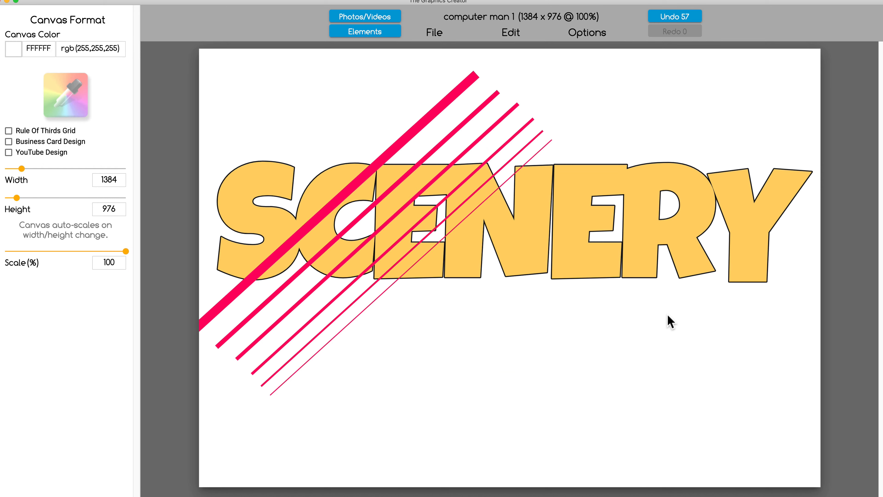
Download the design of SCENERY and diagonal lines as a transparent PNG named scenery.
left_click(434, 34)
left_click(452, 121)
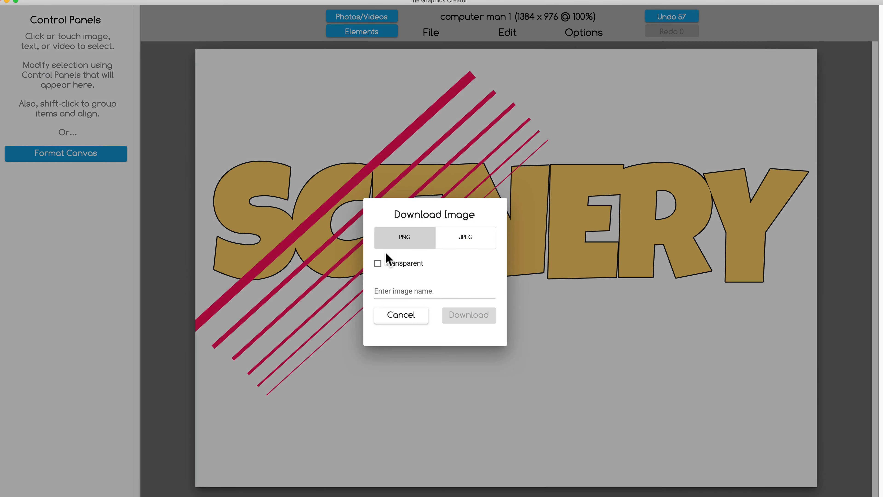
left_click(380, 264)
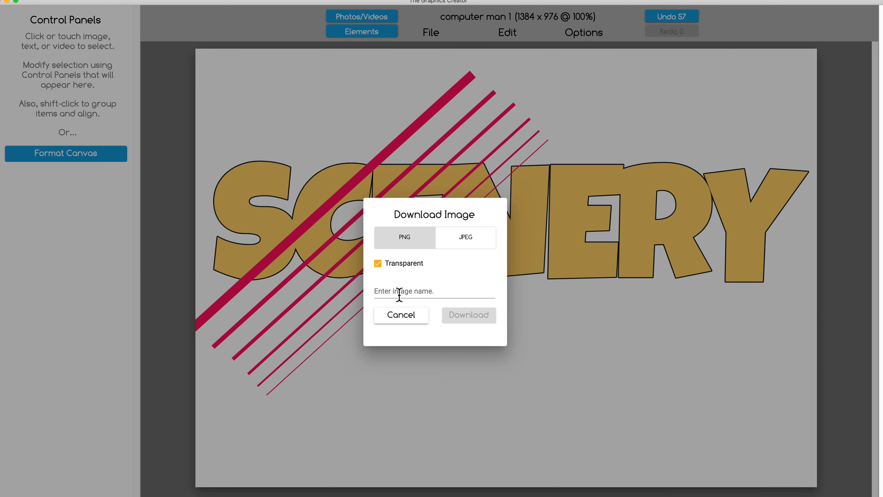
left_click(403, 291)
type("scen")
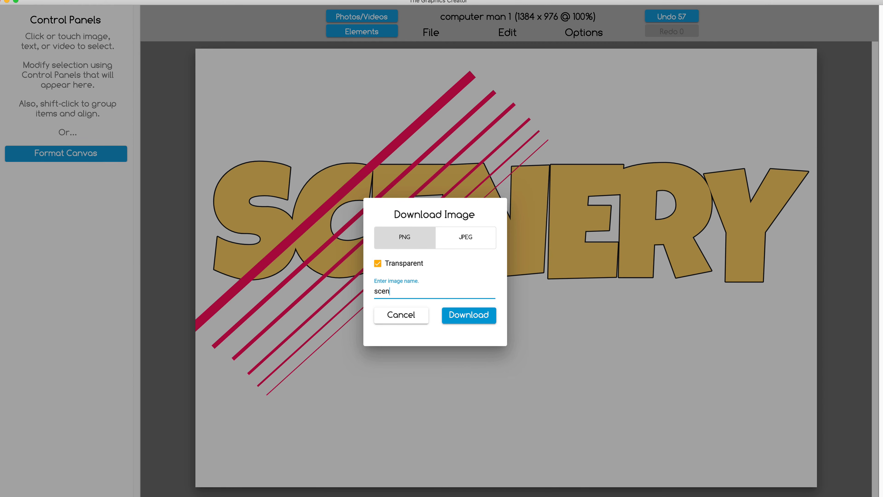
type("ery")
key("Return")
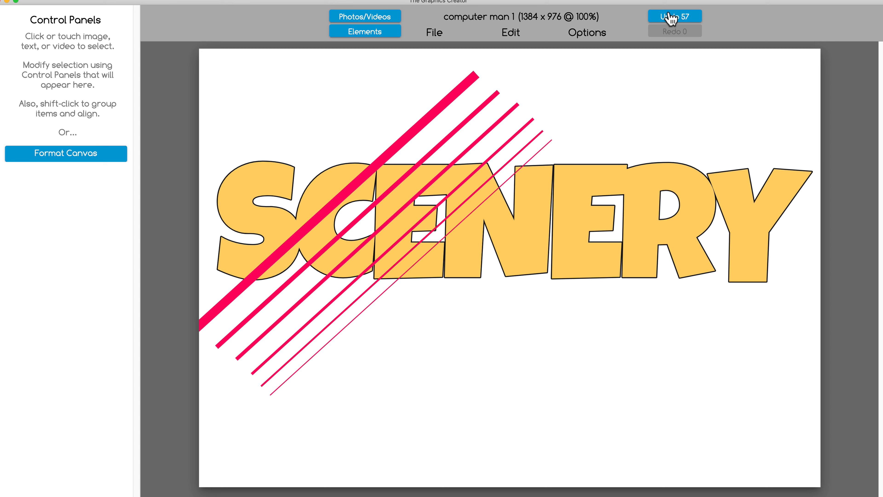
Undo the recent edits back to the mountain photo with the SCENERY and WORK FROM text and no diagonal lines.
left_click(671, 18)
left_click(672, 17)
left_click(671, 18)
left_click(671, 18)
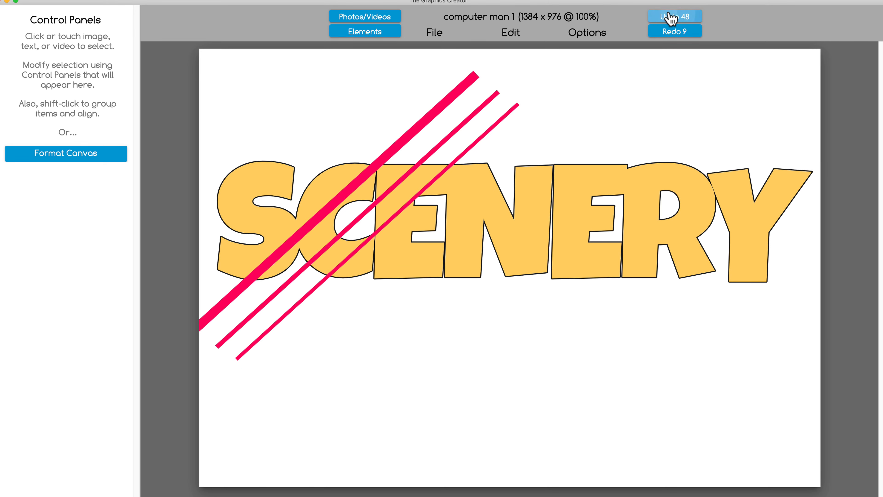
left_click(671, 17)
left_click(672, 17)
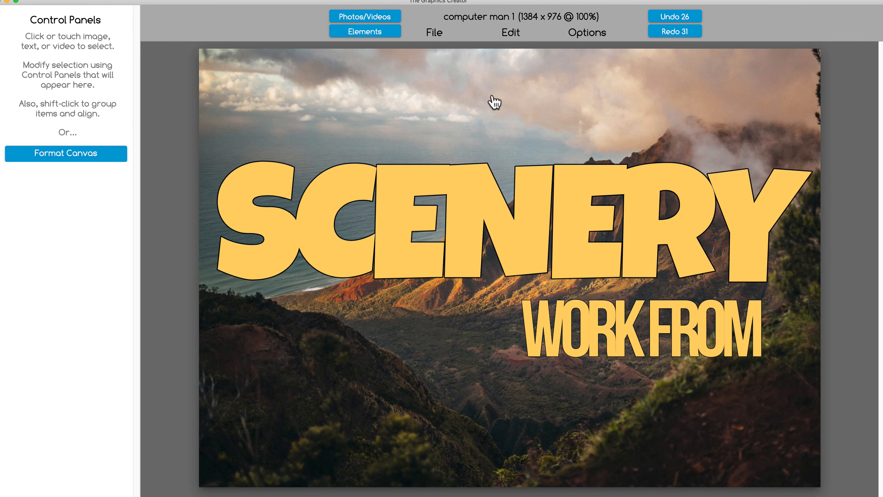
Import the scenery image, shift and enlarge it over the mountain photo, and delete the original SCENERY text.
left_click(434, 33)
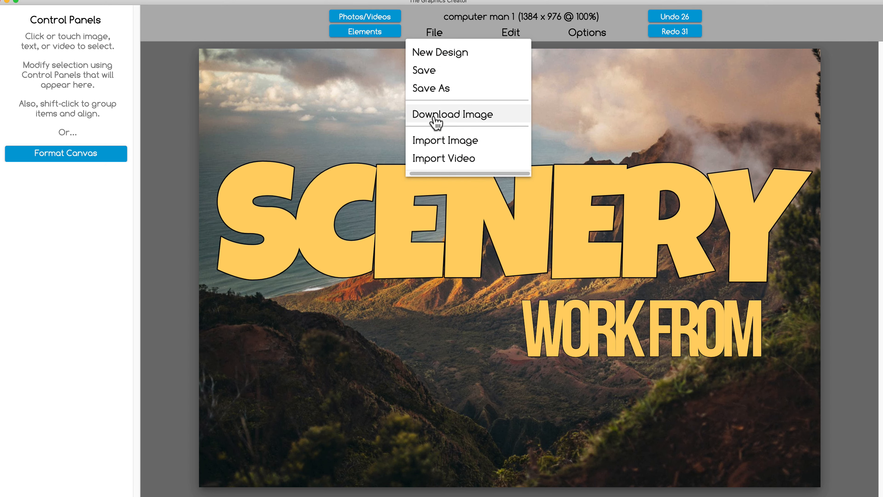
left_click(437, 142)
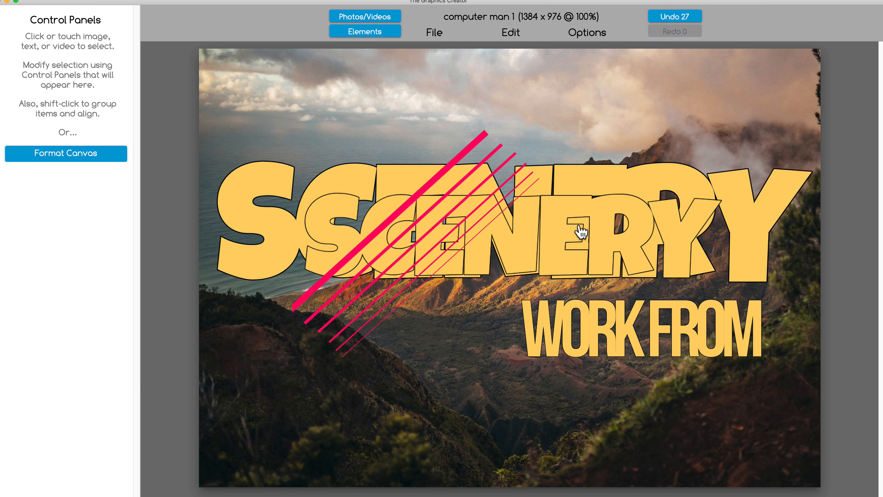
left_click_drag(567, 225, 632, 235)
left_click_drag(358, 123, 306, 97)
left_click_drag(260, 186, 254, 162)
key("Delete")
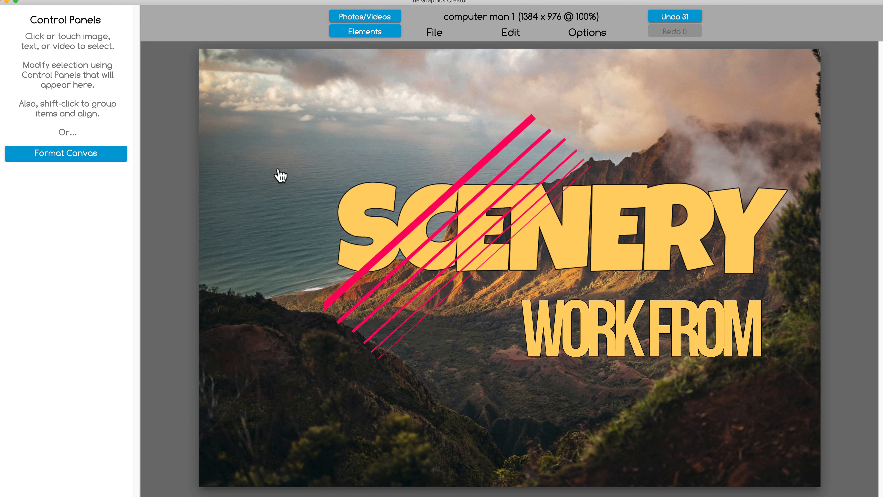
Enlarge the imported SCENERY image to nearly the canvas width and move WORK FROM up directly beneath it.
left_click(365, 213)
left_click_drag(322, 95, 208, 52)
left_click_drag(514, 215, 532, 229)
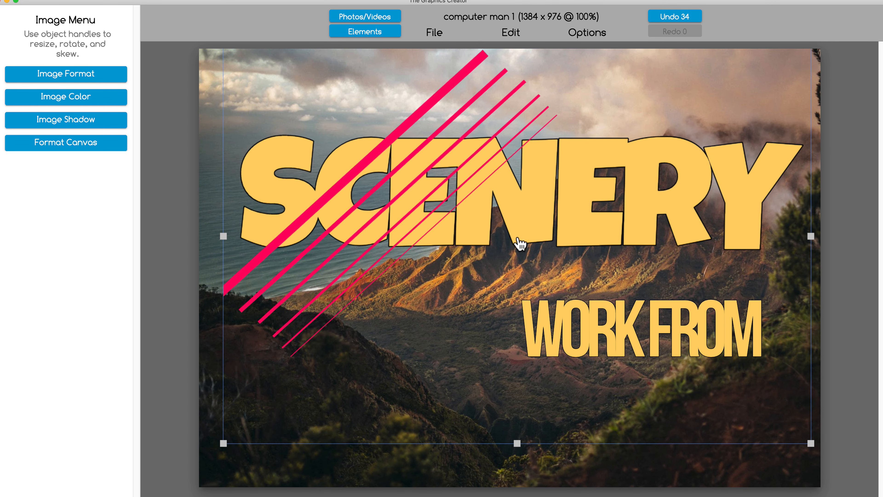
left_click_drag(735, 363, 733, 331)
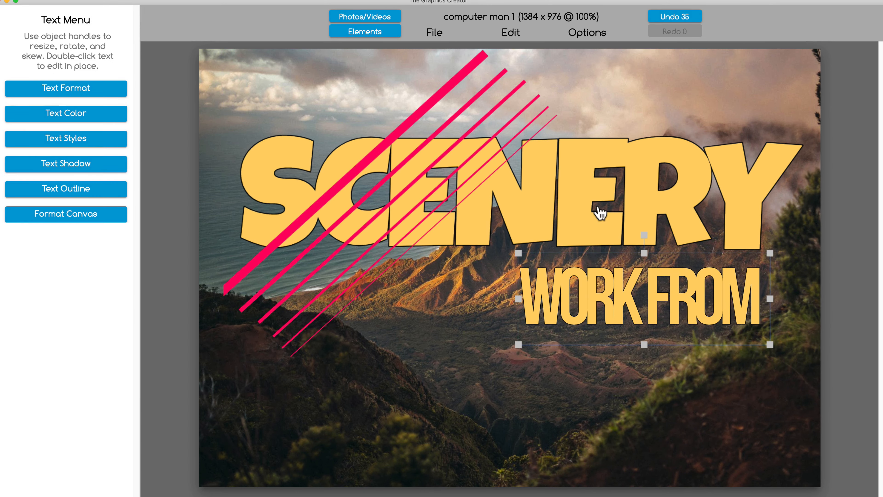
Remove the pinkish red FF0064 from the SCENERY image and raise the colour distance above 20.
left_click(583, 211)
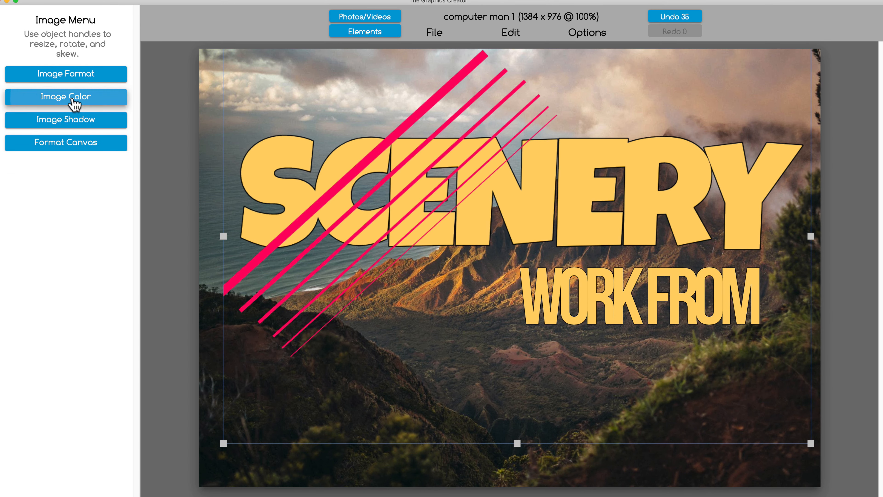
left_click(73, 98)
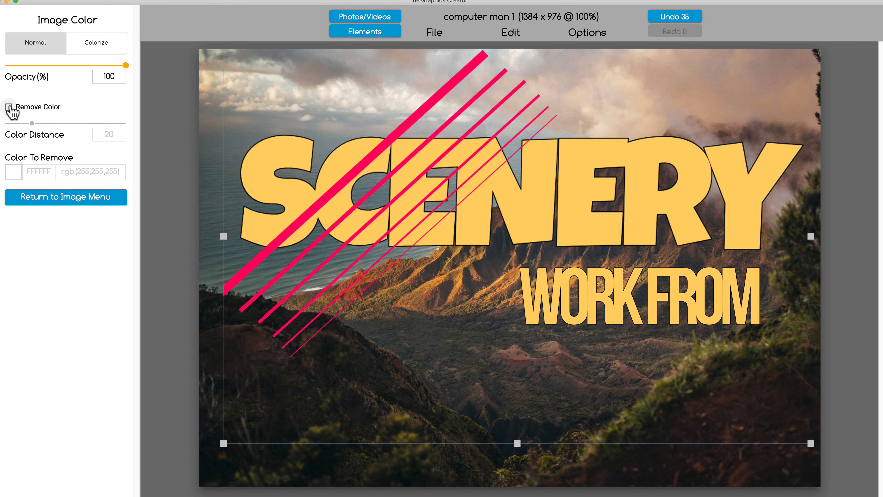
left_click(9, 107)
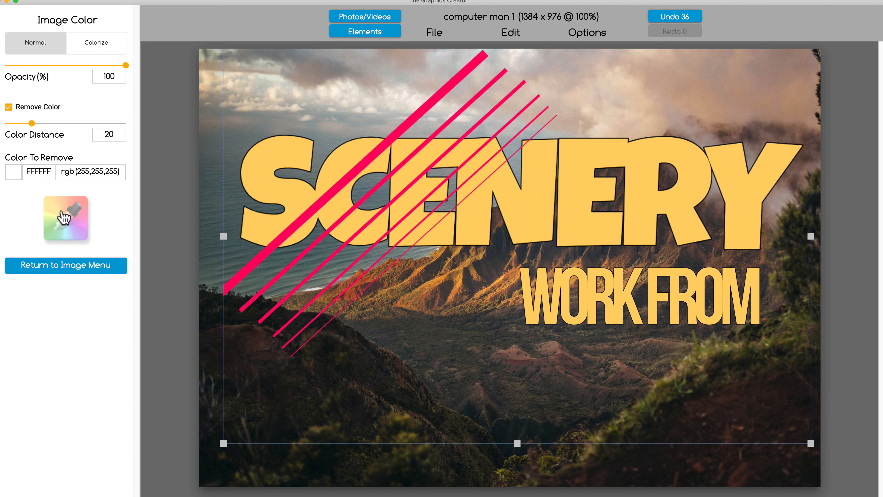
left_click(297, 222)
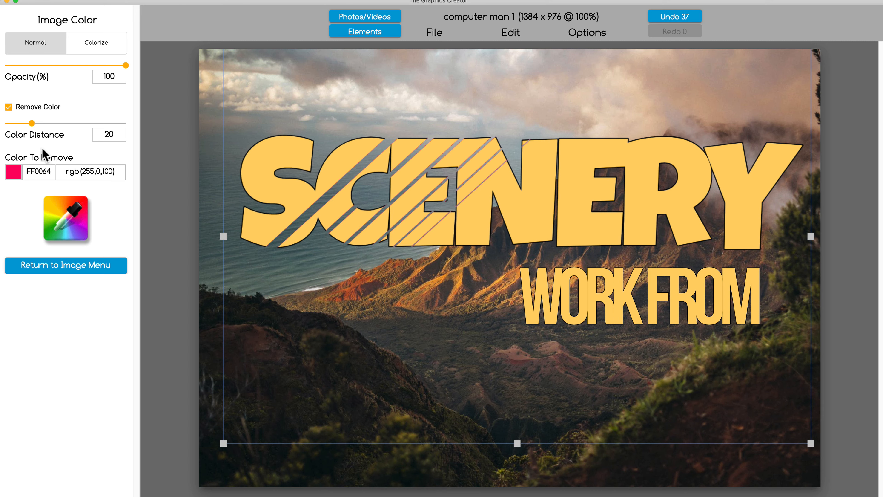
left_click_drag(32, 123, 51, 123)
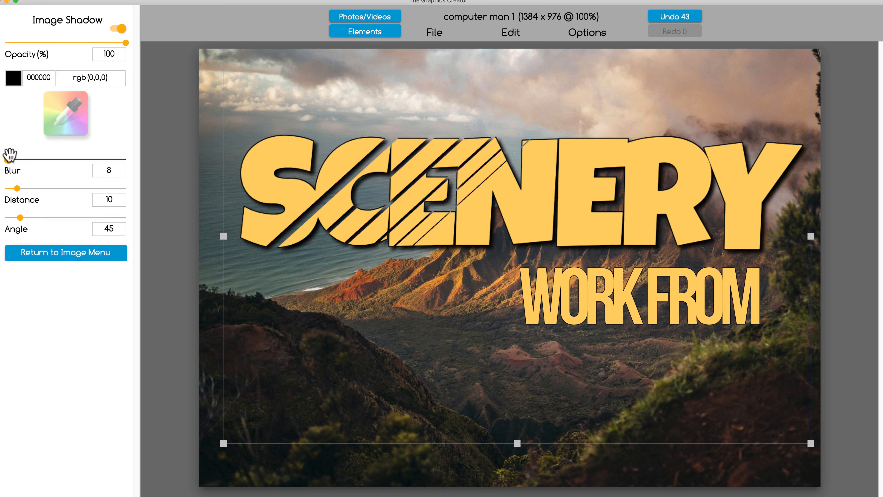
Set the SCENERY image's shadow opacity to 34%, then move the image and the WORK FROM text higher on the canvas.
left_click_drag(124, 40, 46, 39)
left_click_drag(476, 244, 466, 187)
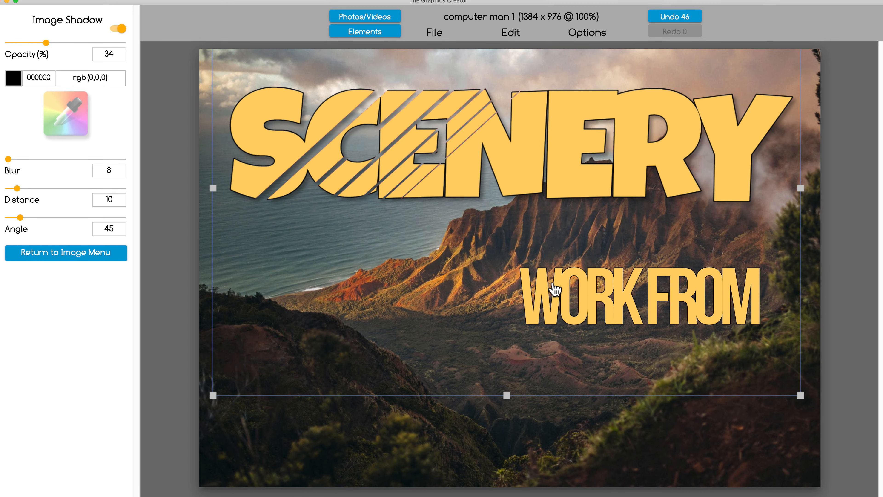
left_click_drag(556, 290, 562, 259)
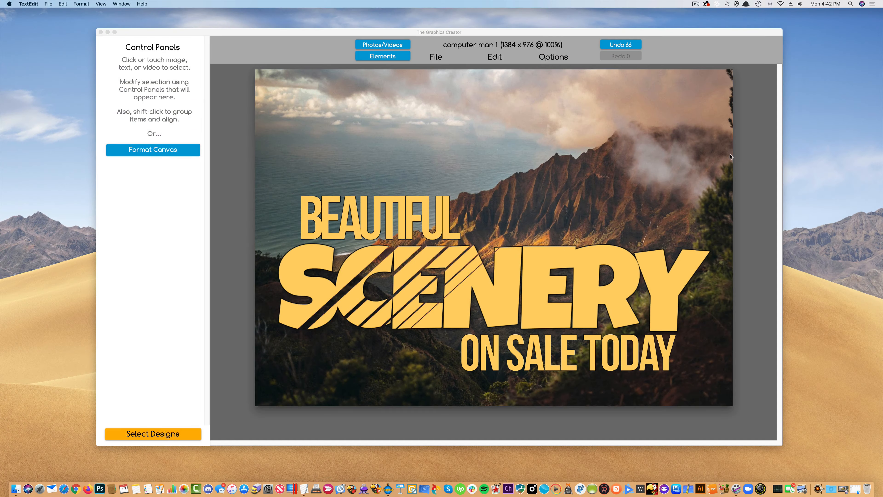
Switch to the Downloads folder in Finder and place beach girl.png onto the design over the second half of SCENERY.
left_click(856, 488)
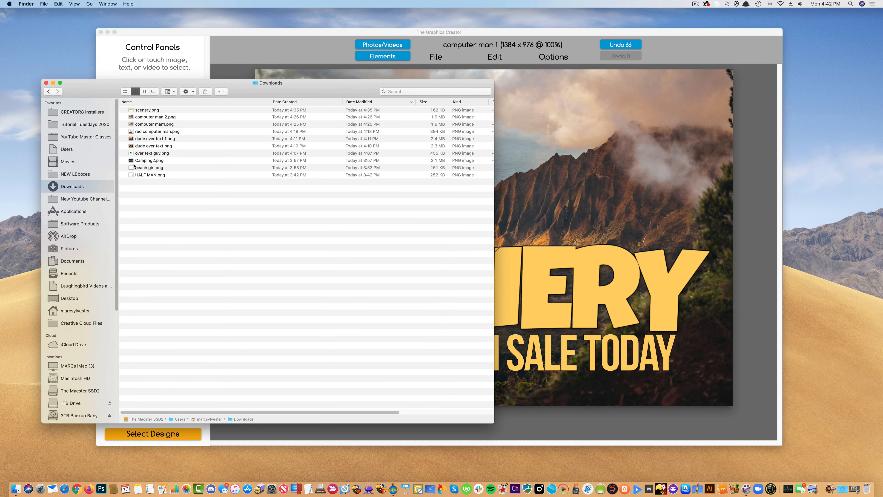
left_click_drag(149, 168, 557, 302)
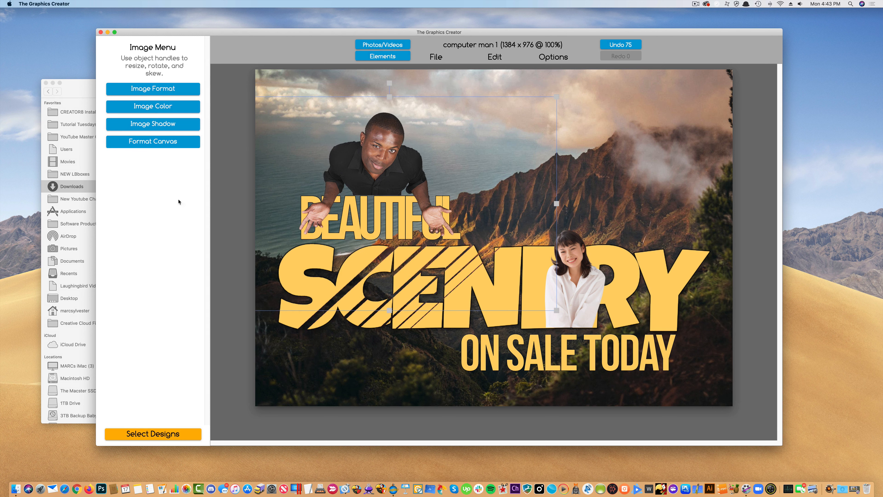
Give the cut-out of the man in the black shirt a slightly blurred black shadow with reduced opacity.
left_click(154, 126)
left_click_drag(107, 154, 112, 156)
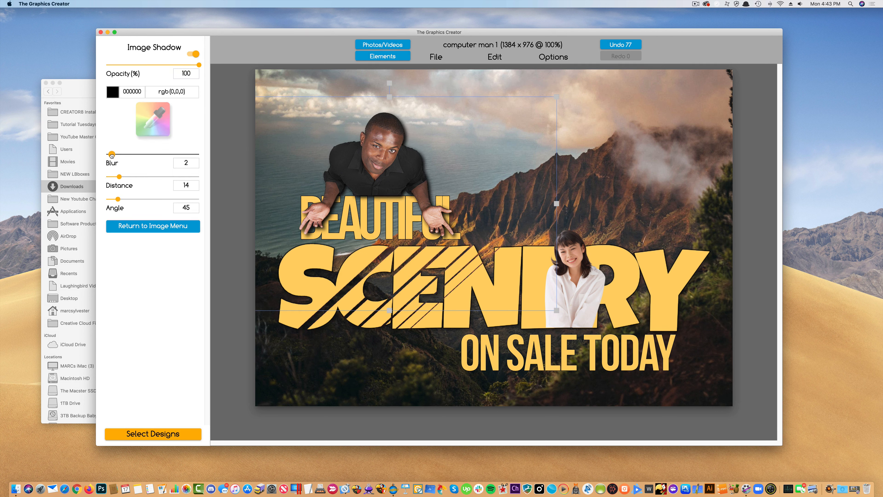
left_click_drag(199, 65, 160, 64)
left_click_drag(378, 170, 377, 170)
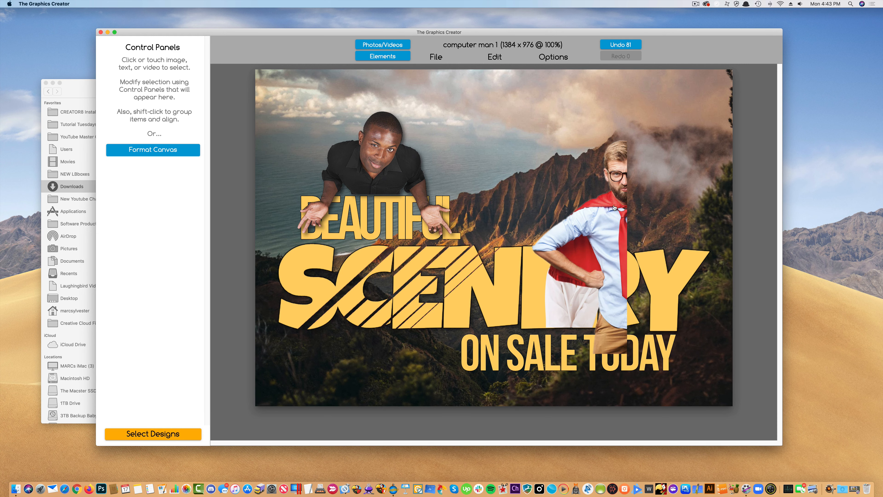
Move the caped half-man cut-out against the canvas's right edge, overlapping the Y of SCENERY.
left_click_drag(614, 208, 719, 260)
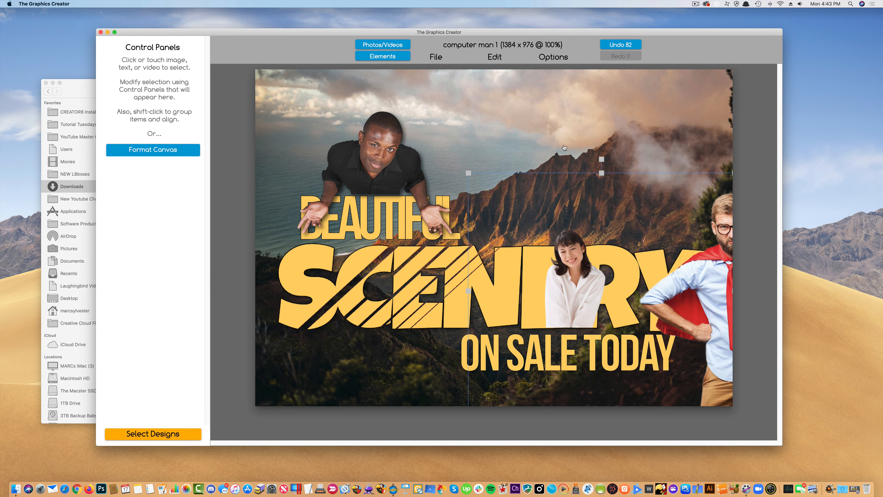